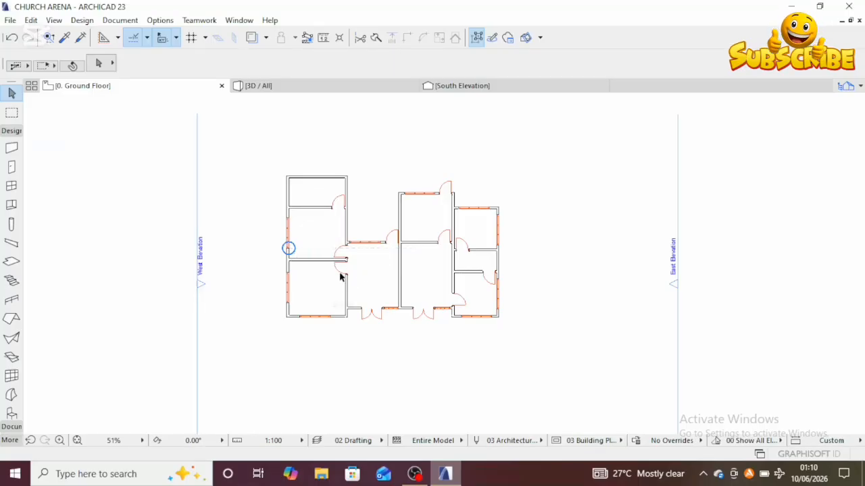
# Step: Open the 3D view and orbit and zoom around the building to inspect its front doors and windows
pyautogui.scroll(3, 340, 269)
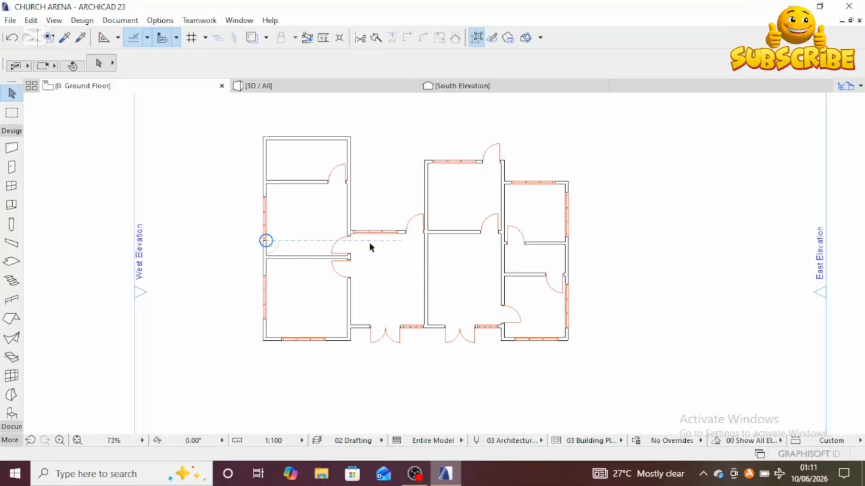
pyautogui.scroll(2, 374, 228)
pyautogui.scroll(-2, 374, 228)
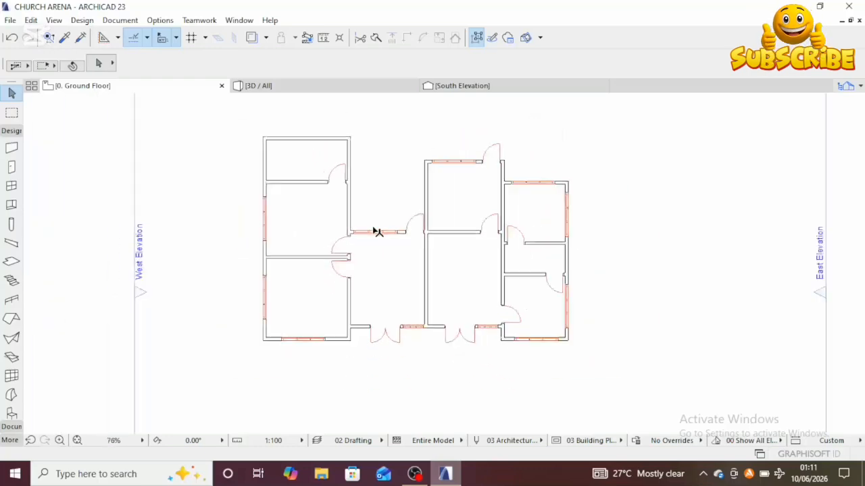
pyautogui.moveTo(373, 228); pyautogui.dragTo(370, 258, button='middle')
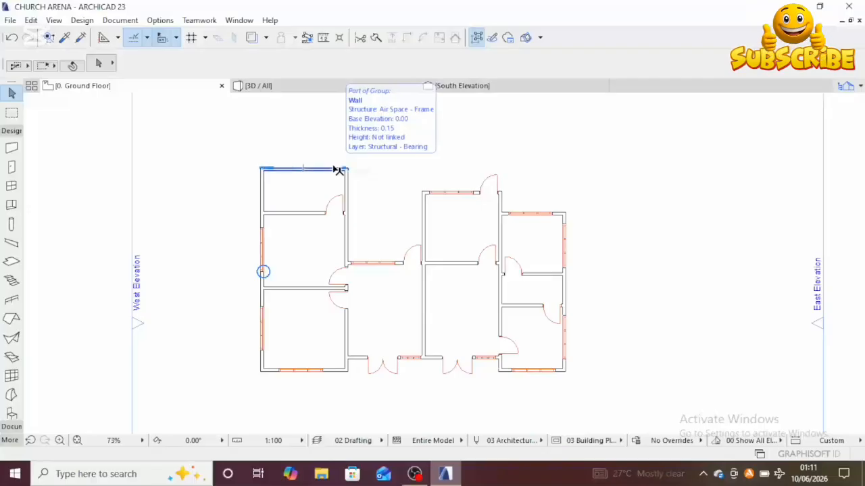
pyautogui.press('F3')
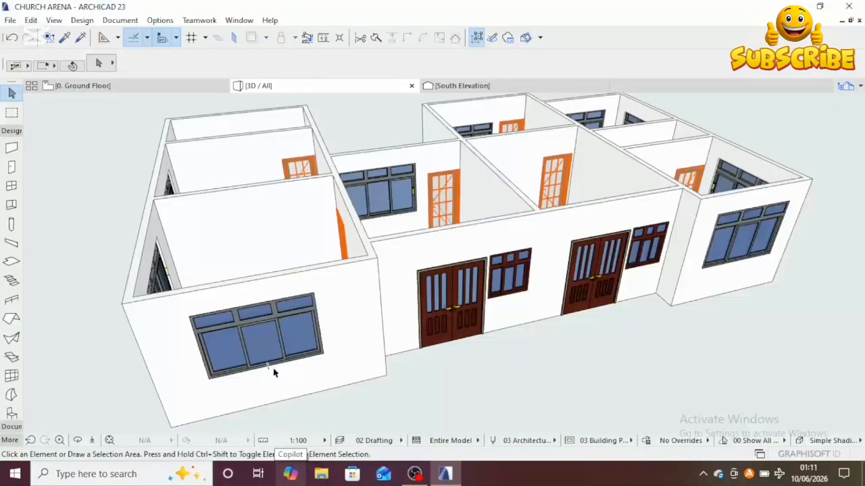
pyautogui.press('o')
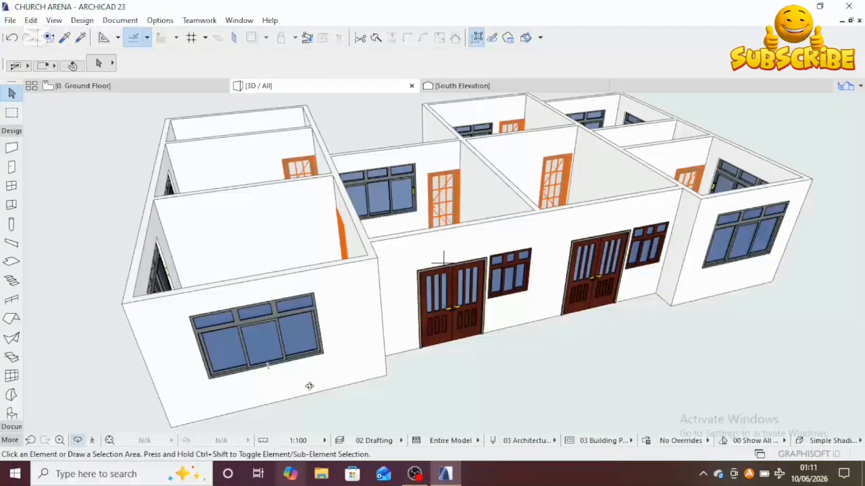
pyautogui.moveTo(413, 398); pyautogui.dragTo(340, 332)
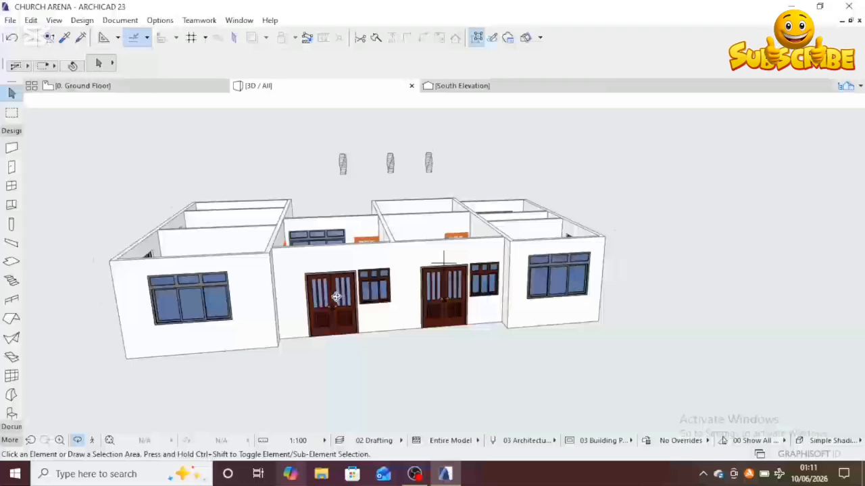
pyautogui.scroll(4, 341, 314)
pyautogui.moveTo(351, 305); pyautogui.dragTo(483, 287)
pyautogui.scroll(5, 353, 354)
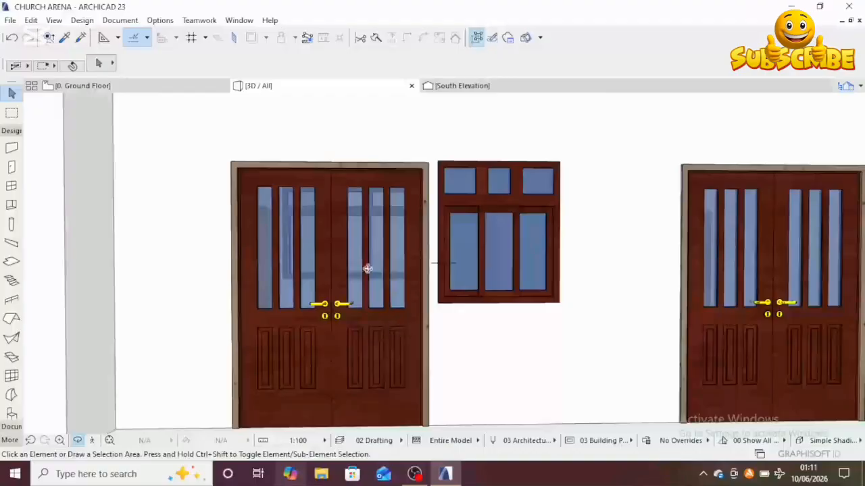
pyautogui.scroll(-8, 372, 347)
pyautogui.keyDown('shift'); pyautogui.moveTo(430, 352); pyautogui.dragTo(309, 370, button='middle'); pyautogui.keyUp('shift')
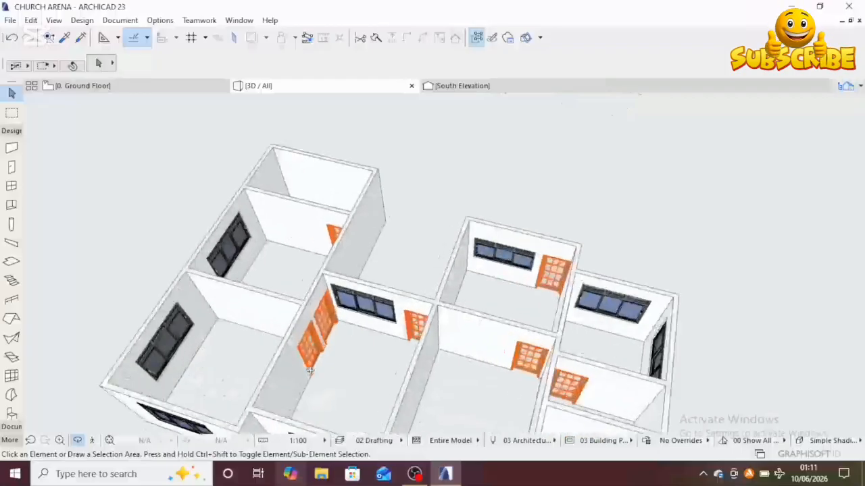
# Step: Orbit and zoom through the interior rooms and along the front facade to examine the openings
pyautogui.scroll(8, 309, 371)
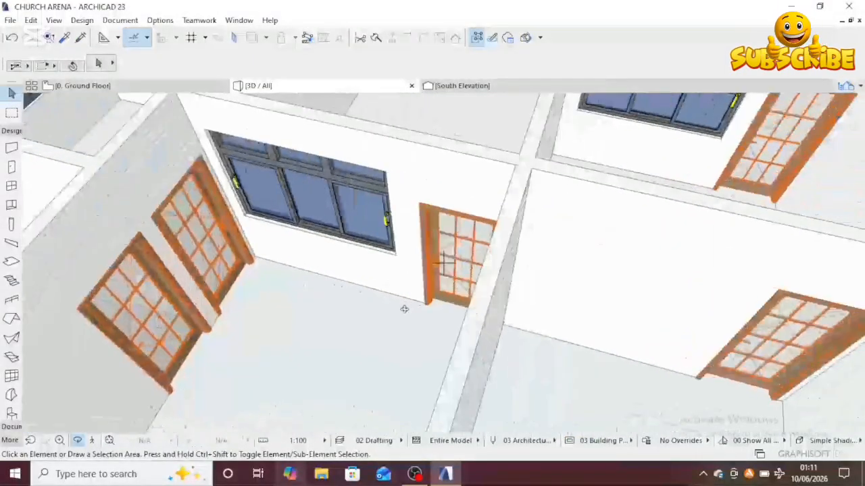
pyautogui.keyDown('shift'); pyautogui.moveTo(404, 310); pyautogui.dragTo(495, 213, button='middle'); pyautogui.keyUp('shift')
pyautogui.scroll(4, 477, 283)
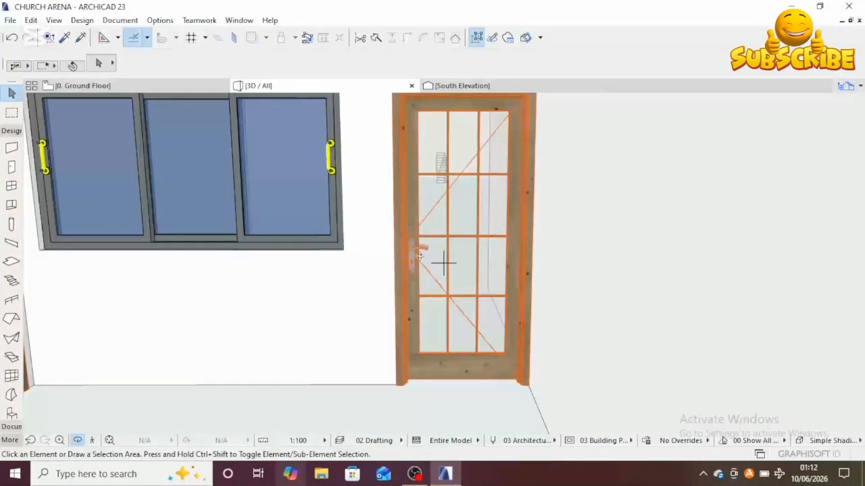
pyautogui.scroll(6, 447, 270)
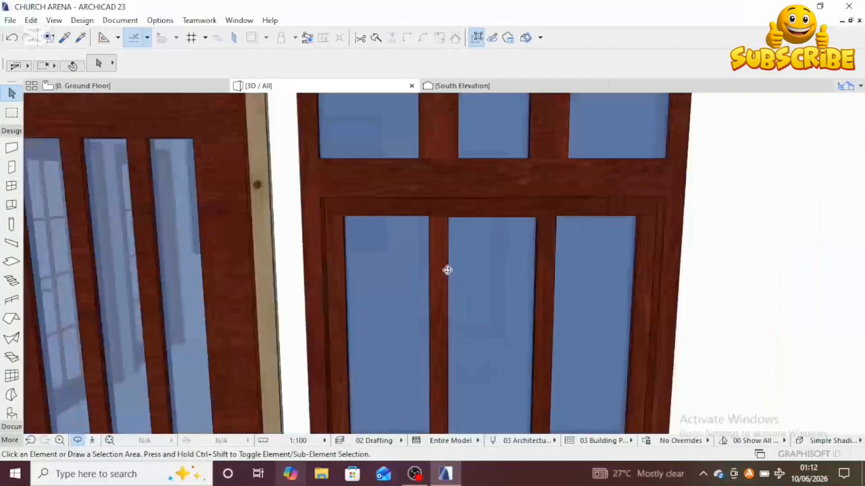
pyautogui.scroll(-5, 447, 270)
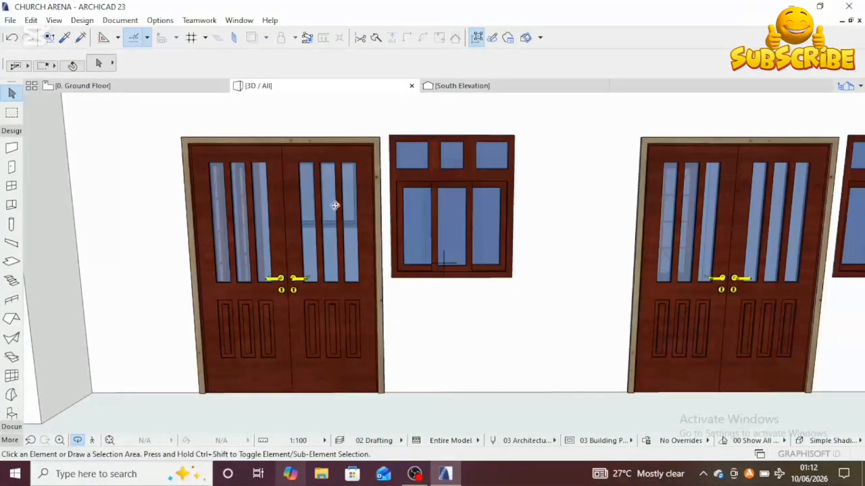
pyautogui.scroll(-3, 310, 247)
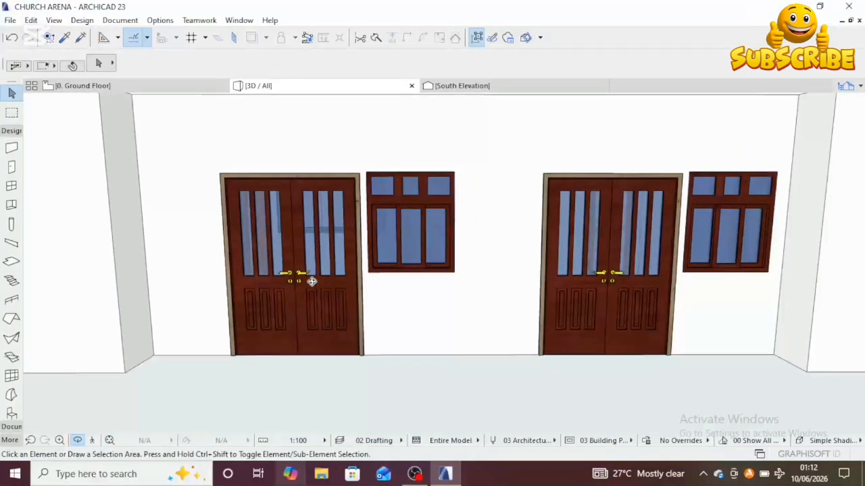
pyautogui.scroll(-4, 310, 278)
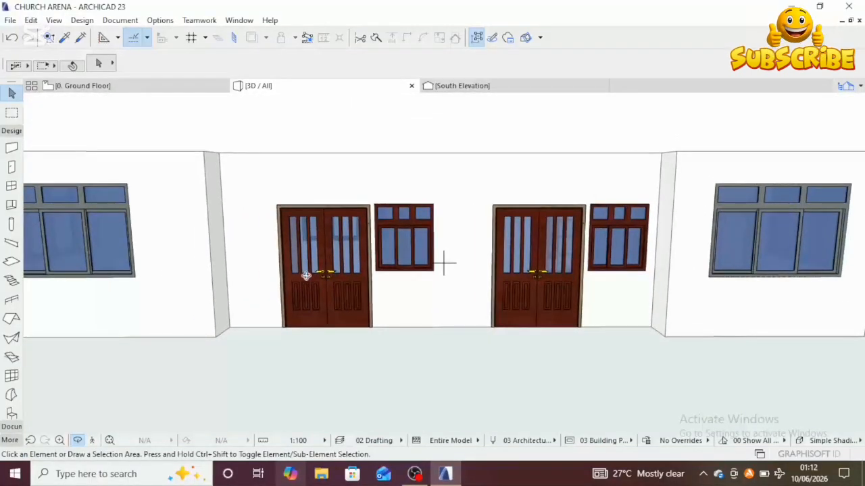
pyautogui.scroll(-2, 311, 275)
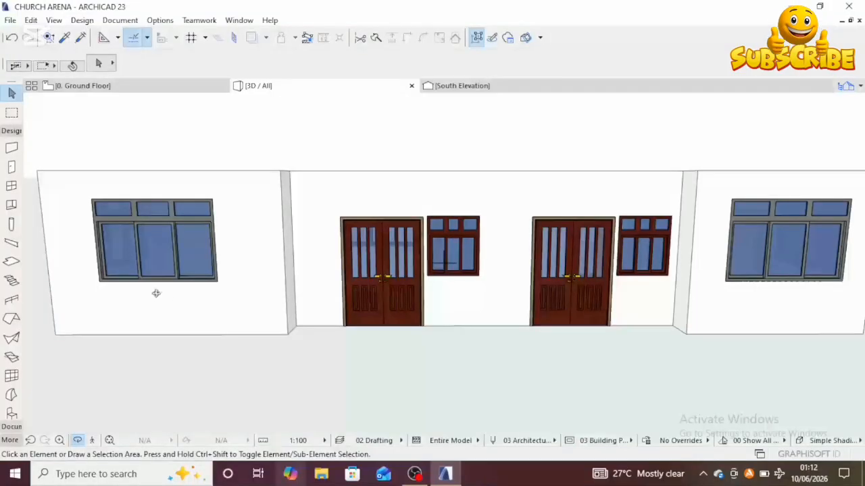
pyautogui.scroll(-2, 164, 265)
pyautogui.moveTo(182, 278); pyautogui.dragTo(222, 284, button='middle')
pyautogui.moveTo(239, 299); pyautogui.dragTo(357, 330)
pyautogui.scroll(-1, 317, 332)
pyautogui.moveTo(317, 332); pyautogui.dragTo(283, 281, button='middle')
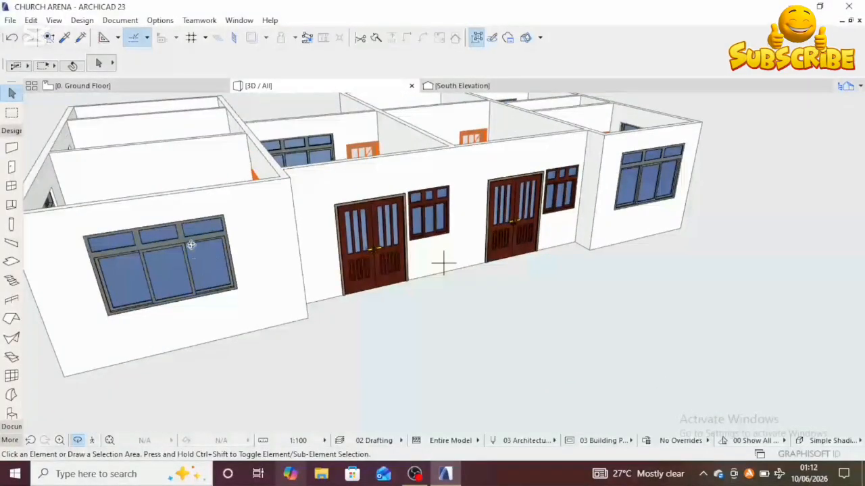
pyautogui.moveTo(319, 318); pyautogui.dragTo(225, 280)
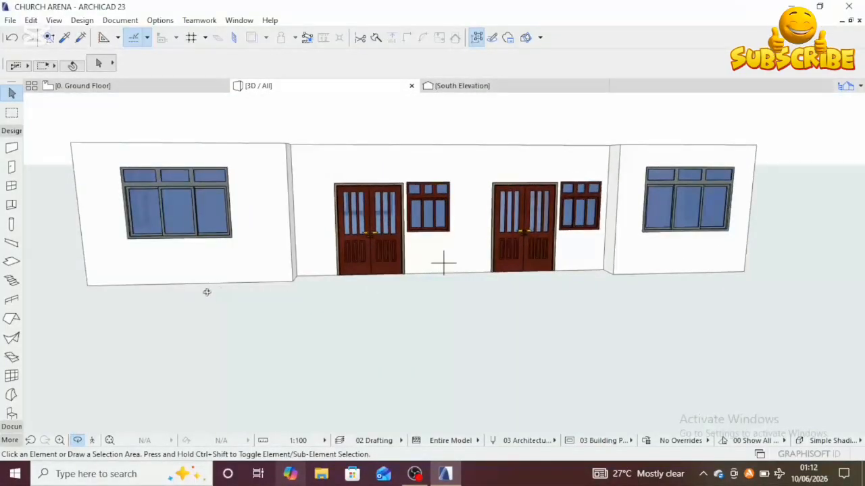
pyautogui.moveTo(296, 285); pyautogui.dragTo(327, 218)
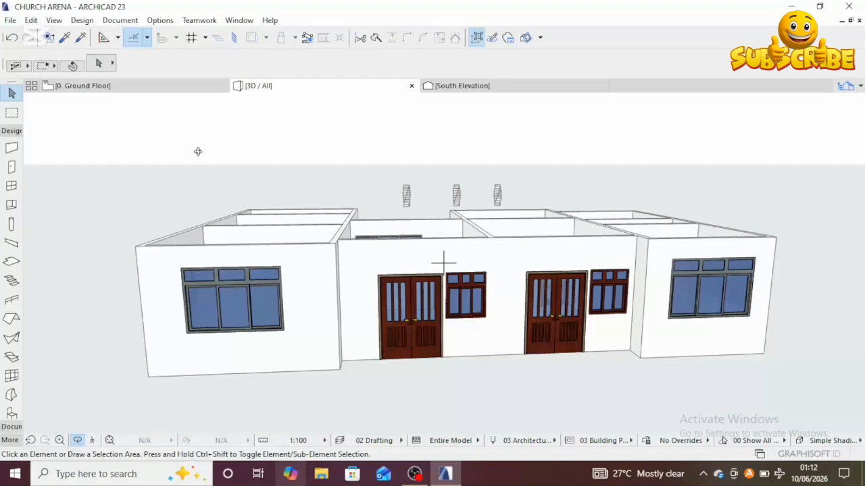
# Step: Return to the ground floor plan, activate the Slab tool and review its default settings
pyautogui.click(172, 88)
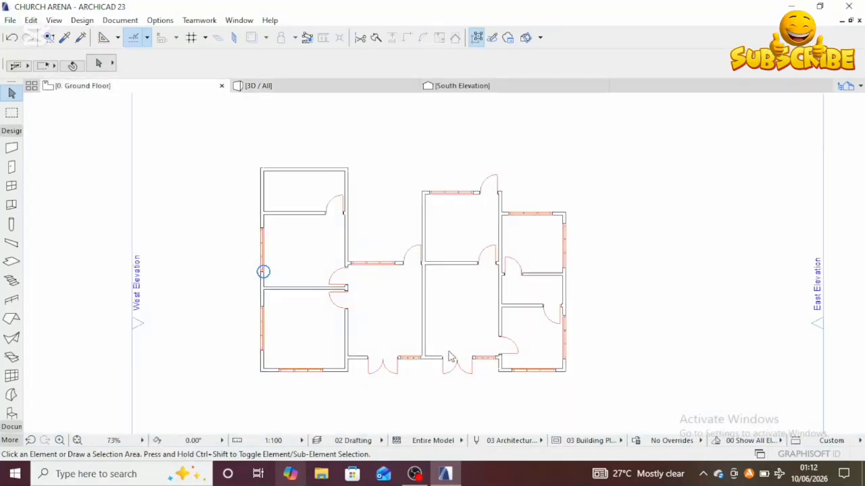
pyautogui.scroll(-3, 432, 348)
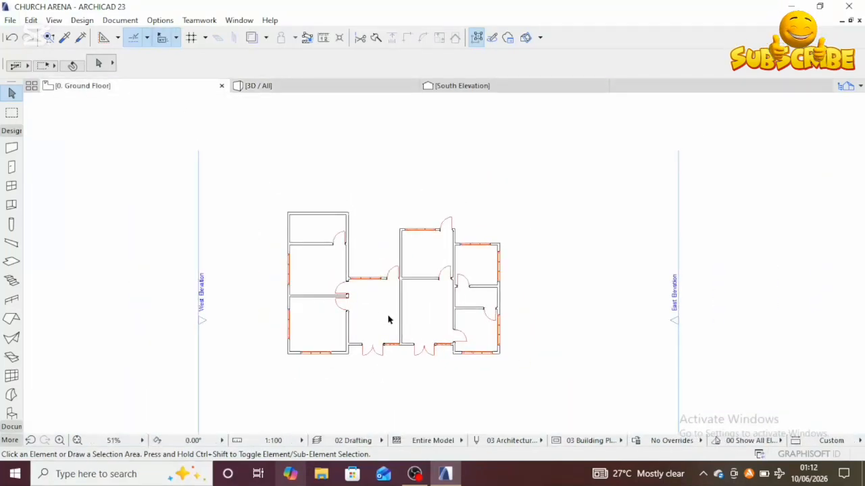
pyautogui.scroll(2, 384, 316)
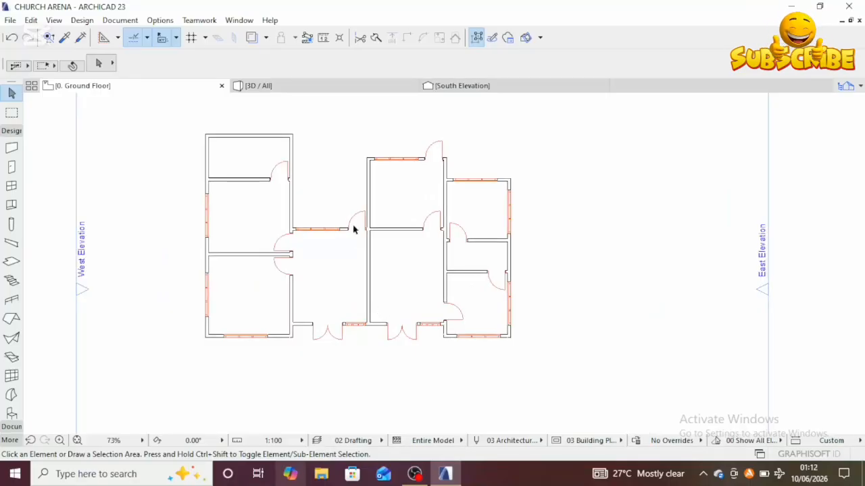
pyautogui.moveTo(314, 271); pyautogui.dragTo(339, 297, button='middle')
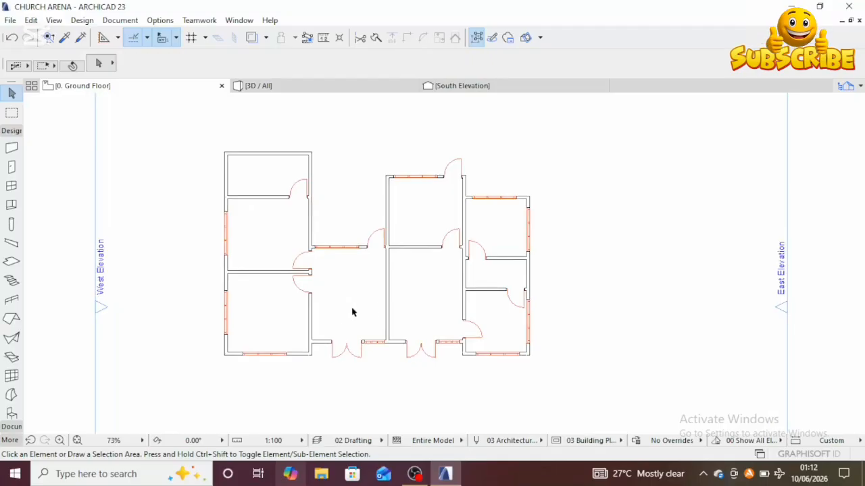
pyautogui.click(12, 262)
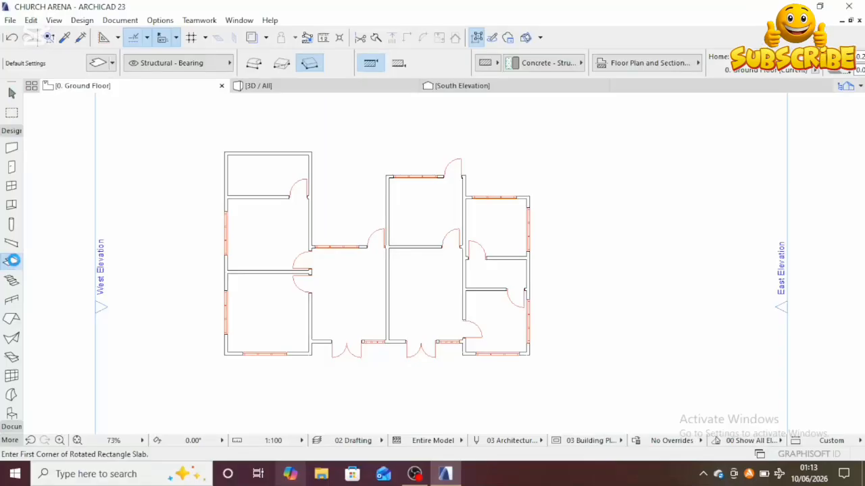
pyautogui.doubleClick(13, 263)
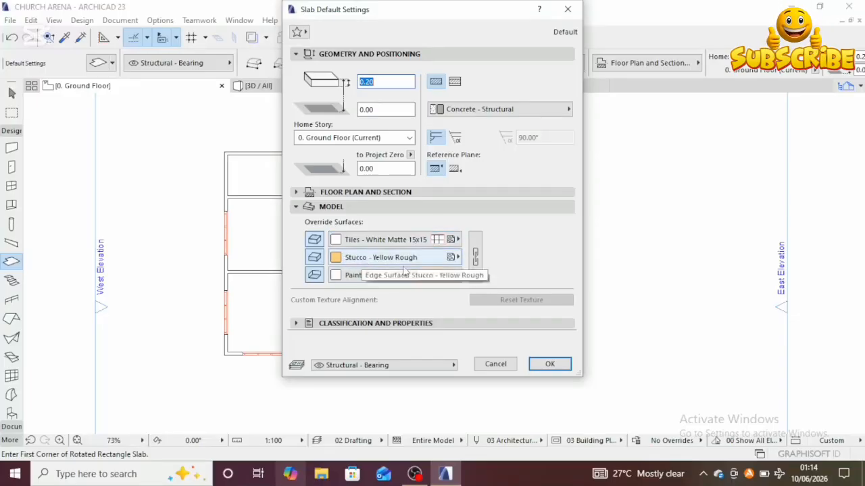
pyautogui.click(551, 364)
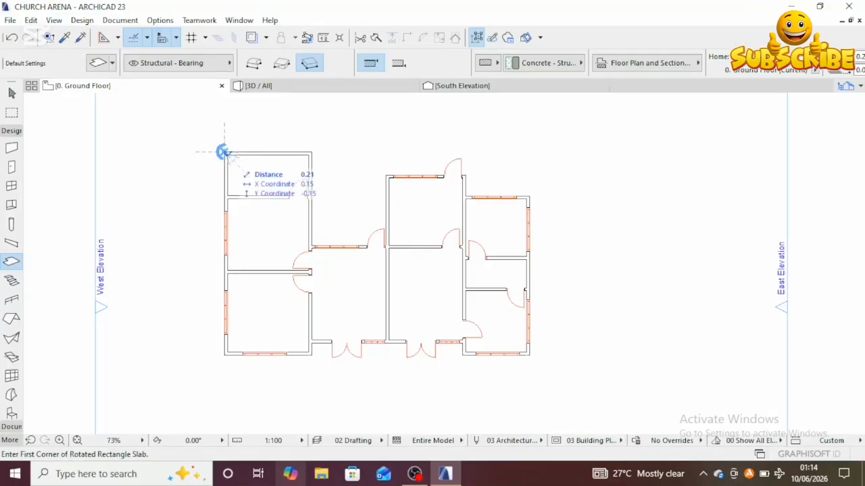
# Step: Draw a rotated rectangle slab from the left wing's top-left corner, about 4.30 m wide, extending past its south wall
pyautogui.scroll(3, 225, 151)
pyautogui.scroll(1, 226, 151)
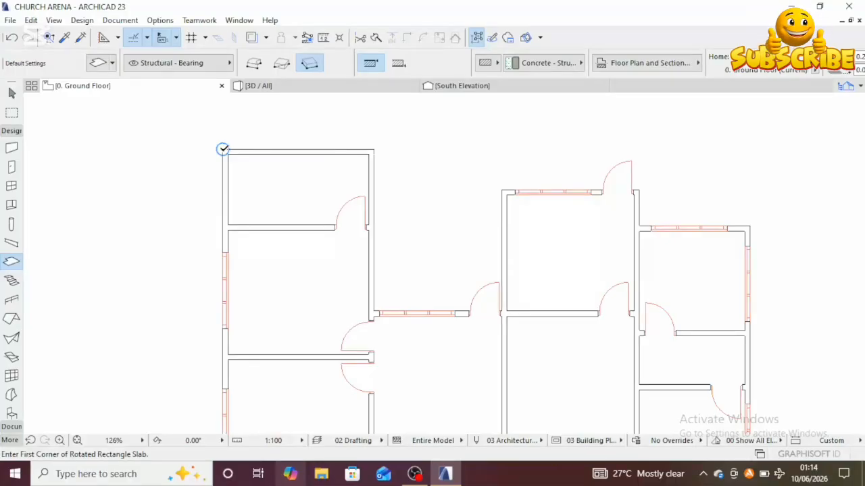
pyautogui.click(223, 149)
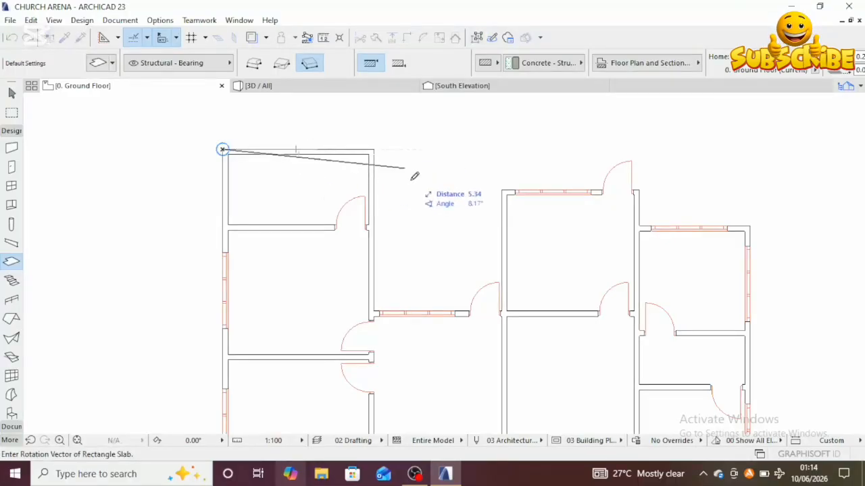
pyautogui.scroll(-3, 433, 164)
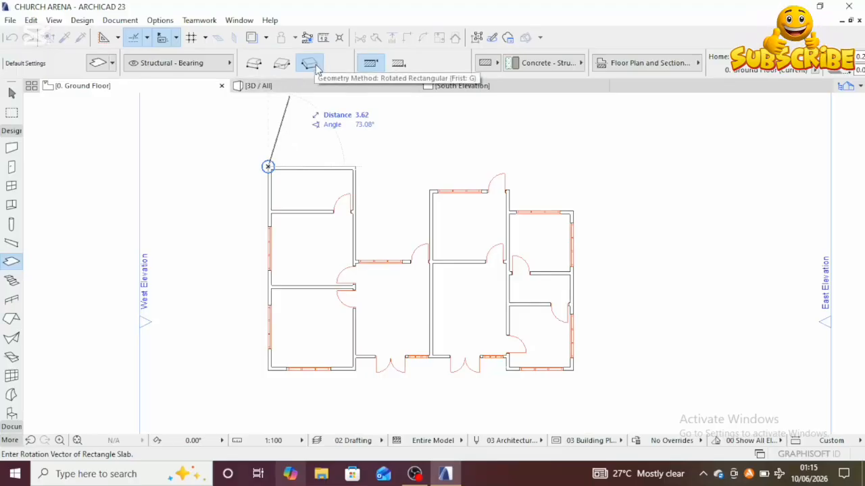
pyautogui.click(256, 66)
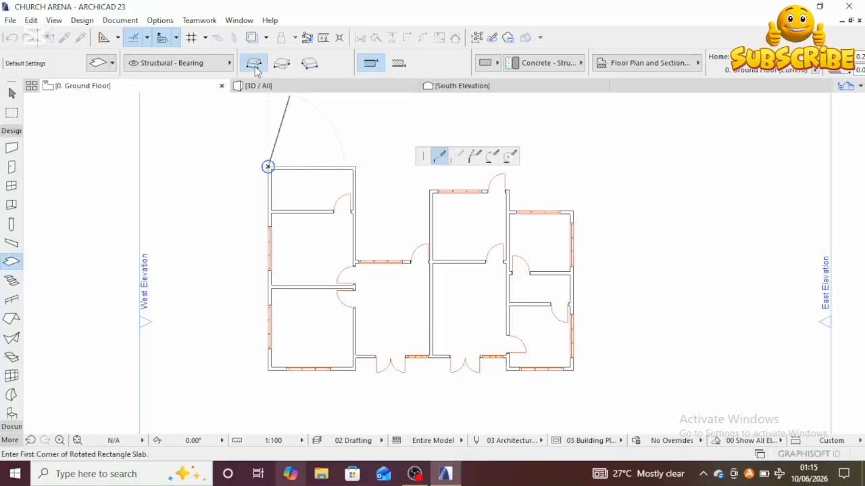
pyautogui.click(311, 64)
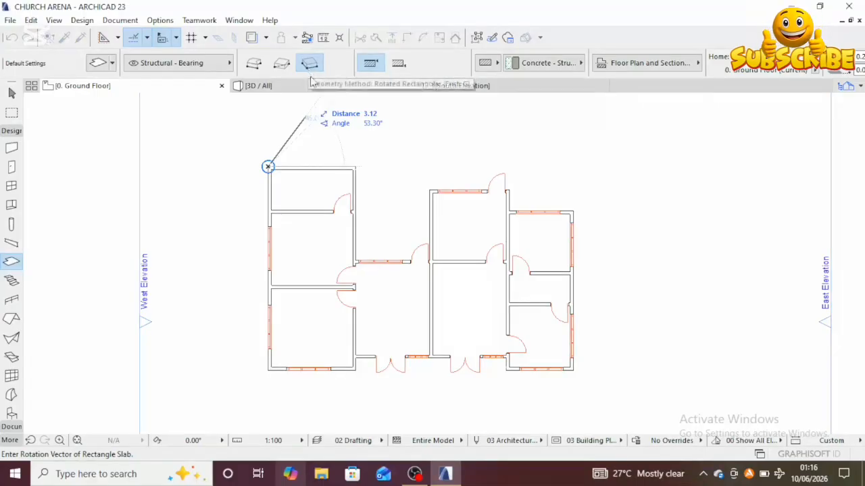
pyautogui.scroll(1, 353, 167)
pyautogui.scroll(2, 355, 164)
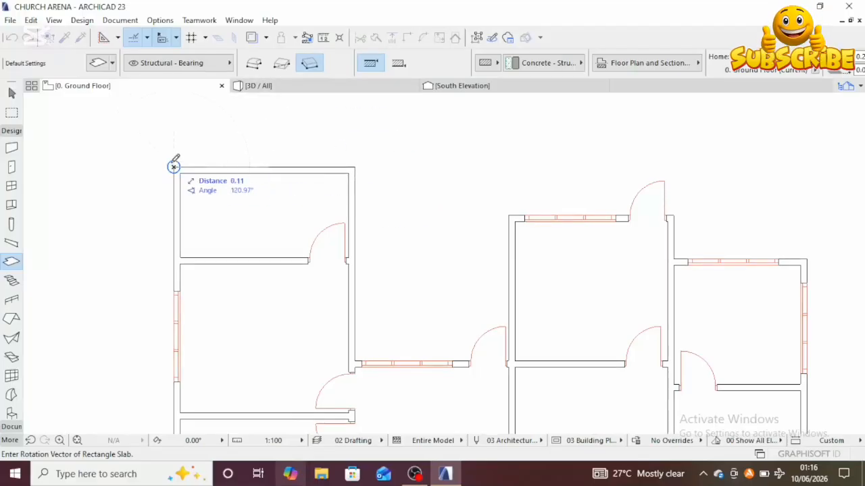
pyautogui.click(357, 166)
pyautogui.scroll(-2, 355, 240)
pyautogui.moveTo(355, 239); pyautogui.dragTo(349, 127, button='middle')
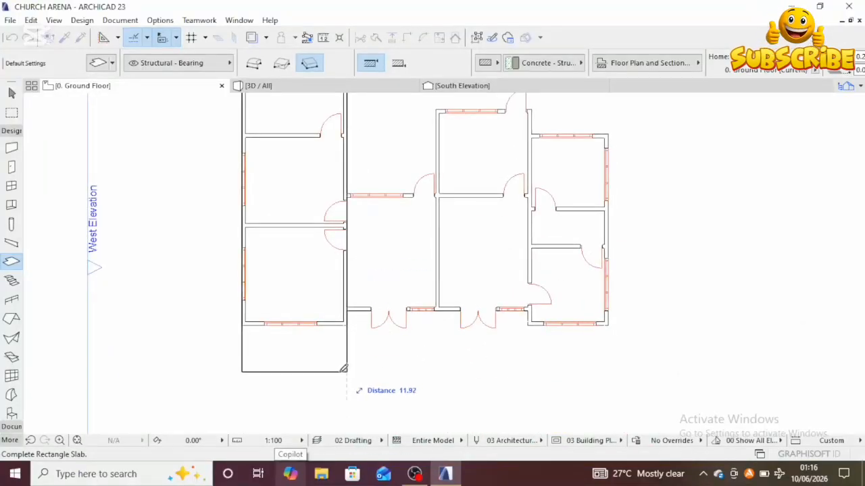
pyautogui.click(345, 371)
# Step: Switch the Slab tool to polygon input and trace from the central block's top-left corner along its top wall and the right block's top edge
pyautogui.scroll(-1, 343, 387)
pyautogui.scroll(-2, 343, 387)
pyautogui.moveTo(327, 381); pyautogui.dragTo(339, 378, button='middle')
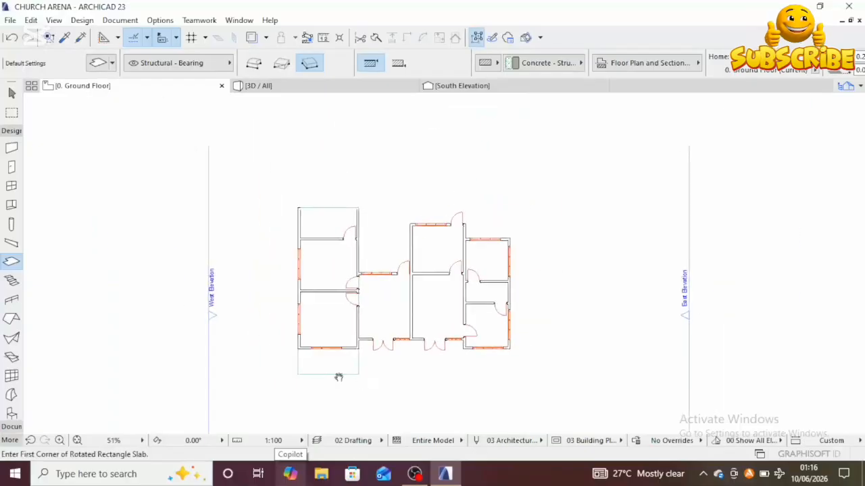
pyautogui.scroll(3, 345, 378)
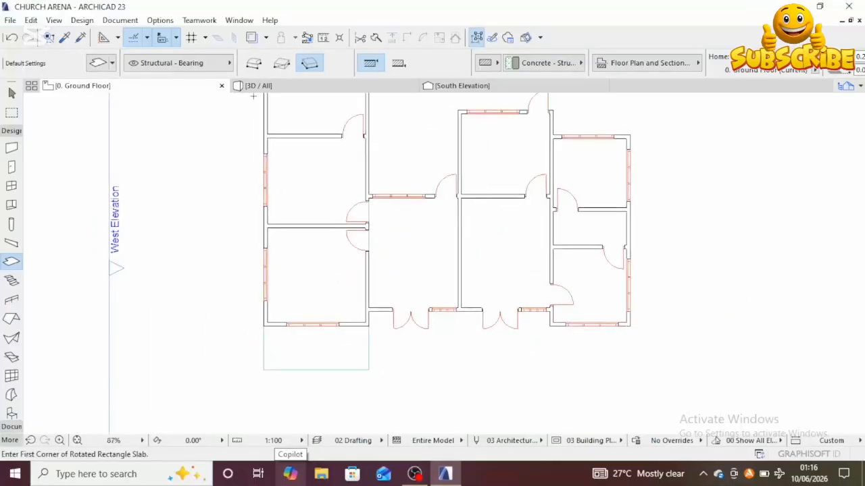
pyautogui.click(253, 63)
pyautogui.moveTo(412, 301); pyautogui.dragTo(387, 398, button='middle')
pyautogui.scroll(-1, 374, 325)
pyautogui.moveTo(384, 309); pyautogui.dragTo(342, 245, button='middle')
pyautogui.moveTo(380, 211); pyautogui.dragTo(324, 188, button='middle')
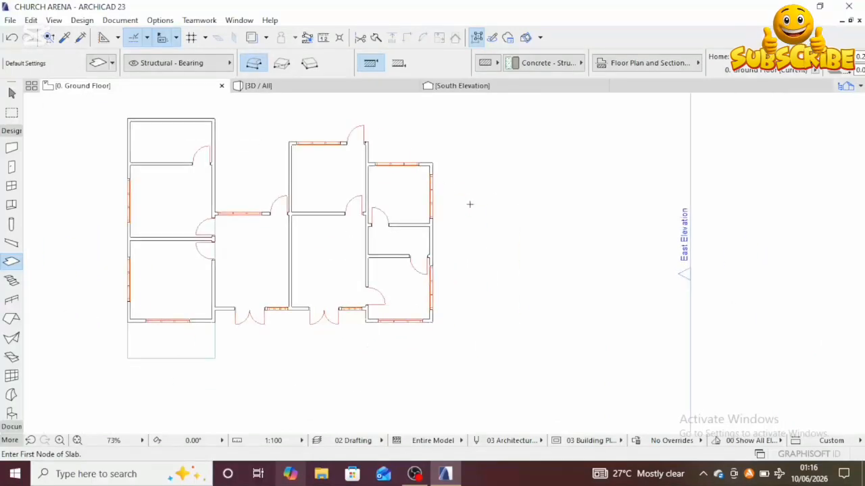
pyautogui.scroll(4, 363, 158)
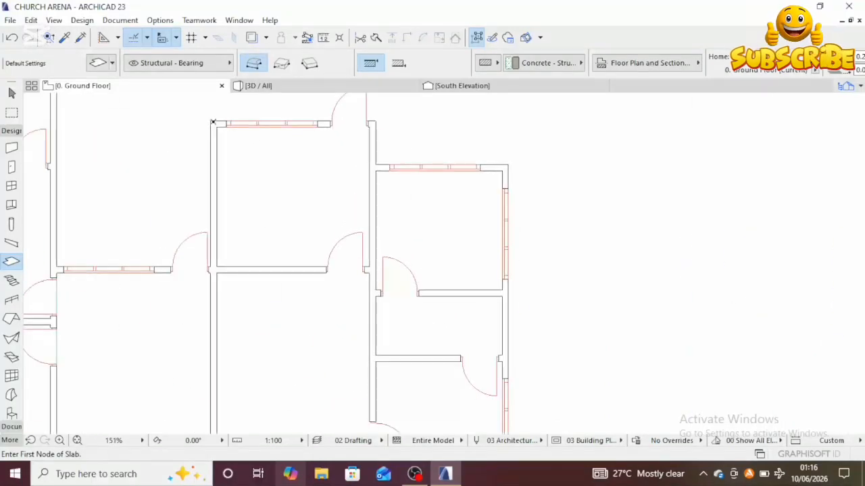
pyautogui.click(210, 119)
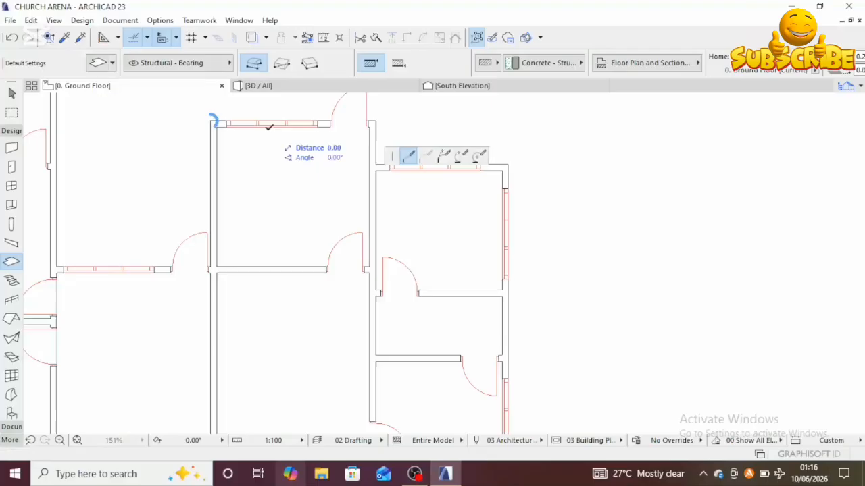
pyautogui.scroll(1, 388, 115)
pyautogui.scroll(2, 387, 115)
pyautogui.click(369, 124)
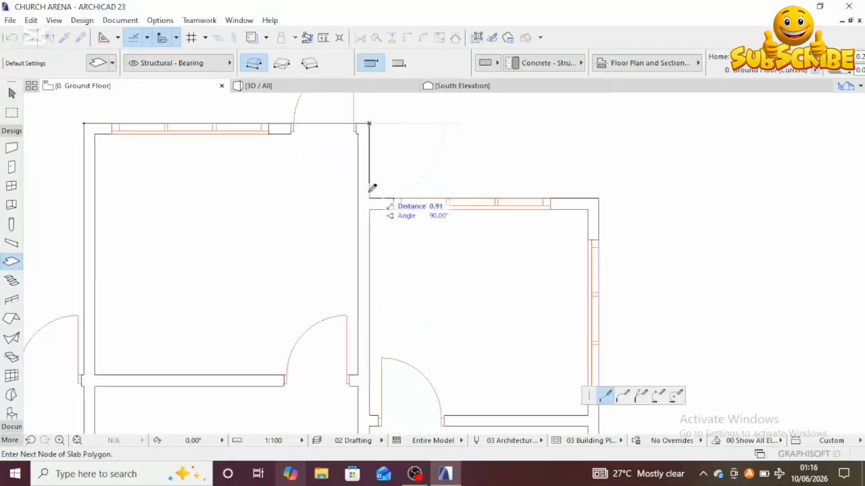
pyautogui.click(370, 197)
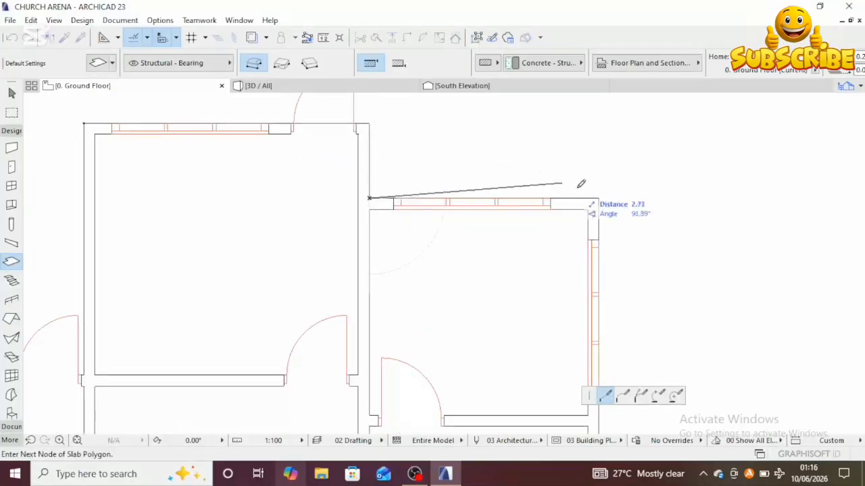
pyautogui.click(598, 197)
# Step: Continue the slab polygon down the east wall and along the south walls, closing it at the central block's top-left corner
pyautogui.scroll(-3, 587, 256)
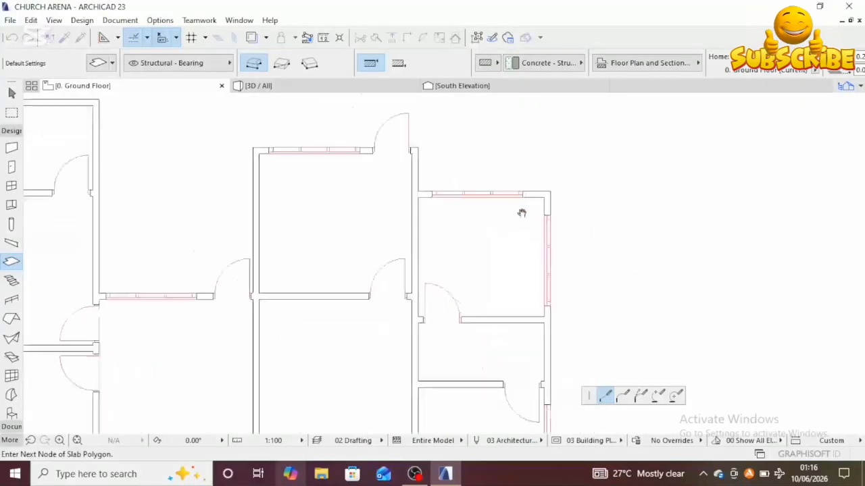
pyautogui.scroll(-2, 513, 263)
pyautogui.moveTo(498, 236); pyautogui.dragTo(488, 209, button='middle')
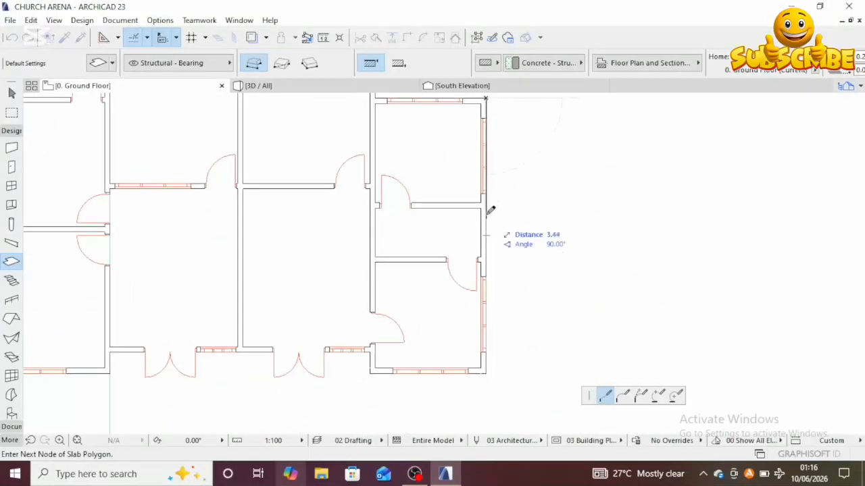
pyautogui.click(486, 371)
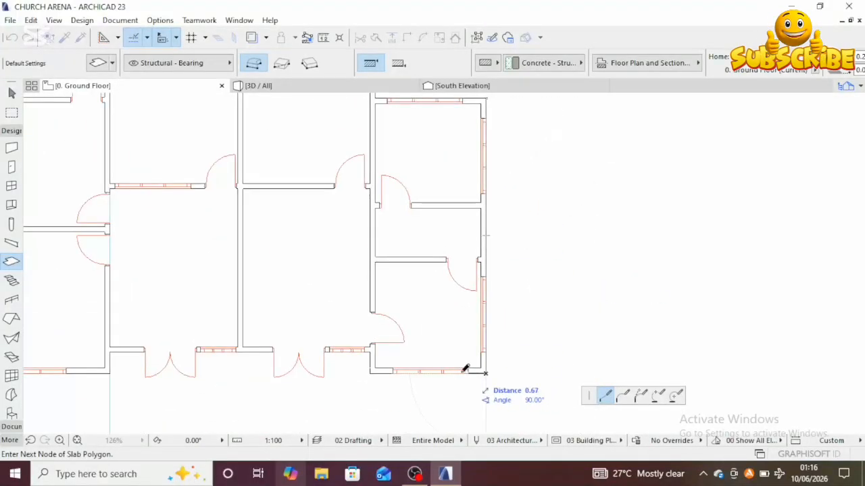
pyautogui.click(372, 371)
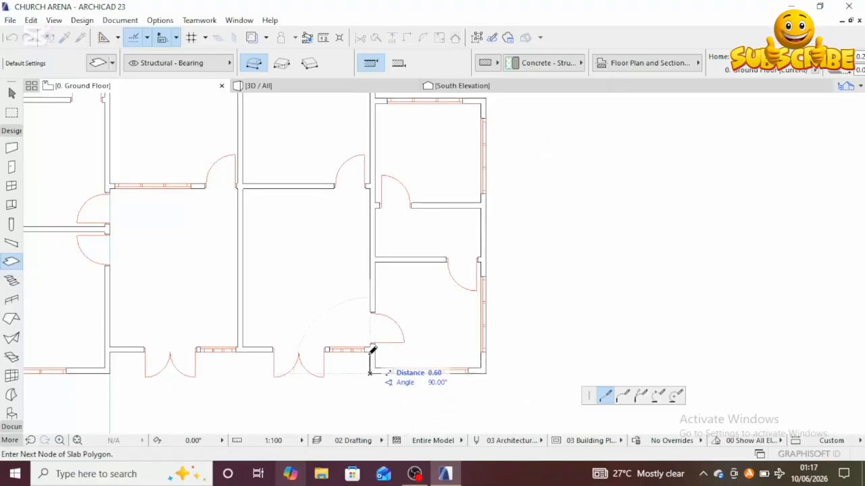
pyautogui.click(370, 352)
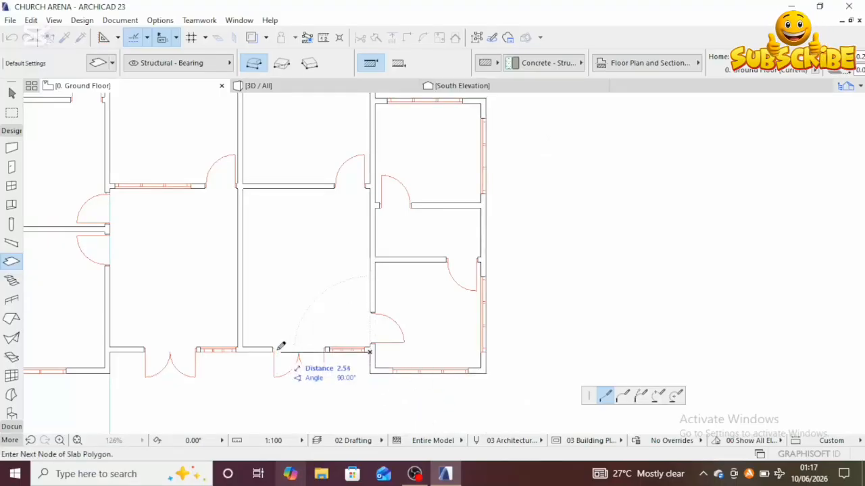
pyautogui.click(238, 352)
pyautogui.scroll(-5, 241, 245)
pyautogui.moveTo(242, 263); pyautogui.dragTo(261, 380, button='middle')
pyautogui.scroll(2, 264, 269)
pyautogui.scroll(3, 266, 265)
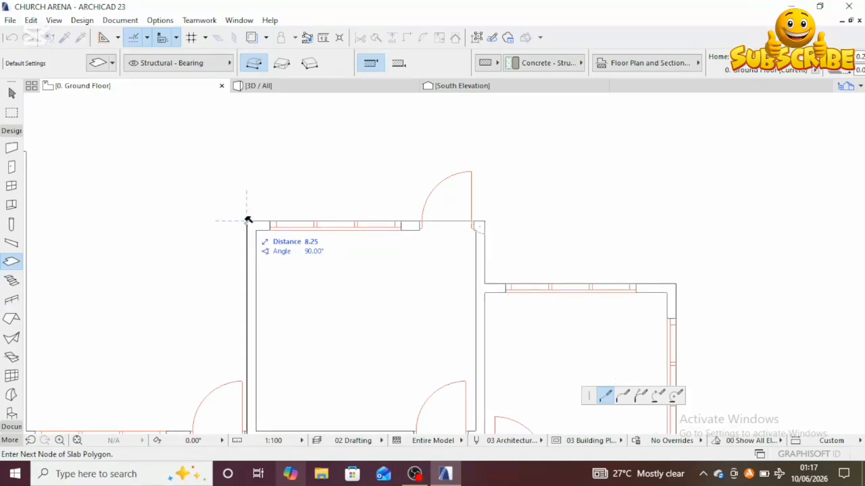
pyautogui.click(248, 220)
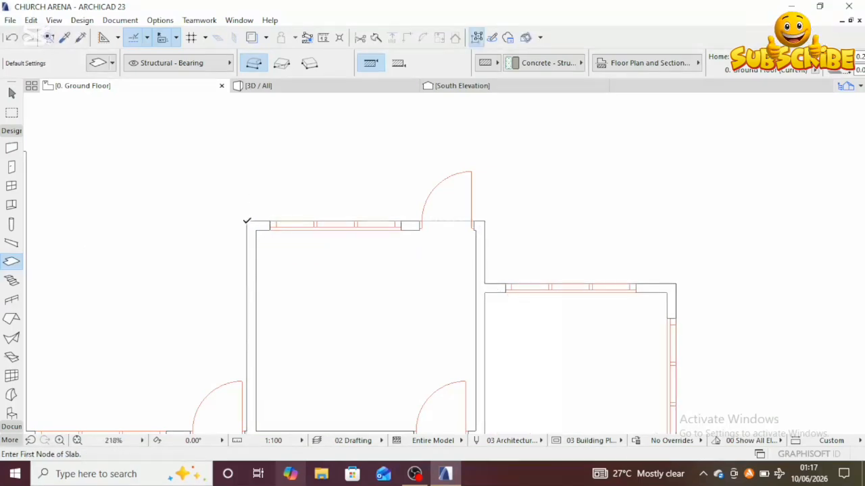
# Step: Switch to rectangle input and draw a slab about 3.64 m by 4.65 m filling the connecting hall between the left wing and central block
pyautogui.scroll(-3, 268, 225)
pyautogui.scroll(-3, 365, 211)
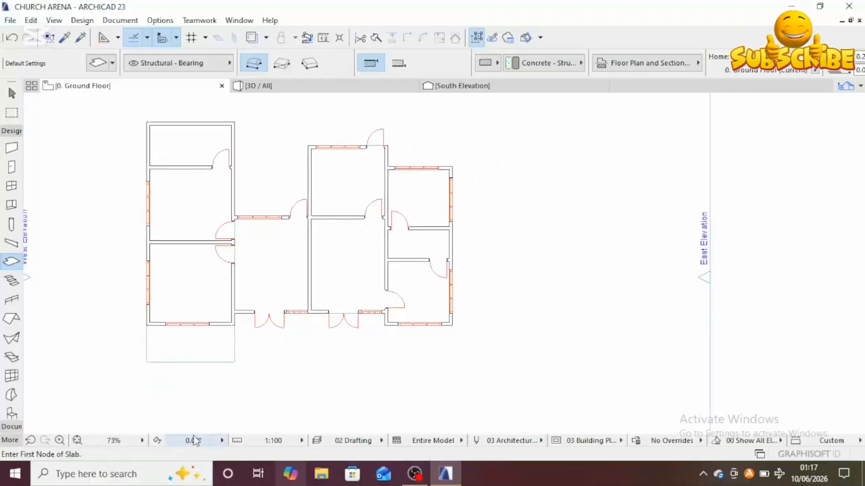
pyautogui.click(282, 66)
pyautogui.scroll(3, 238, 243)
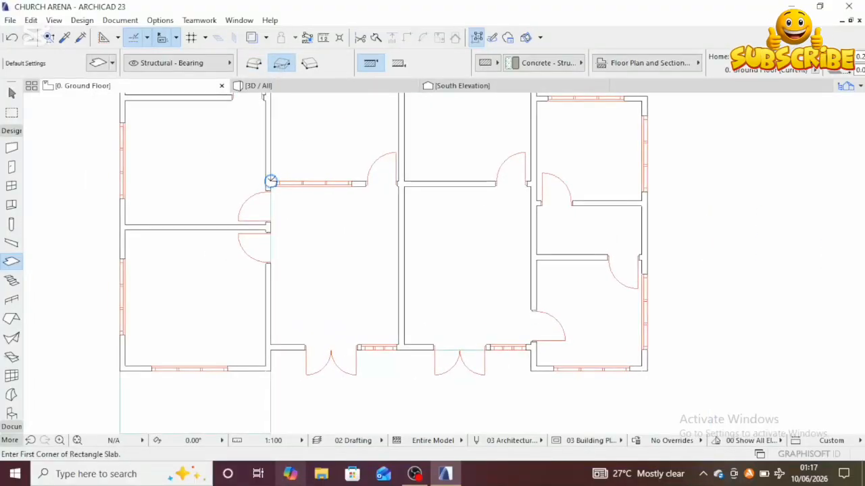
pyautogui.click(270, 181)
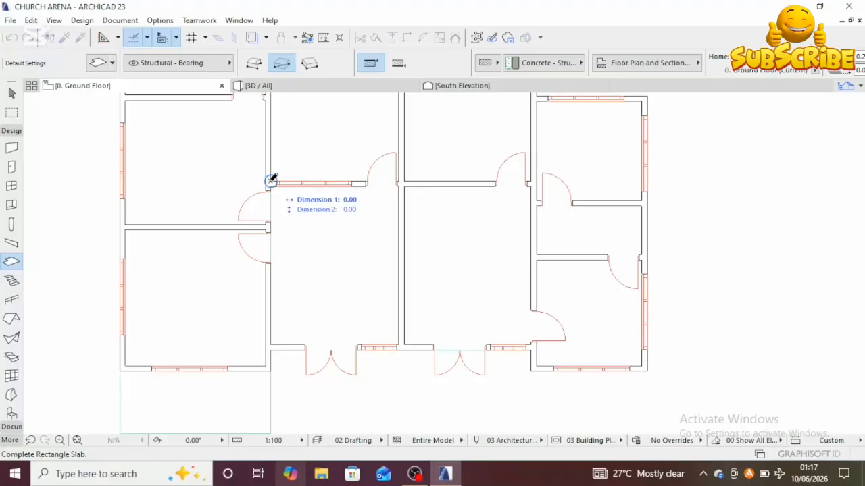
pyautogui.click(399, 343)
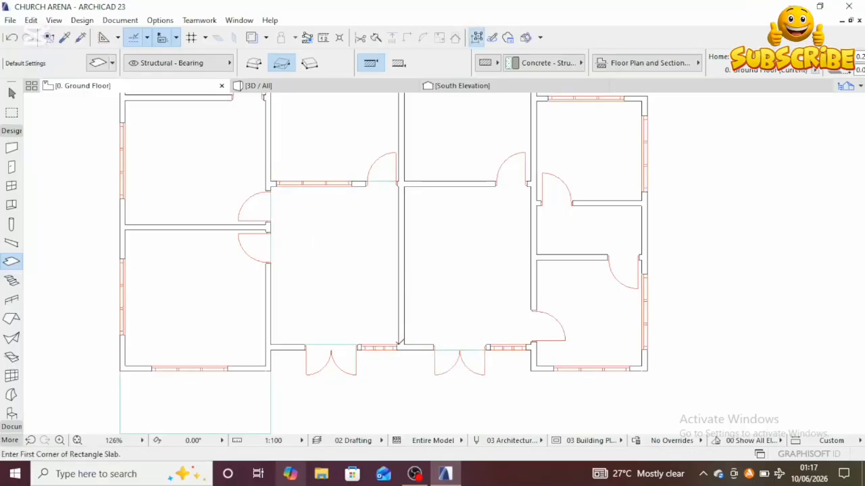
pyautogui.scroll(-4, 385, 269)
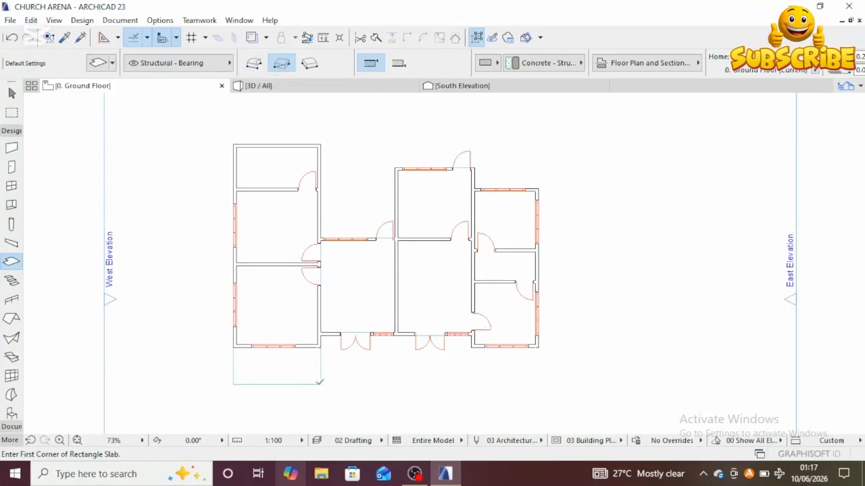
pyautogui.click(254, 62)
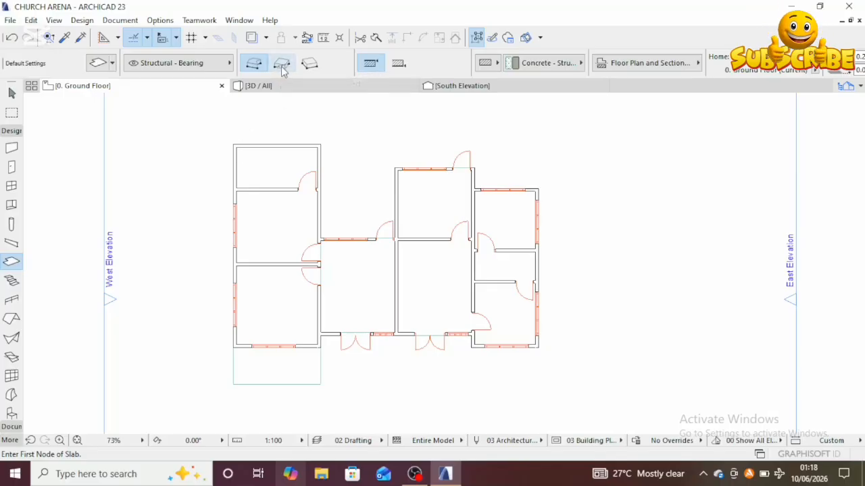
pyautogui.click(232, 143)
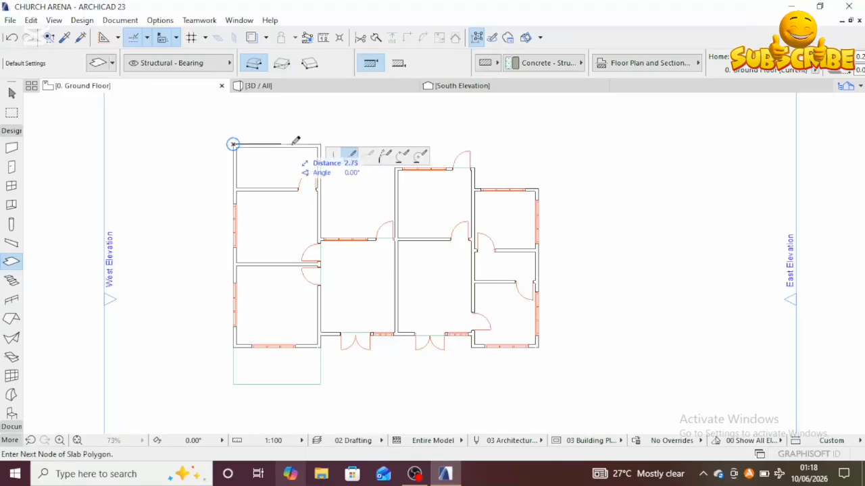
pyautogui.click(317, 144)
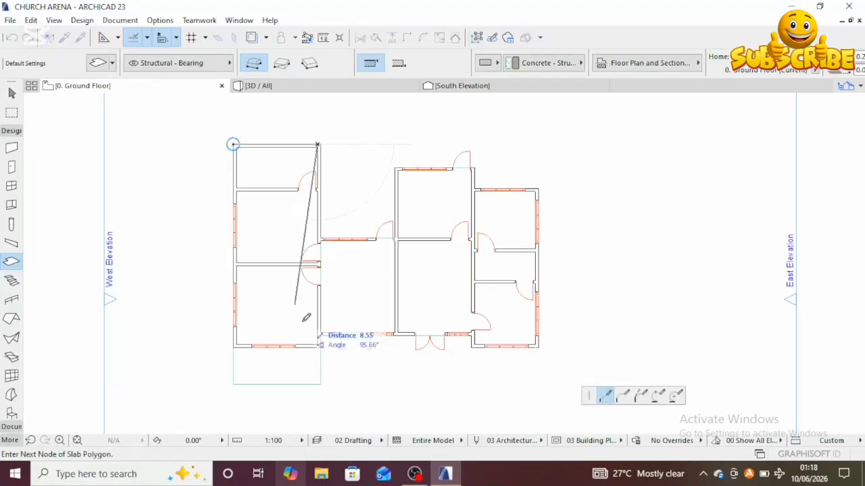
pyautogui.click(282, 63)
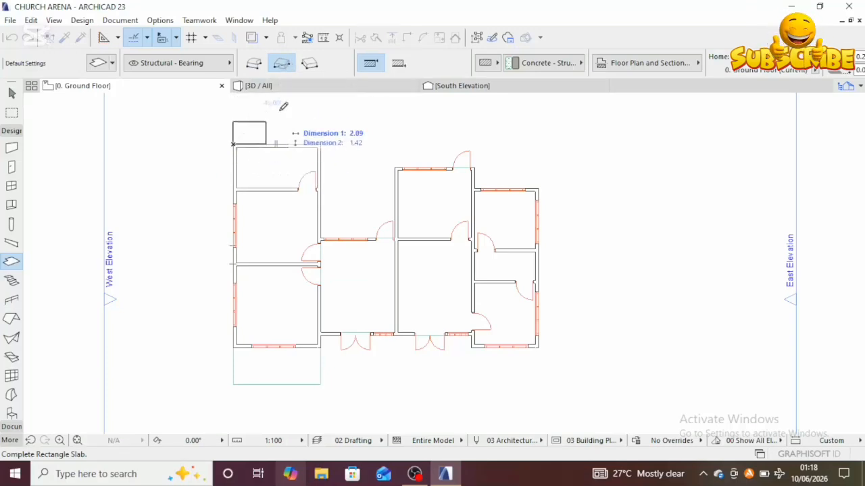
pyautogui.press('Escape')
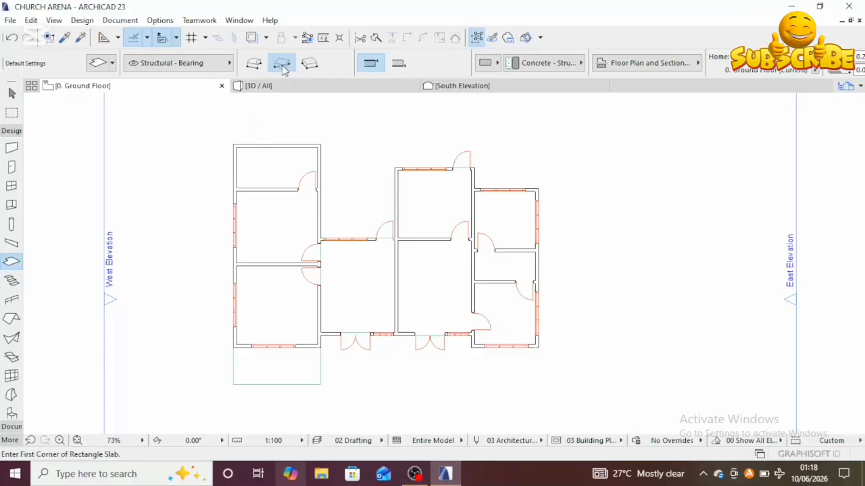
# Step: Draw a rectangle slab about 4.30 m by 9.25 m over the left wing from its top-left to bottom-right corner
pyautogui.click(234, 143)
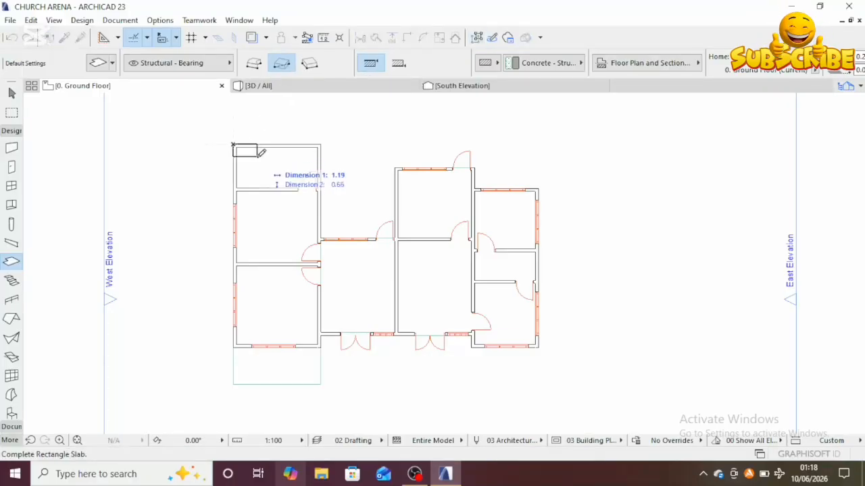
pyautogui.click(320, 346)
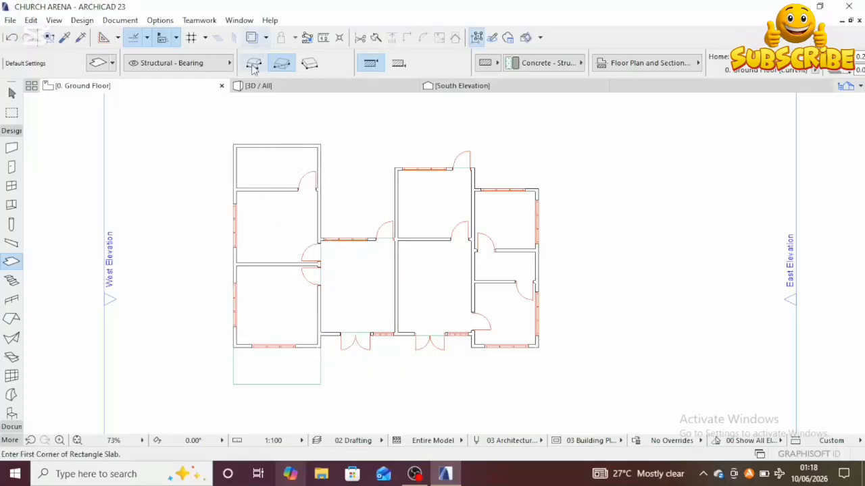
# Step: Draw a rotated rectangle slab about 4.30 m by 7.29 m over the left wing, then undo the last slab
pyautogui.click(309, 64)
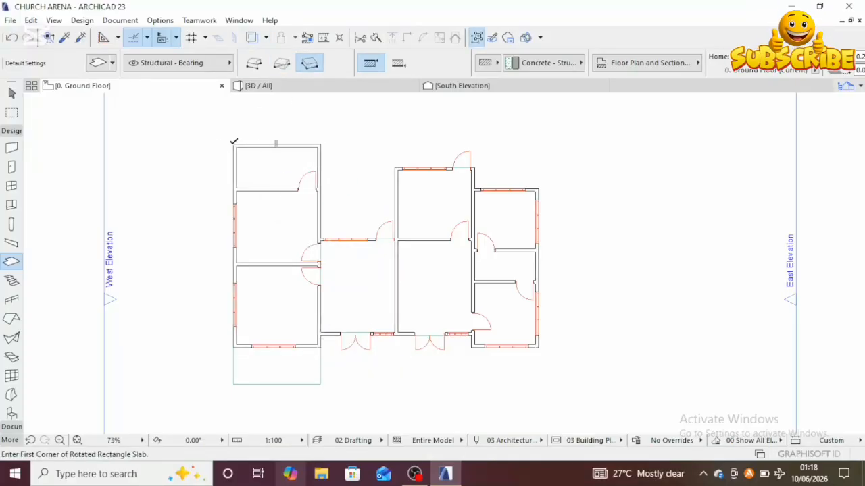
pyautogui.click(234, 144)
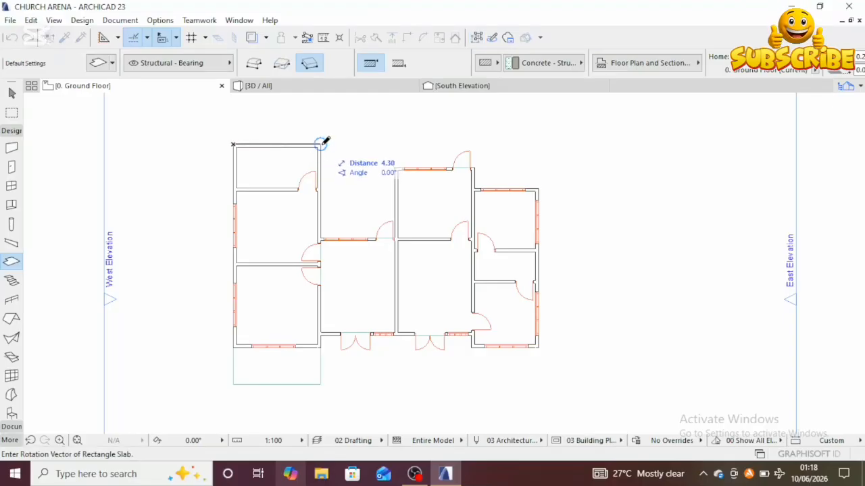
pyautogui.click(321, 144)
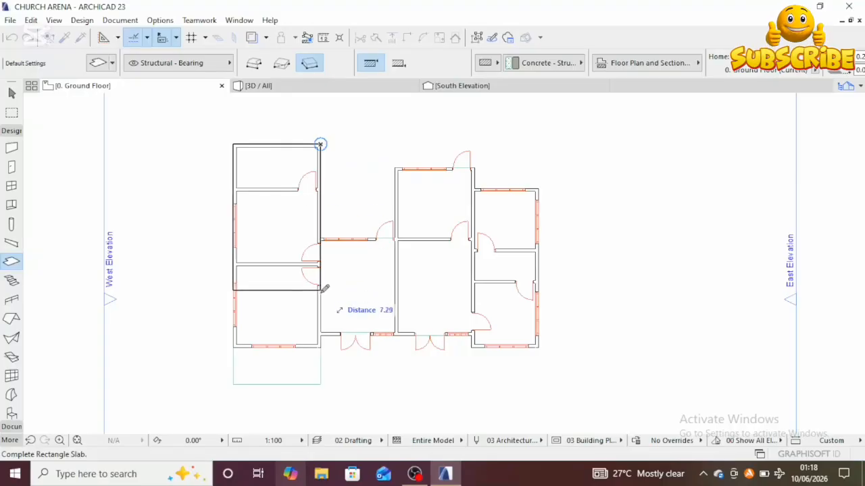
pyautogui.click(318, 193)
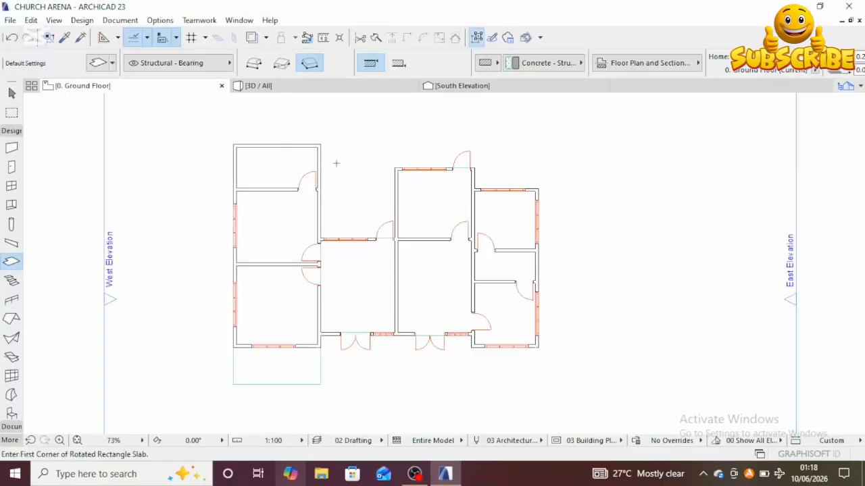
pyautogui.hotkey('ctrl', 'z')
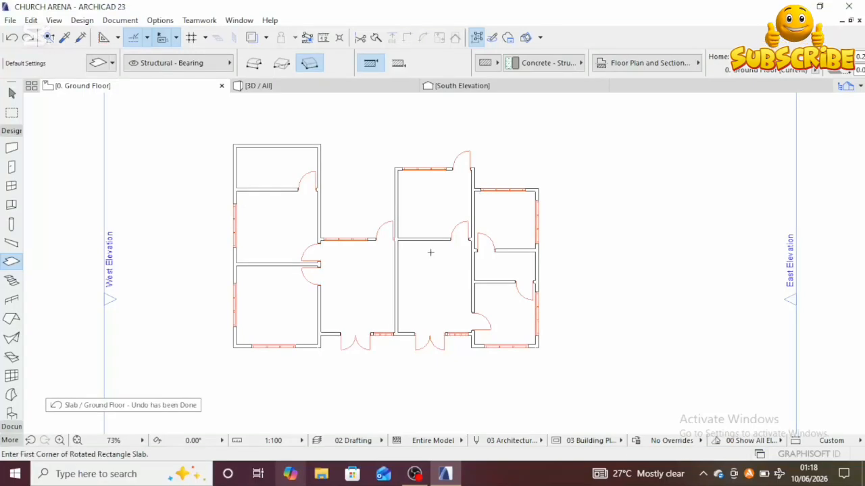
# Step: Switch the slab geometry method to polygon
pyautogui.scroll(-3, 427, 264)
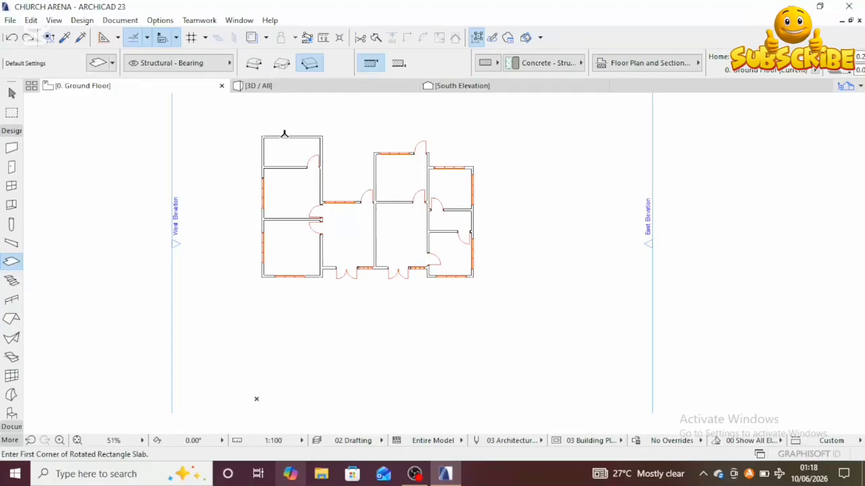
pyautogui.moveTo(283, 133); pyautogui.dragTo(268, 146, button='middle')
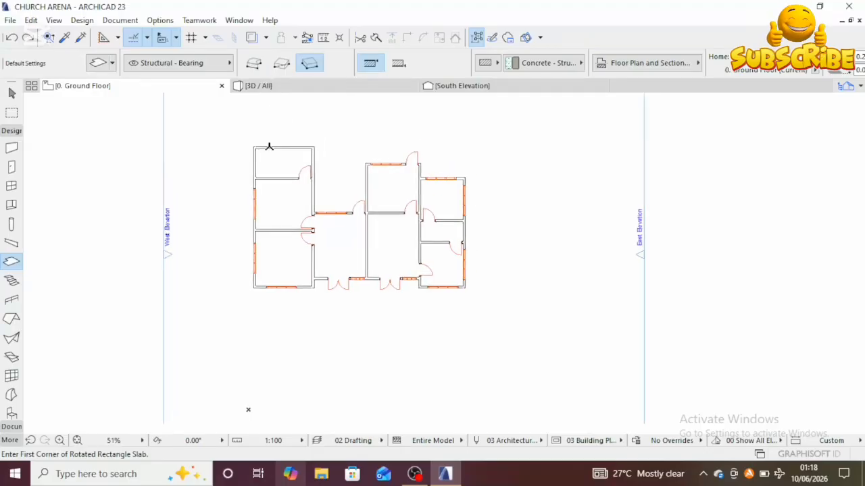
pyautogui.click(254, 64)
pyautogui.scroll(5, 264, 154)
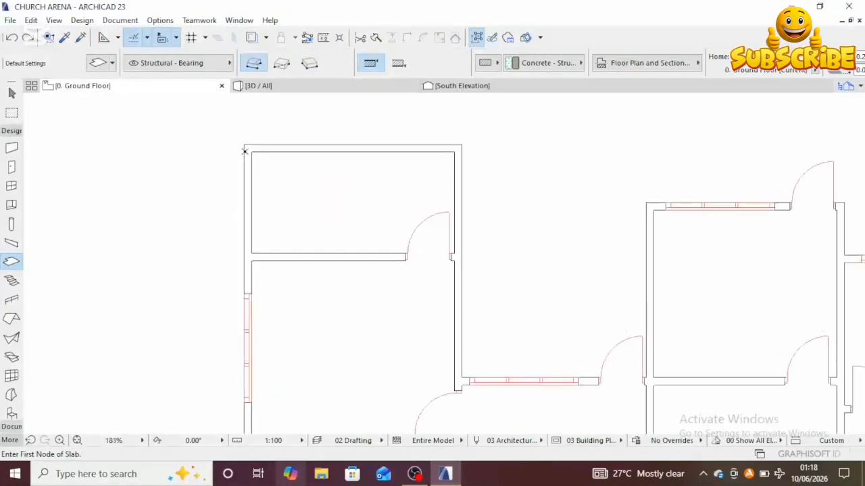
pyautogui.click(244, 141)
pyautogui.scroll(-2, 388, 141)
pyautogui.hscroll(3, 416, 170)
pyautogui.scroll(-2, 405, 203)
pyautogui.scroll(-2, 395, 235)
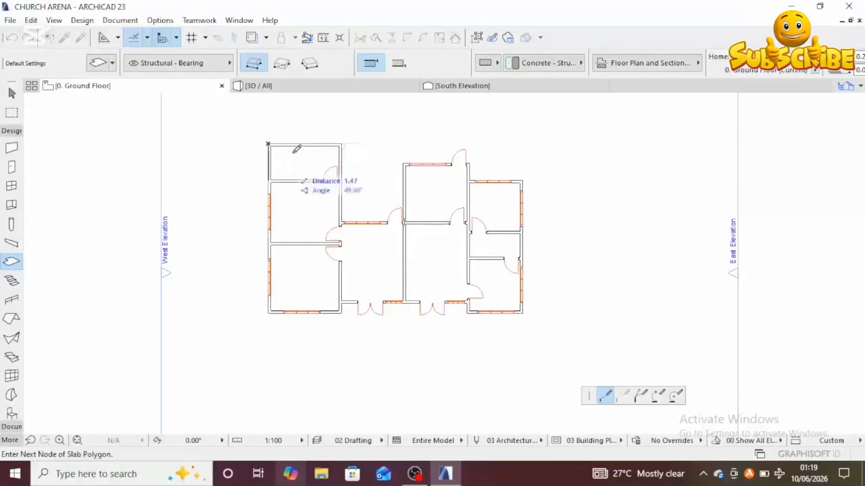
pyautogui.scroll(3, 345, 146)
pyautogui.press('Escape')
# Step: Try tracing a slab polygon from the left wing's top-left corner across the connecting hall to the central block
pyautogui.click(322, 130)
pyautogui.click(322, 328)
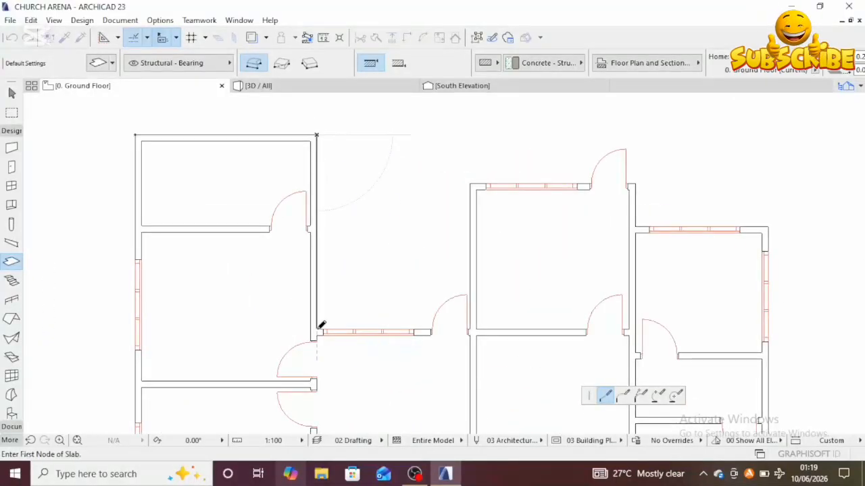
pyautogui.click(472, 327)
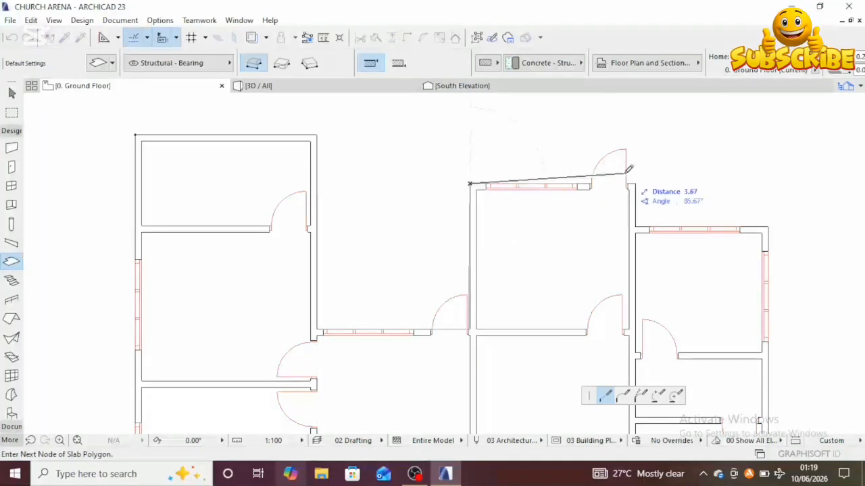
pyautogui.scroll(3, 474, 208)
pyautogui.scroll(-5, 499, 200)
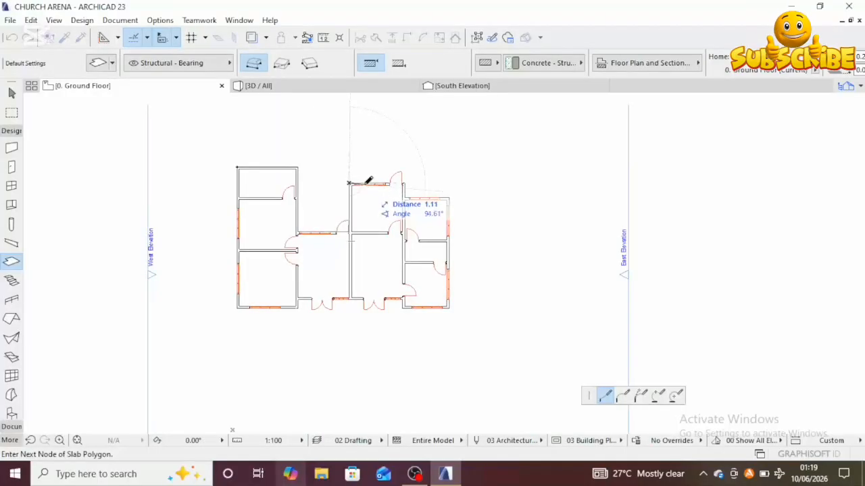
pyautogui.click(349, 182)
pyautogui.scroll(5, 349, 181)
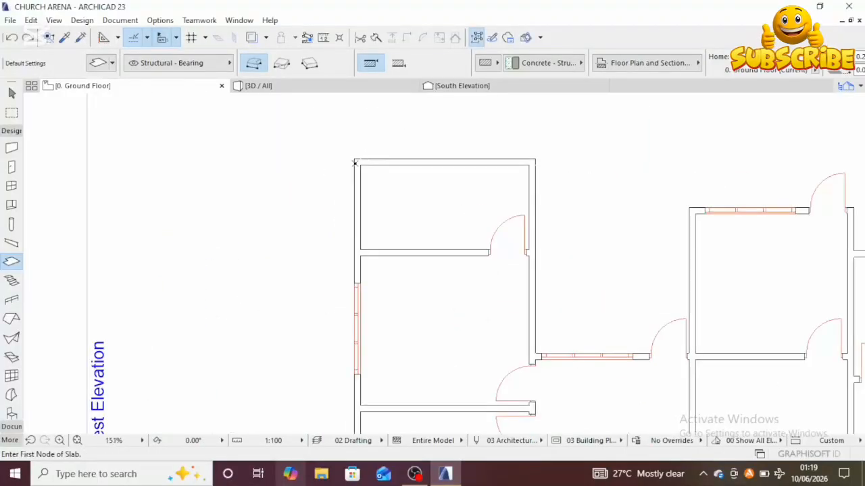
# Step: Start a new slab polygon at the left wing's top-left corner, running along its top wall and down its east side
pyautogui.click(355, 159)
pyautogui.click(534, 161)
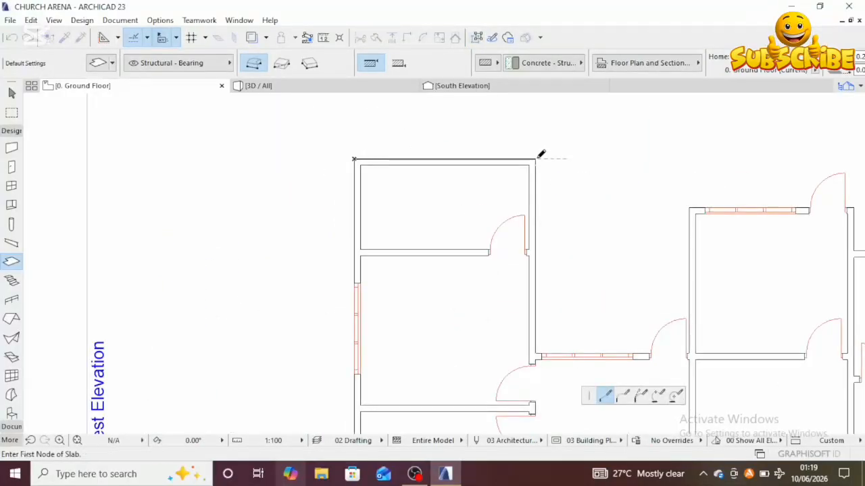
pyautogui.moveTo(548, 324); pyautogui.dragTo(399, 217, button='middle')
pyautogui.click(383, 248)
pyautogui.click(534, 247)
pyautogui.scroll(5, 507, 245)
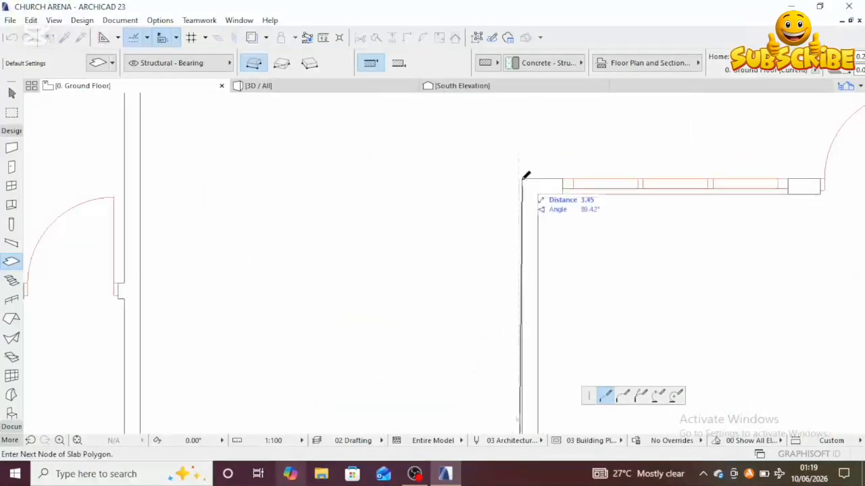
# Step: Continue the slab polygon across the central block's top wall and along the right wing's top wall
pyautogui.click(522, 179)
pyautogui.scroll(-5, 521, 178)
pyautogui.scroll(5, 478, 183)
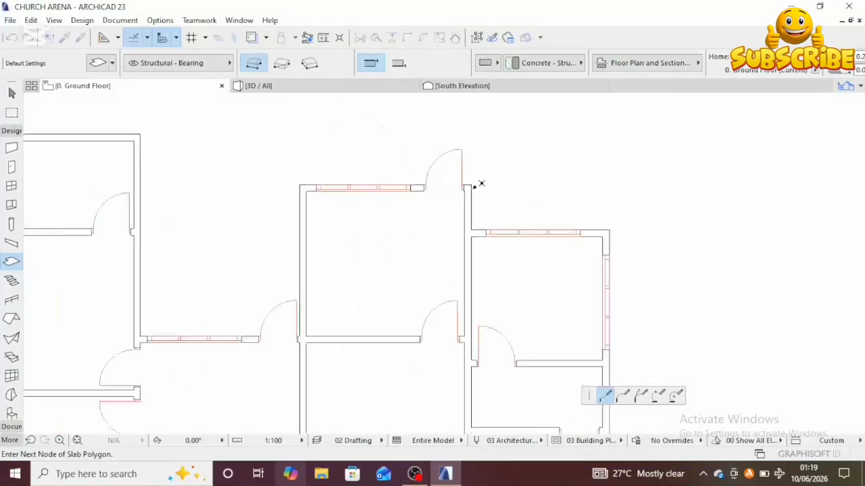
pyautogui.click(470, 182)
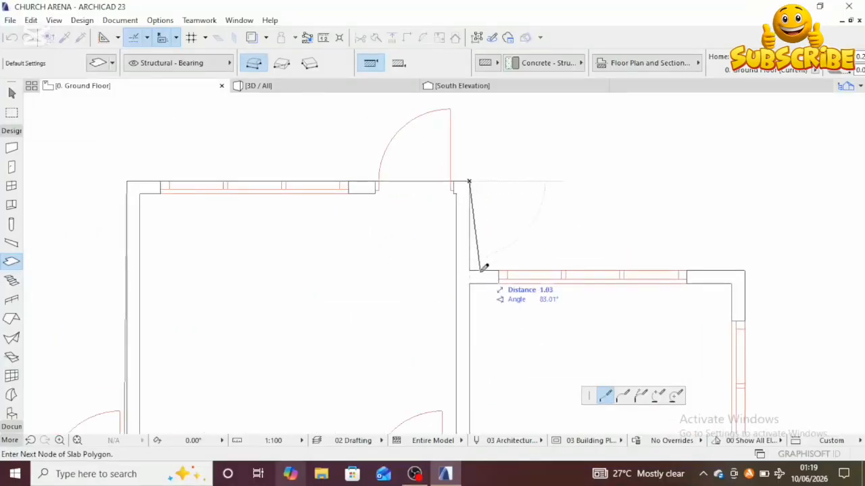
pyautogui.click(470, 270)
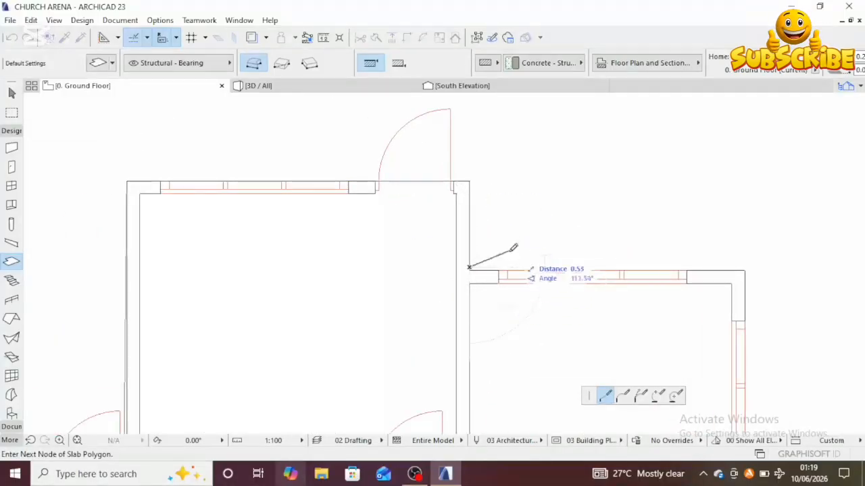
pyautogui.scroll(3, 466, 263)
pyautogui.scroll(3, 466, 263)
pyautogui.scroll(-5, 608, 270)
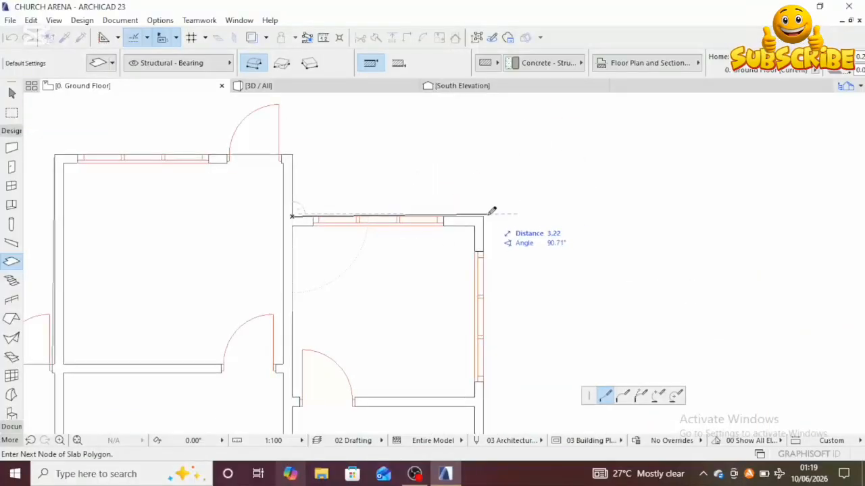
pyautogui.click(482, 216)
# Step: Continue the polygon to the right wing's bottom-right corner and around the south wall jogs
pyautogui.scroll(-5, 473, 305)
pyautogui.scroll(-2, 442, 220)
pyautogui.scroll(5, 461, 247)
pyautogui.click(461, 234)
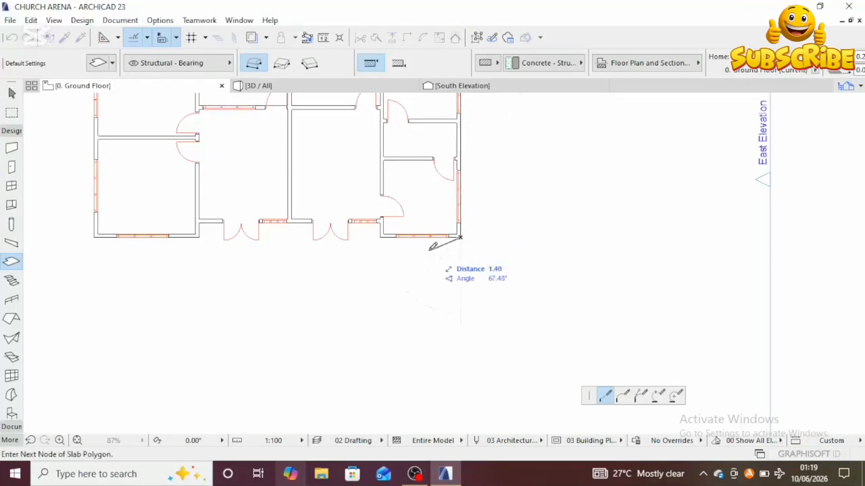
pyautogui.scroll(5, 426, 243)
pyautogui.click(301, 206)
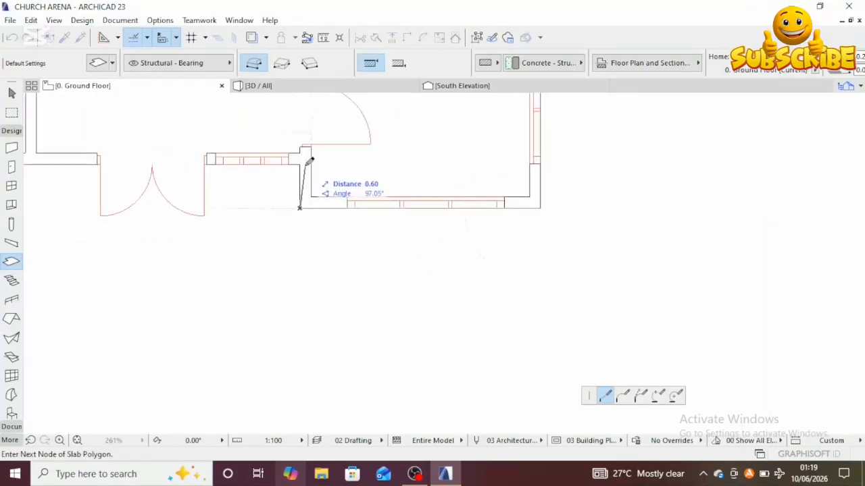
pyautogui.click(301, 162)
# Step: Trace the polygon along the south facade and close it at the left wing's top-left corner
pyautogui.scroll(-4, 225, 164)
pyautogui.scroll(5, 358, 187)
pyautogui.scroll(-4, 464, 207)
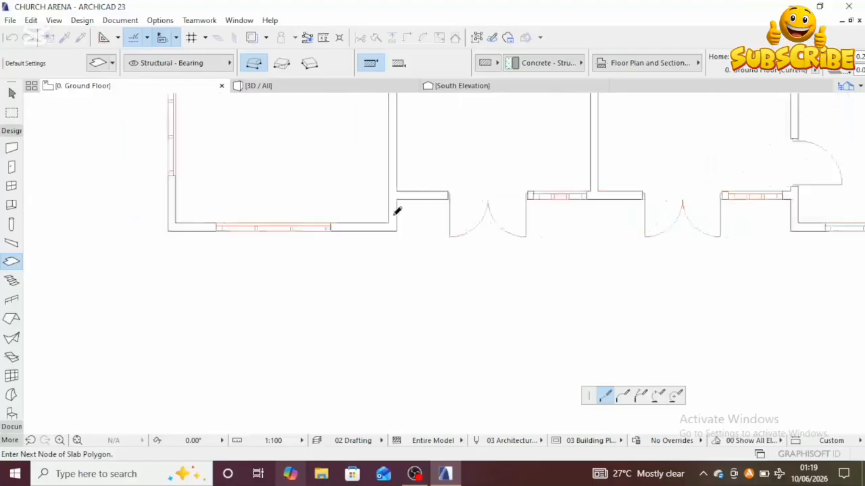
pyautogui.scroll(4, 407, 180)
pyautogui.click(404, 236)
pyautogui.scroll(-2, 454, 257)
pyautogui.moveTo(453, 256); pyautogui.dragTo(449, 255, button='middle')
pyautogui.click(333, 261)
pyautogui.scroll(-4, 336, 284)
pyautogui.moveTo(335, 283); pyautogui.dragTo(326, 327, button='middle')
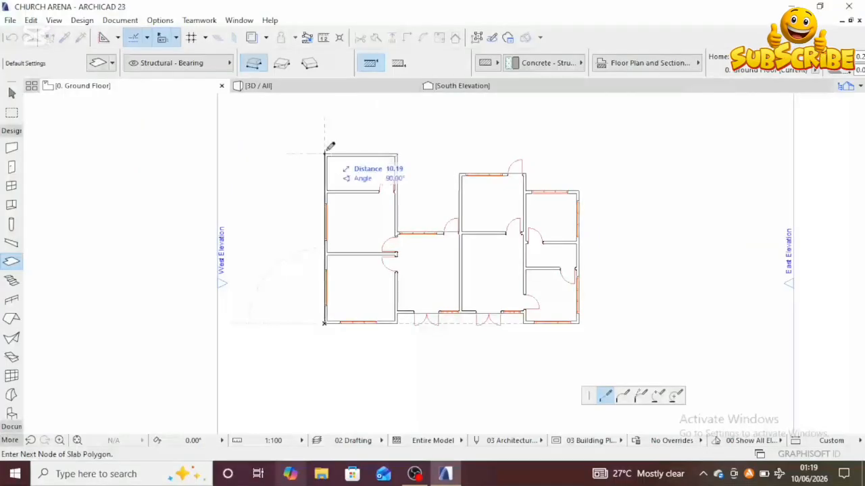
pyautogui.click(329, 150)
# Step: Leave the slab tool and select the finished floor slab
pyautogui.scroll(1, 355, 182)
pyautogui.scroll(-2, 398, 237)
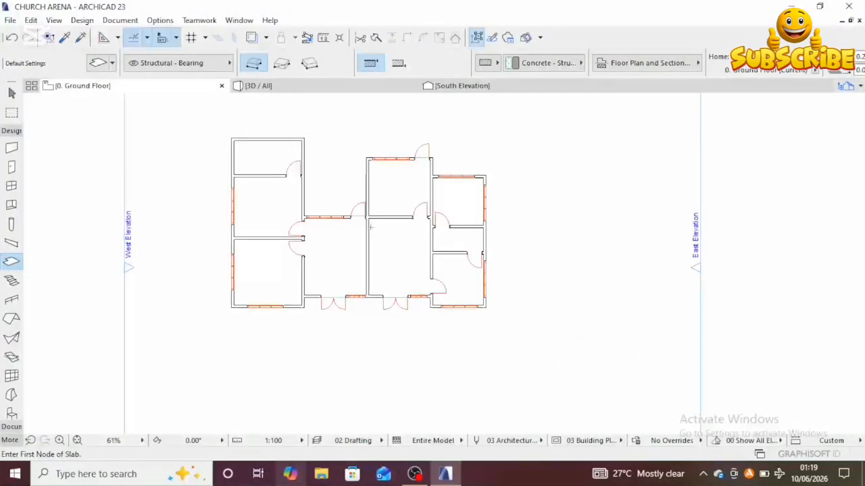
pyautogui.scroll(10, 370, 228)
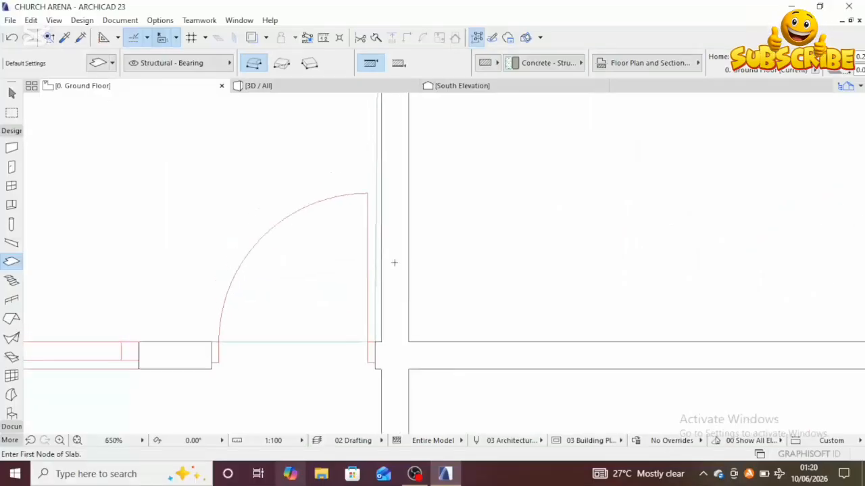
pyautogui.press('Escape')
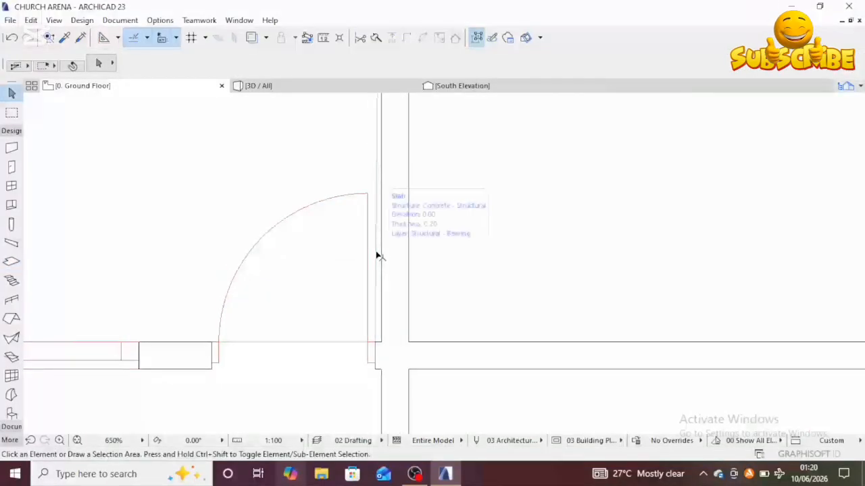
pyautogui.click(378, 254)
# Step: Try offsetting the slab's edge at the central block's west wall, then cancel
pyautogui.scroll(-10, 389, 268)
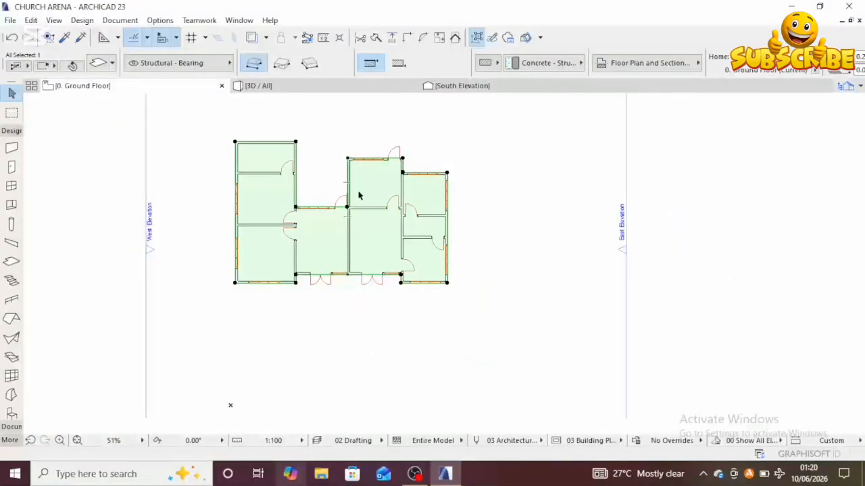
pyautogui.scroll(11, 346, 229)
pyautogui.scroll(2, 335, 196)
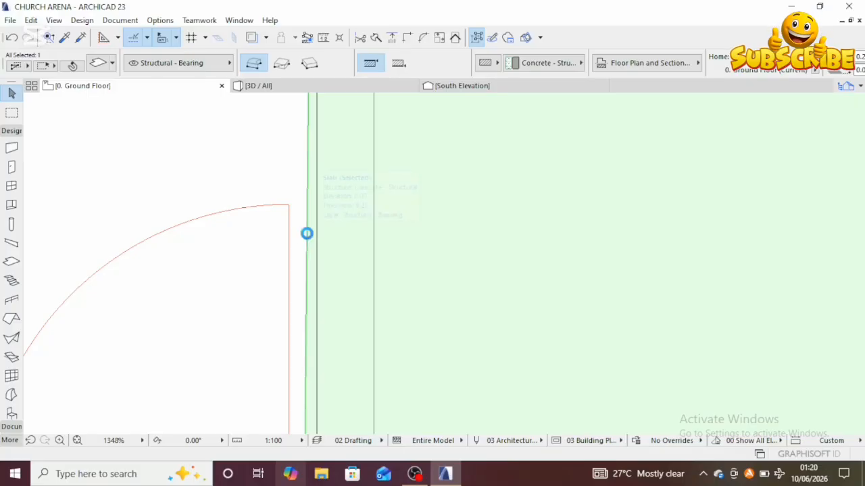
pyautogui.click(307, 233)
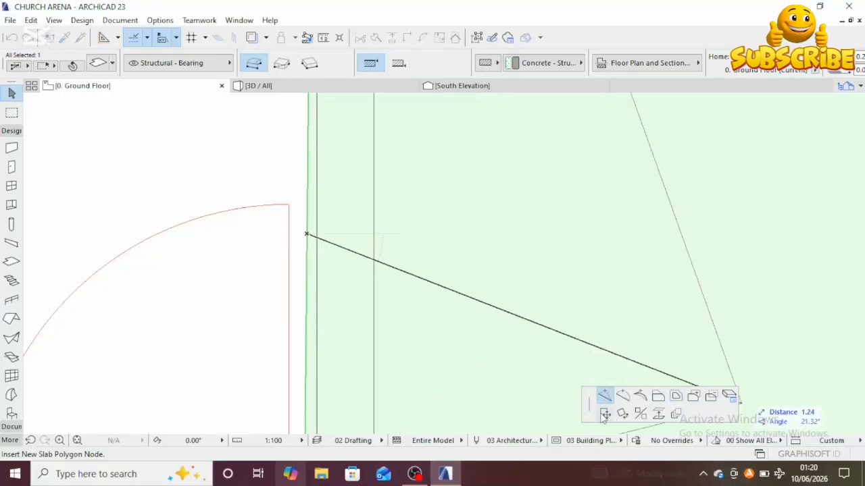
pyautogui.click(658, 397)
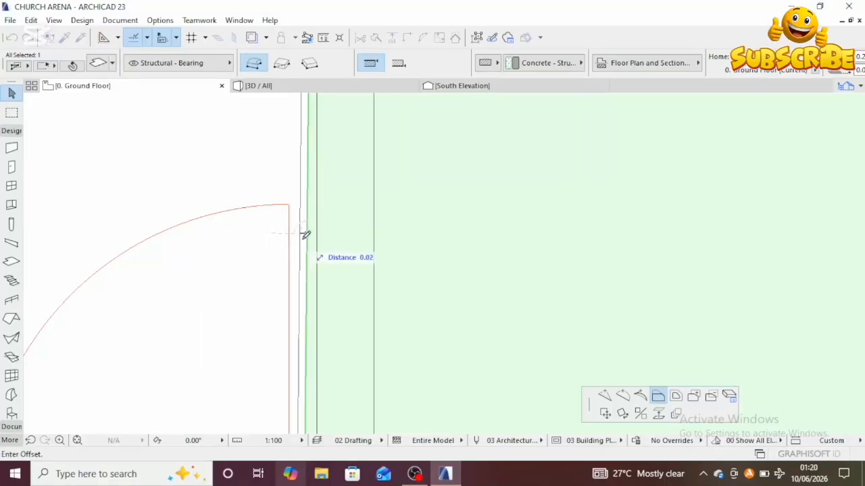
pyautogui.scroll(-5, 321, 231)
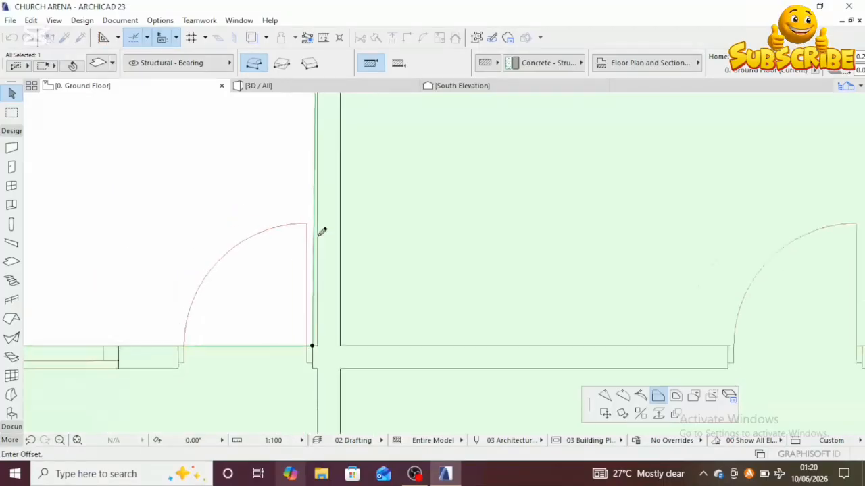
pyautogui.scroll(5, 321, 231)
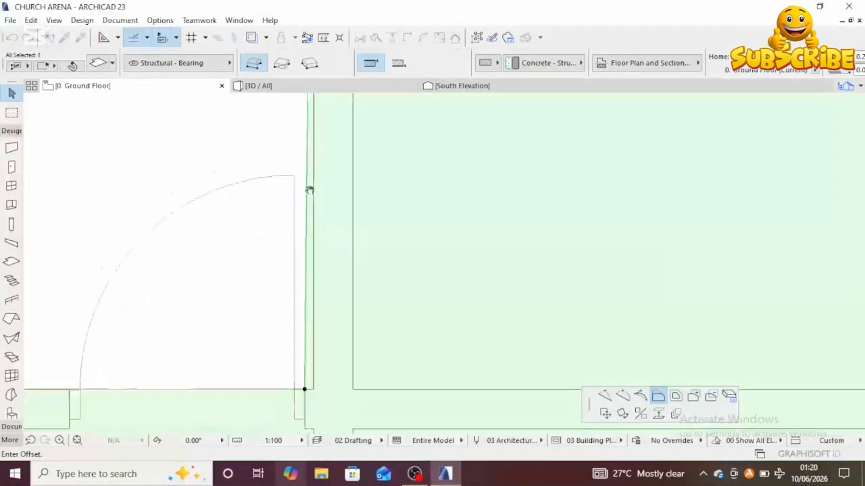
pyautogui.scroll(-8, 344, 182)
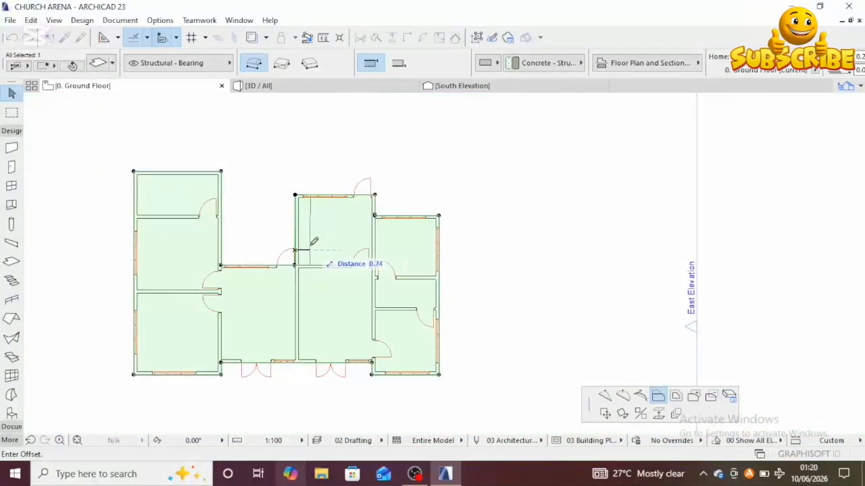
pyautogui.scroll(3, 304, 229)
pyautogui.moveTo(304, 229); pyautogui.dragTo(303, 203, button='middle')
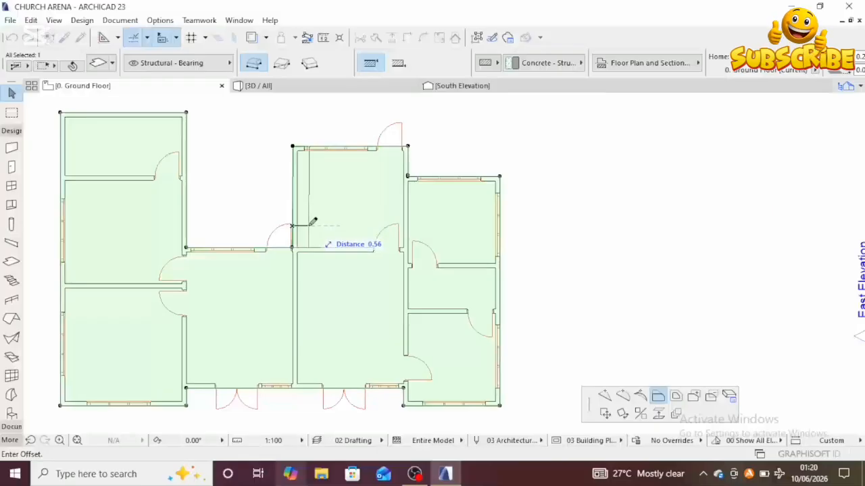
pyautogui.press('Escape')
pyautogui.scroll(-2, 309, 228)
pyautogui.scroll(4, 271, 220)
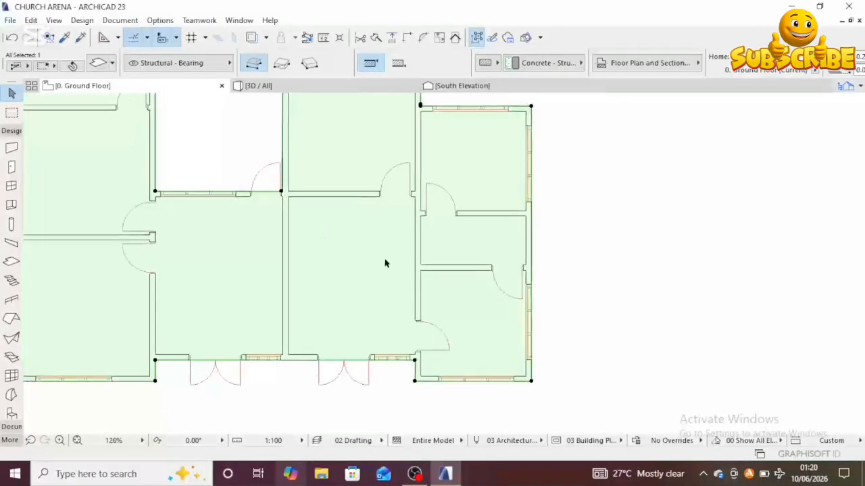
pyautogui.scroll(-3, 315, 239)
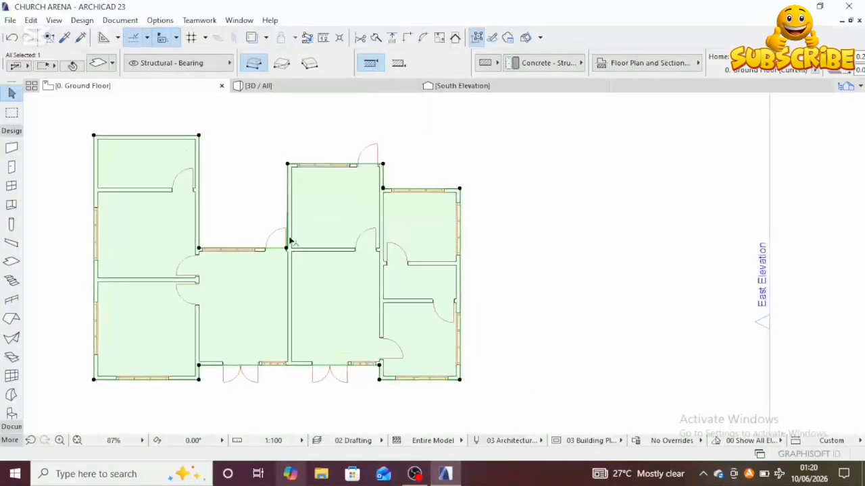
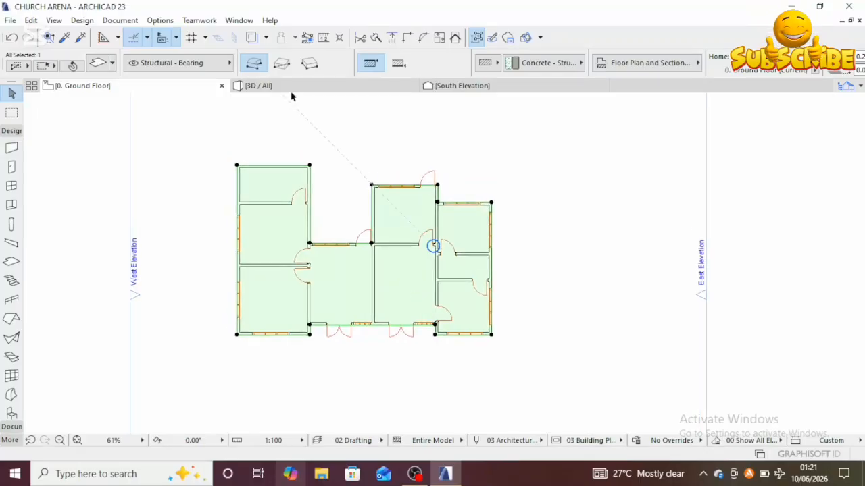
# Step: Show the slab in the 3D window, then the whole model, and orbit and zoom around the building to inspect the slab under the walls
pyautogui.press('F5')
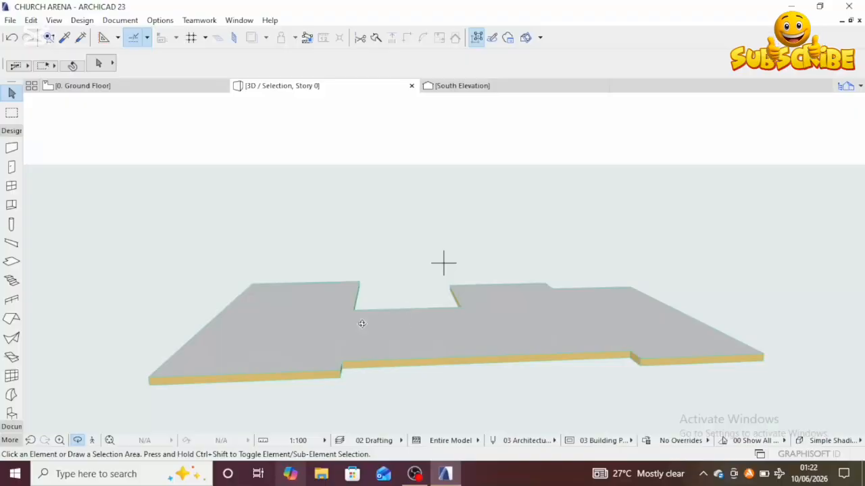
pyautogui.hotkey('ctrl', 'F5')
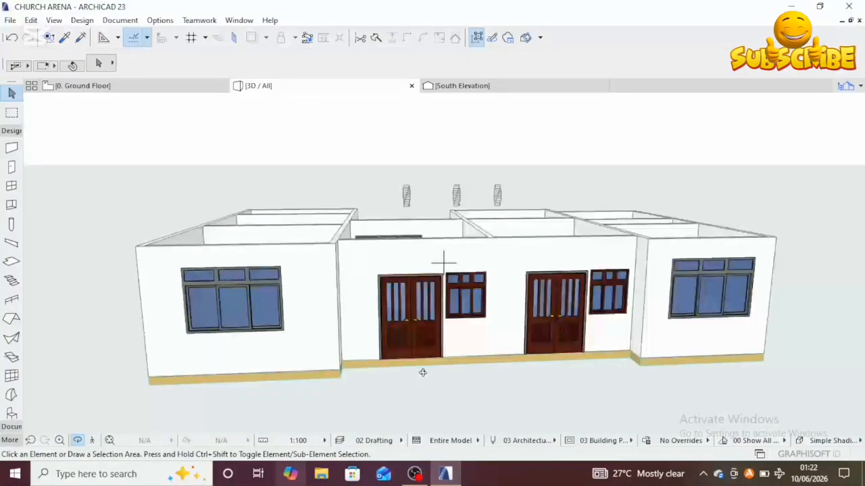
pyautogui.keyDown('shift'); pyautogui.moveTo(410, 346); pyautogui.dragTo(532, 263, button='middle'); pyautogui.keyUp('shift')
pyautogui.keyDown('shift'); pyautogui.moveTo(492, 287); pyautogui.dragTo(444, 260, button='middle'); pyautogui.keyUp('shift')
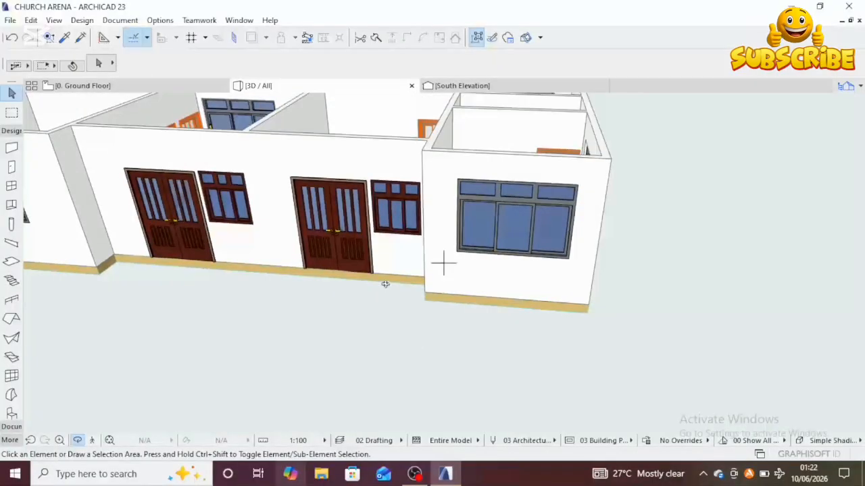
pyautogui.scroll(5, 444, 262)
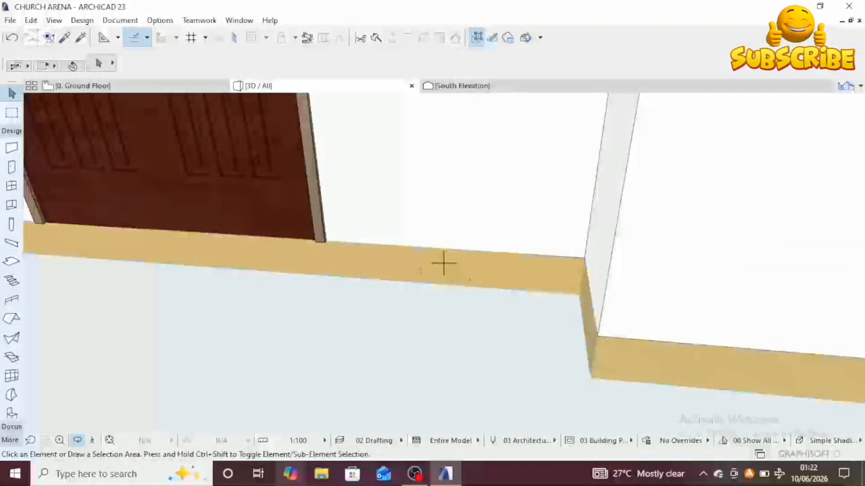
pyautogui.scroll(-5, 449, 274)
pyautogui.keyDown('shift'); pyautogui.moveTo(482, 363); pyautogui.dragTo(427, 202, button='middle'); pyautogui.keyUp('shift')
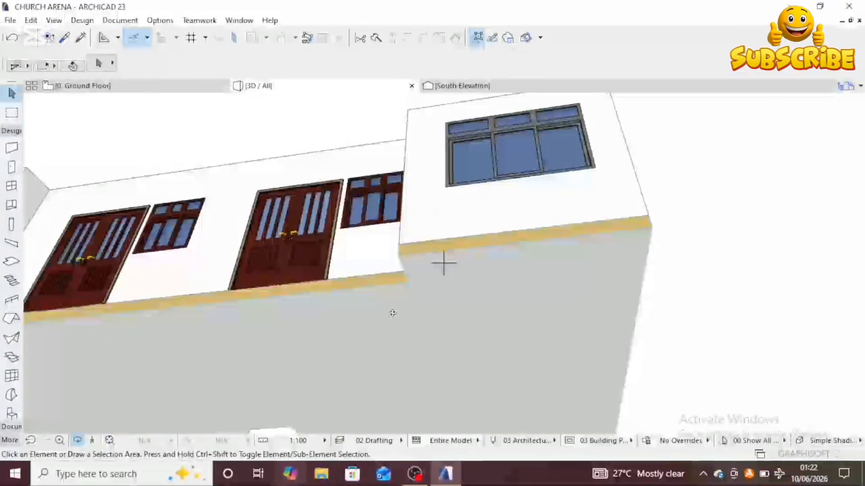
pyautogui.keyDown('shift'); pyautogui.moveTo(394, 319); pyautogui.dragTo(402, 329, button='middle'); pyautogui.keyUp('shift')
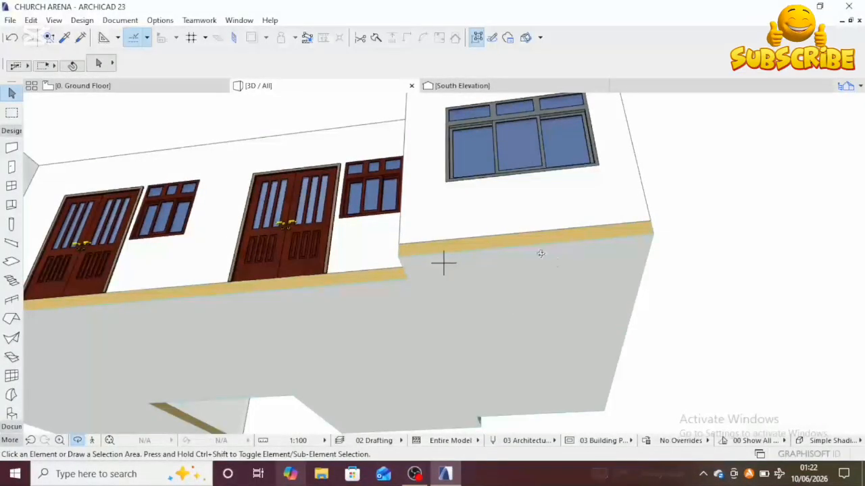
pyautogui.moveTo(510, 298); pyautogui.dragTo(511, 279, button='middle')
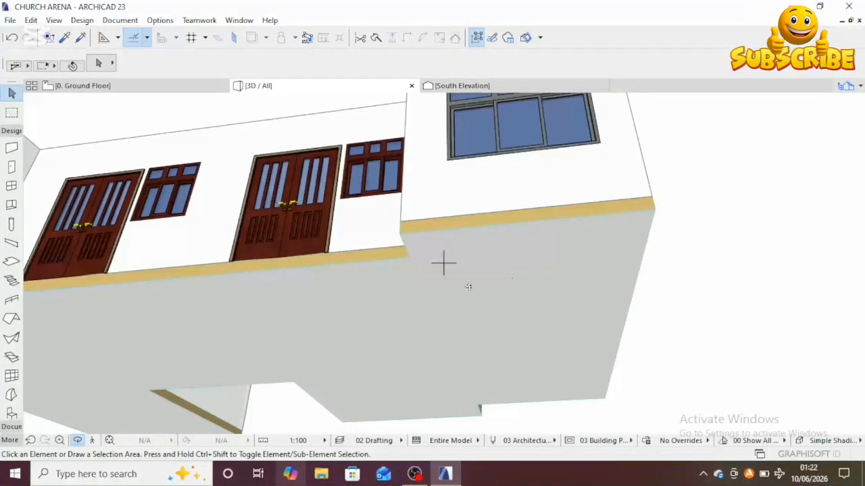
pyautogui.keyDown('shift'); pyautogui.moveTo(378, 268); pyautogui.dragTo(395, 349, button='middle'); pyautogui.keyUp('shift')
pyautogui.moveTo(371, 268)
pyautogui.keyDown('shift'); pyautogui.mouseDown(button='middle')
pyautogui.moveTo(405, 291)
pyautogui.moveTo(418, 384)
pyautogui.moveTo(359, 113)
pyautogui.mouseUp(button='middle'); pyautogui.keyUp('shift')
pyautogui.keyDown('shift'); pyautogui.moveTo(349, 205); pyautogui.dragTo(350, 285, button='middle'); pyautogui.keyUp('shift')
pyautogui.scroll(4, 333, 126)
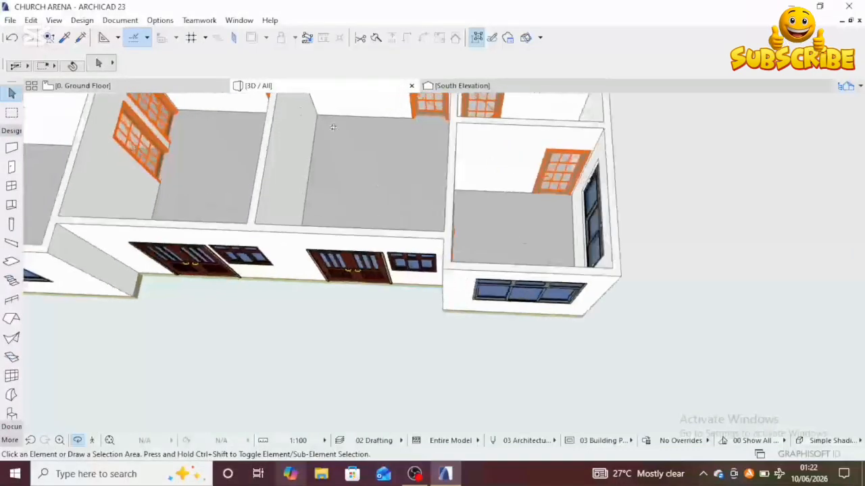
pyautogui.scroll(-3, 381, 203)
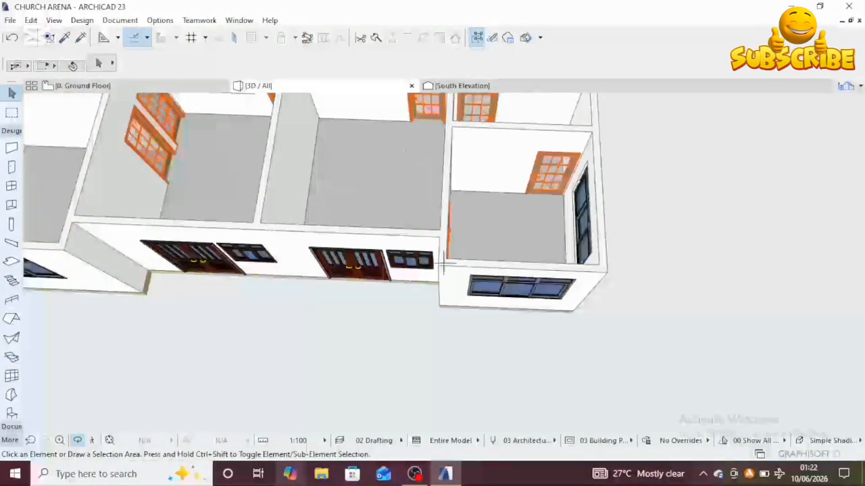
pyautogui.keyDown('shift'); pyautogui.moveTo(344, 268); pyautogui.dragTo(360, 229, button='middle'); pyautogui.keyUp('shift')
pyautogui.moveTo(414, 415); pyautogui.dragTo(410, 320, button='middle')
pyautogui.moveTo(391, 271)
pyautogui.mouseDown(button='middle')
pyautogui.moveTo(386, 363)
pyautogui.moveTo(380, 312)
pyautogui.moveTo(396, 268)
pyautogui.mouseUp(button='middle')
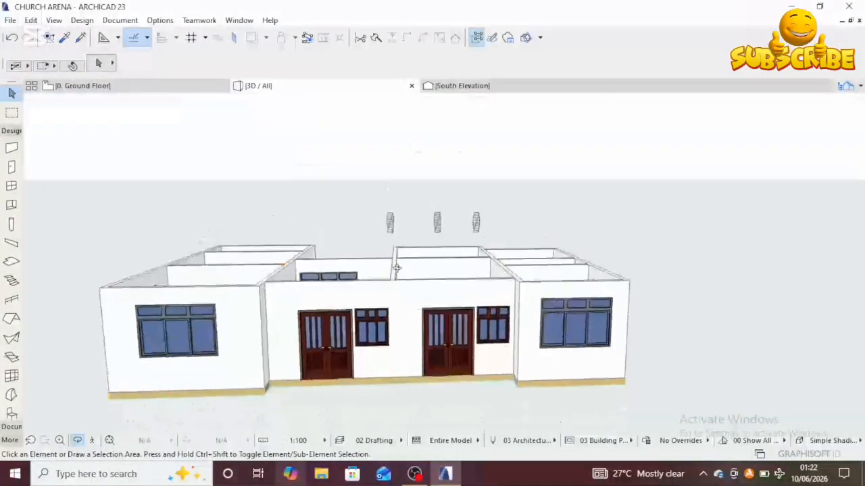
pyautogui.moveTo(314, 327); pyautogui.dragTo(355, 245, button='middle')
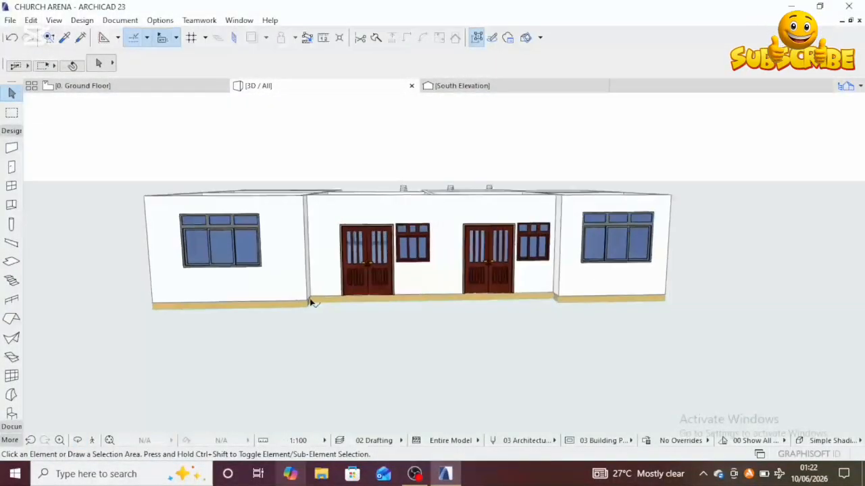
pyautogui.scroll(3, 311, 301)
pyautogui.scroll(2, 301, 318)
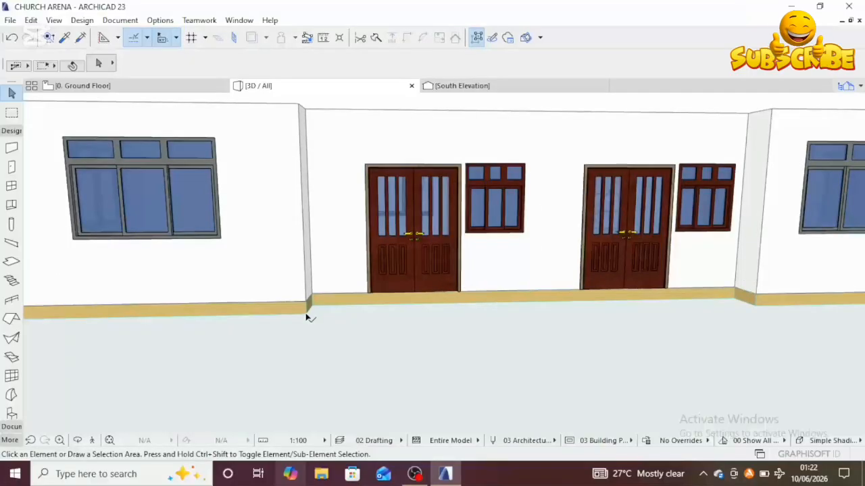
# Step: Open the slab's settings and override its top surface with Wood - Pine Grained Vertical
pyautogui.click(308, 316)
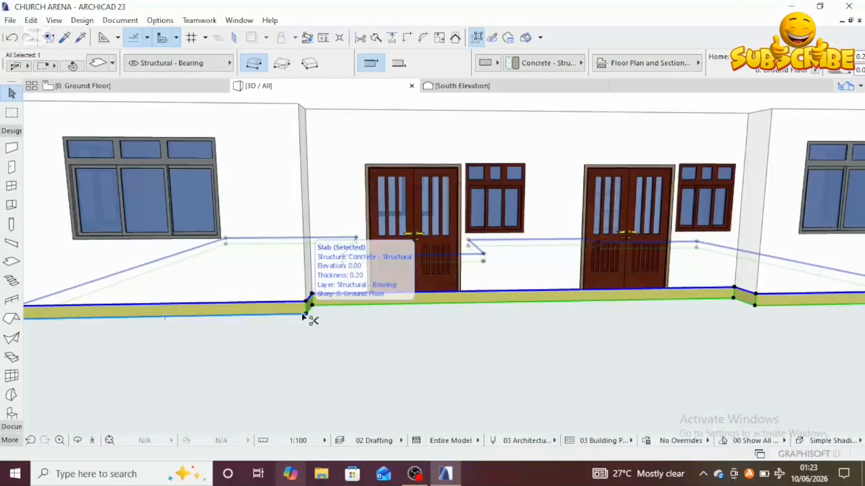
pyautogui.doubleClick(301, 313)
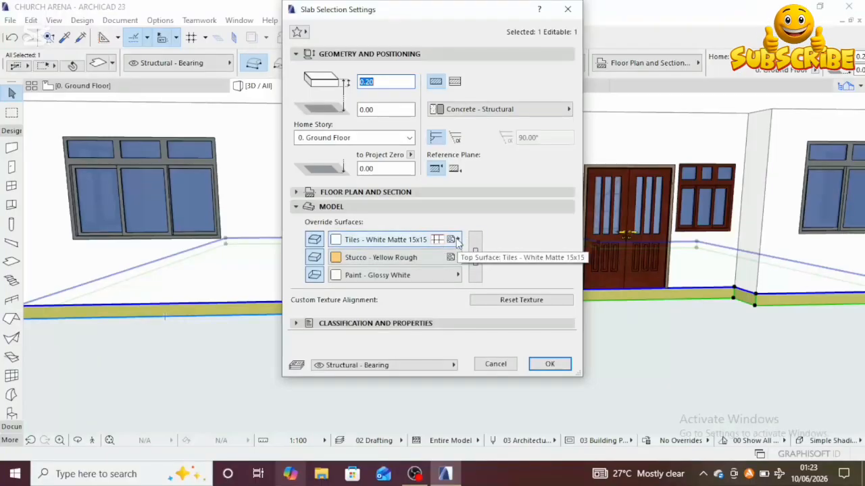
pyautogui.click(457, 240)
pyautogui.click(457, 241)
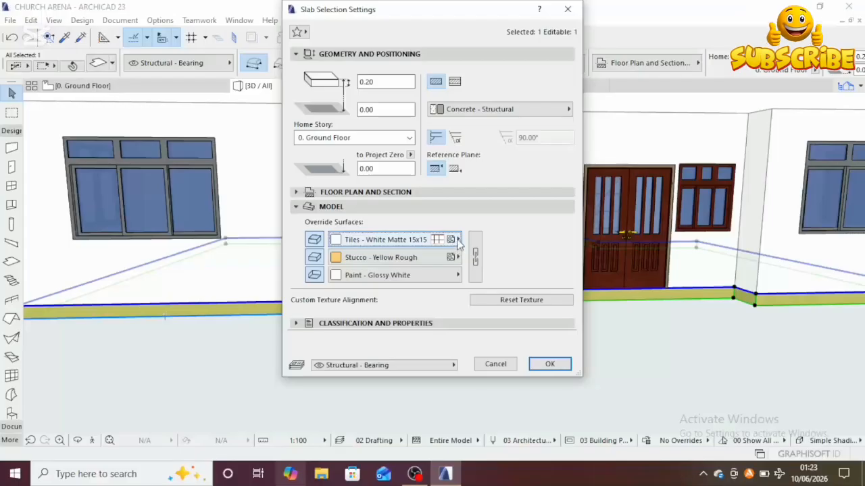
pyautogui.click(456, 240)
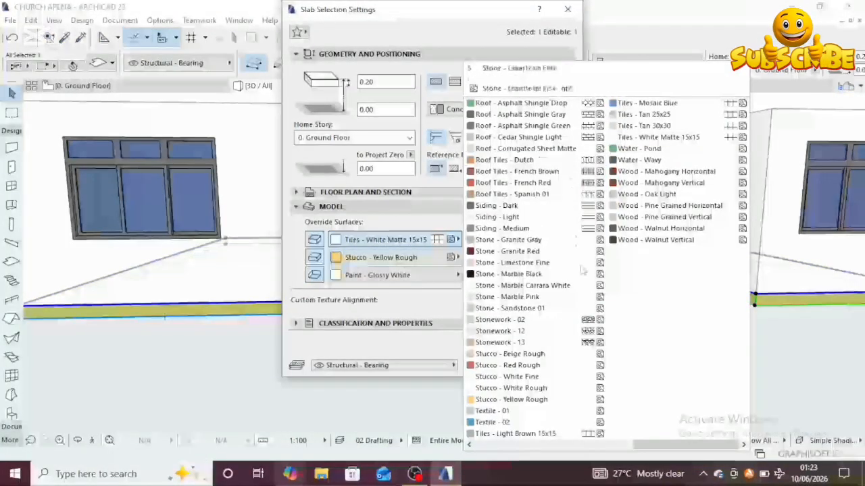
pyautogui.scroll(5, 595, 260)
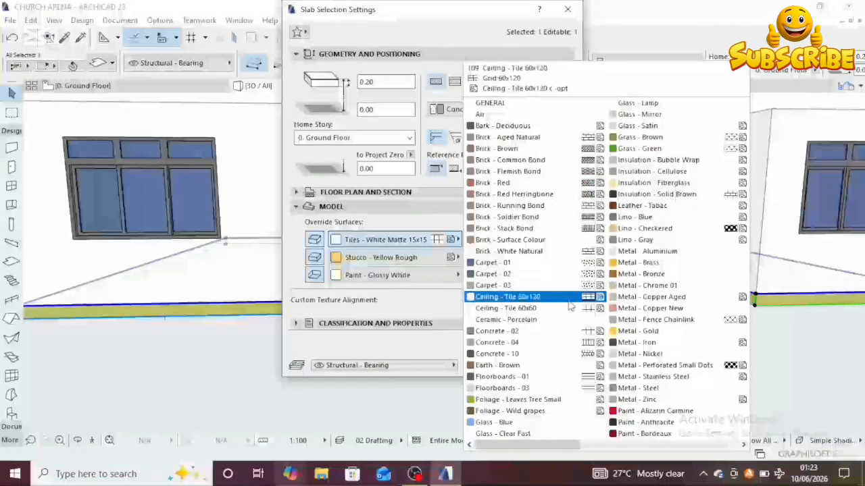
pyautogui.scroll(-5, 573, 306)
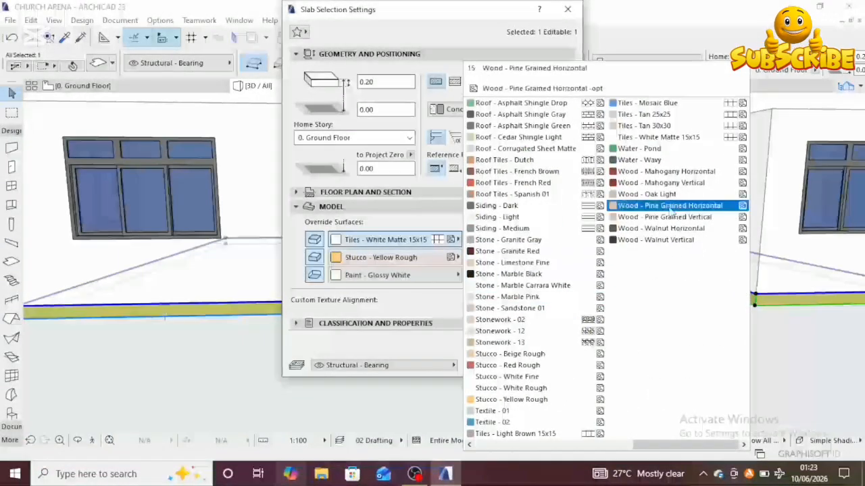
pyautogui.click(645, 218)
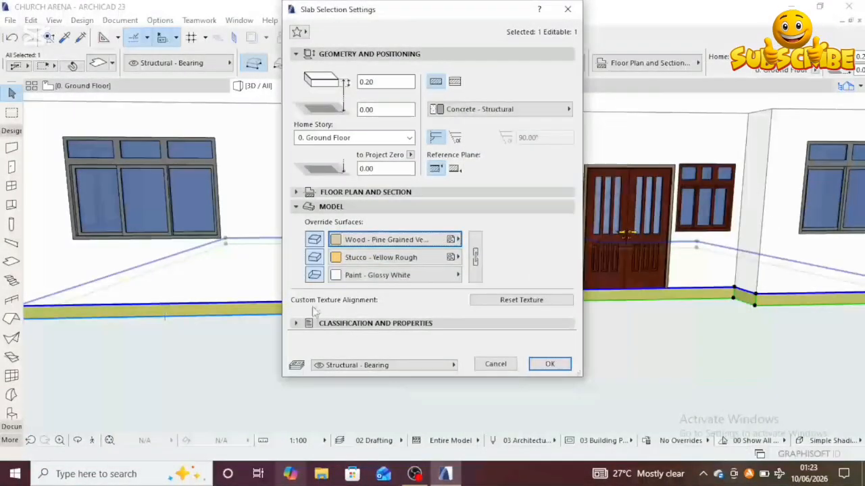
# Step: Override the slab's edge surface with Brick - Red and its bottom surface with Paint - Ivory Black, then confirm
pyautogui.click(458, 258)
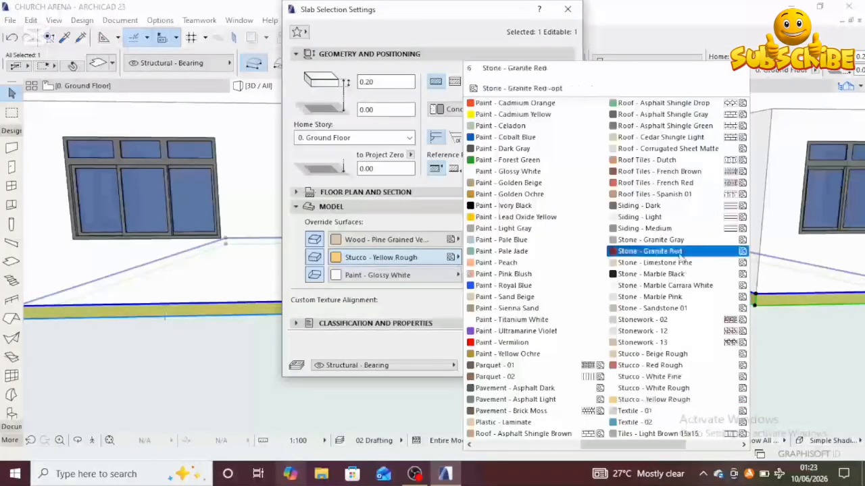
pyautogui.scroll(2, 567, 310)
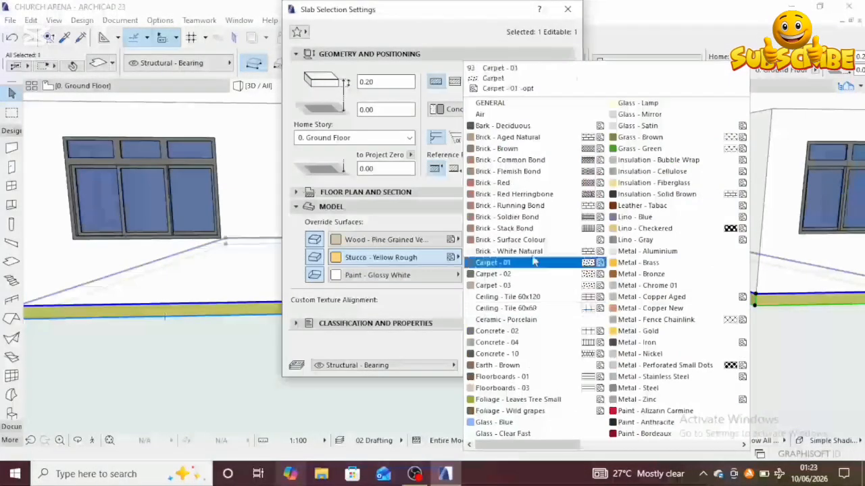
pyautogui.click(508, 183)
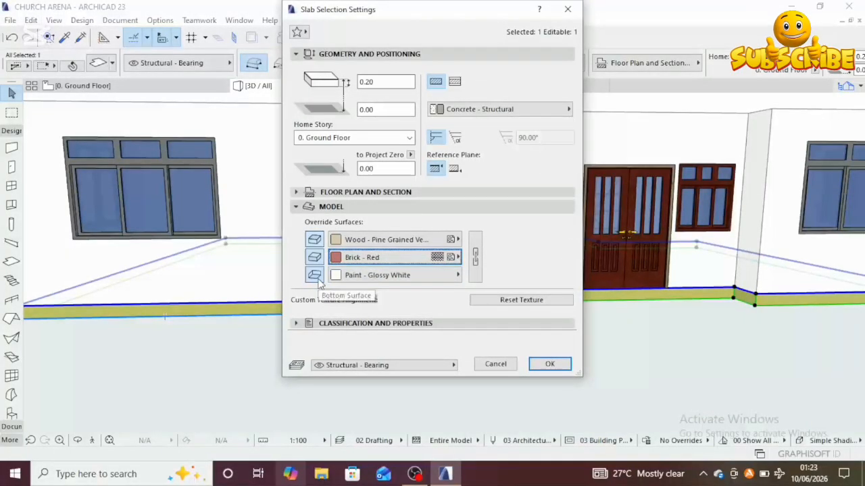
pyautogui.click(459, 275)
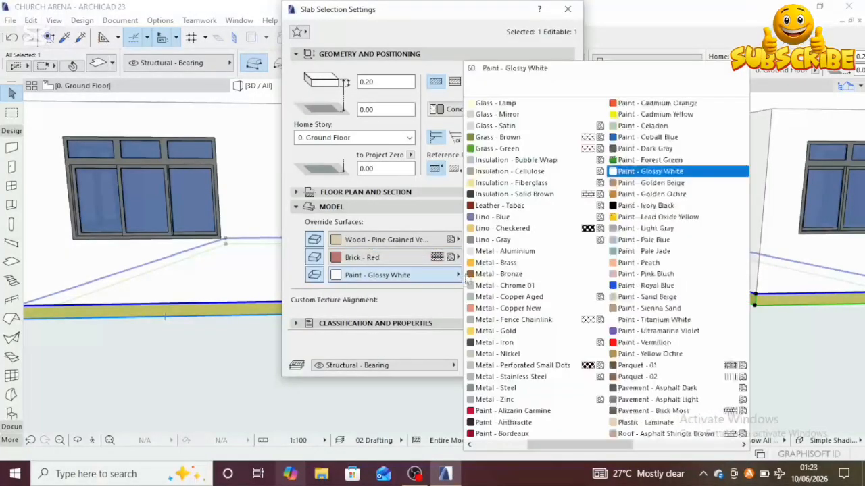
pyautogui.click(628, 207)
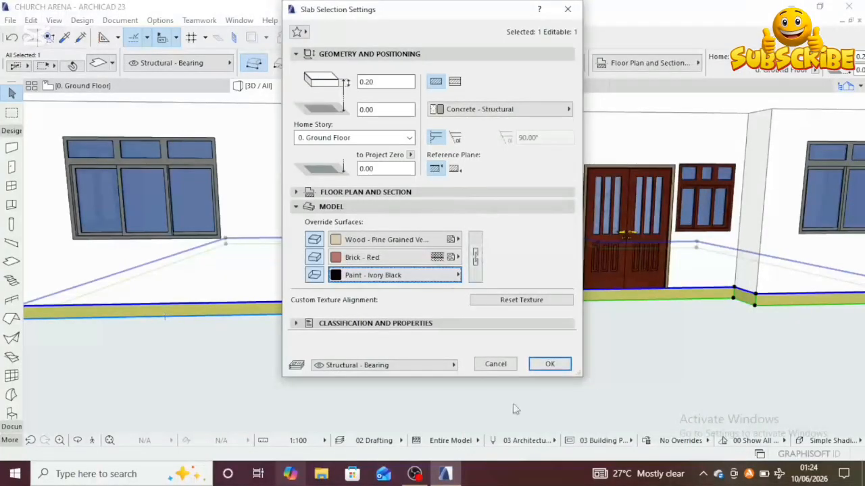
pyautogui.click(550, 364)
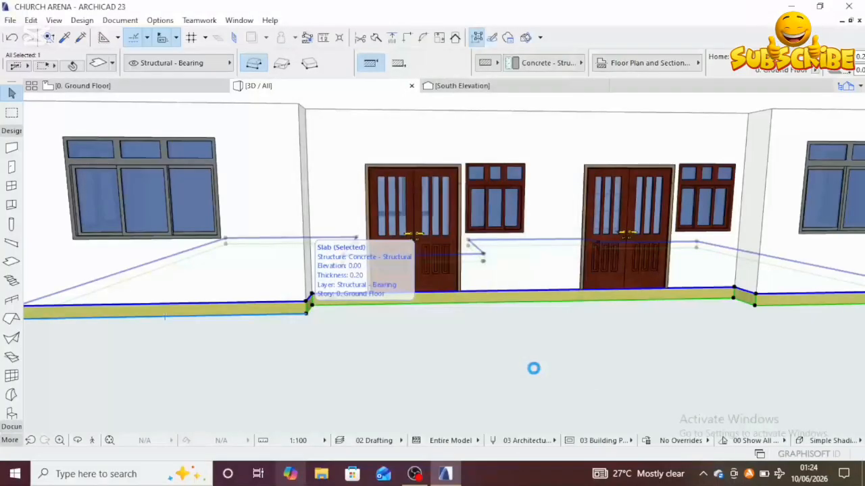
# Step: Orbit and zoom around the building in 3D to inspect the slab's new edge finish along the south facade
pyautogui.scroll(-5, 458, 347)
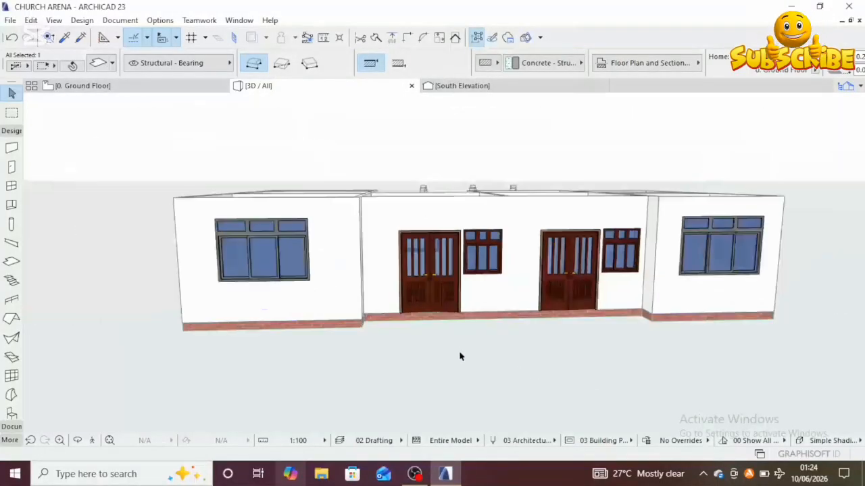
pyautogui.moveTo(455, 361); pyautogui.dragTo(480, 338, button='middle')
pyautogui.click(465, 340)
pyautogui.scroll(5, 379, 324)
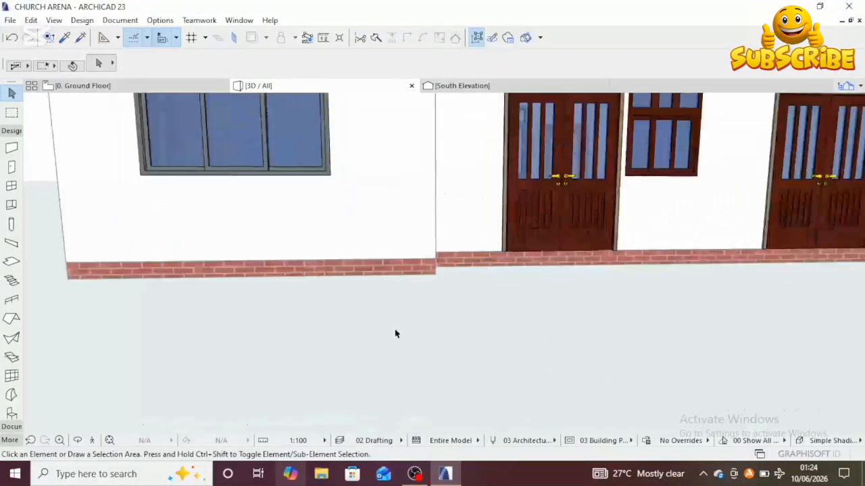
pyautogui.scroll(-4, 393, 331)
pyautogui.moveTo(425, 344); pyautogui.dragTo(358, 310, button='middle')
pyautogui.keyDown('shift'); pyautogui.moveTo(461, 359); pyautogui.dragTo(538, 298, button='middle'); pyautogui.keyUp('shift')
pyautogui.scroll(10, 538, 297)
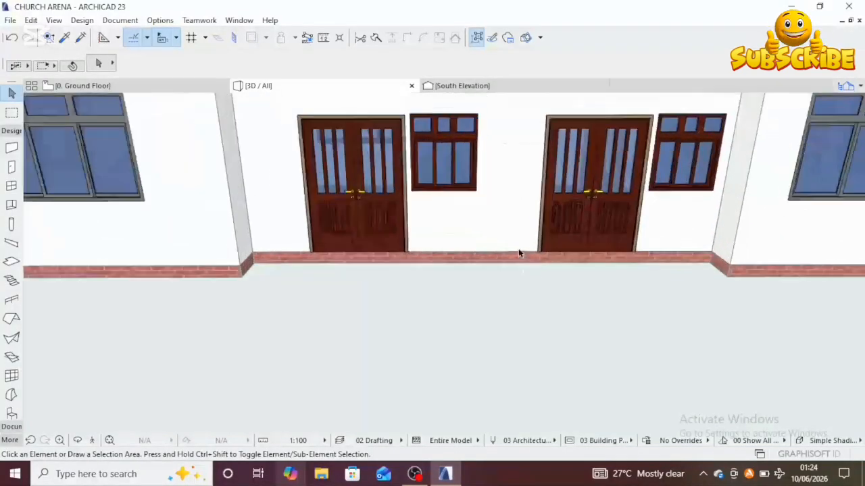
pyautogui.scroll(-6, 513, 257)
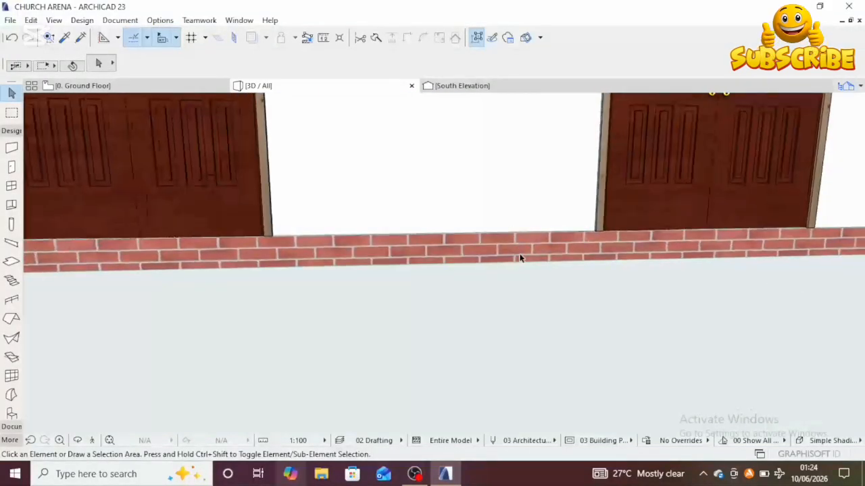
pyautogui.keyDown('shift'); pyautogui.moveTo(503, 255); pyautogui.dragTo(474, 207, button='middle'); pyautogui.keyUp('shift')
pyautogui.keyDown('shift'); pyautogui.moveTo(499, 244); pyautogui.dragTo(508, 297, button='middle'); pyautogui.keyUp('shift')
pyautogui.keyDown('shift'); pyautogui.moveTo(446, 304); pyautogui.dragTo(418, 382, button='middle'); pyautogui.keyUp('shift')
pyautogui.scroll(-6, 422, 378)
pyautogui.keyDown('shift'); pyautogui.moveTo(427, 318); pyautogui.dragTo(464, 326, button='middle'); pyautogui.keyUp('shift')
pyautogui.scroll(6, 440, 332)
pyautogui.scroll(5, 378, 223)
pyautogui.keyDown('shift'); pyautogui.moveTo(374, 222); pyautogui.dragTo(390, 245, button='middle'); pyautogui.keyUp('shift')
pyautogui.scroll(-10, 401, 302)
pyautogui.keyDown('shift'); pyautogui.moveTo(400, 308); pyautogui.dragTo(361, 288, button='middle'); pyautogui.keyUp('shift')
pyautogui.scroll(2, 368, 329)
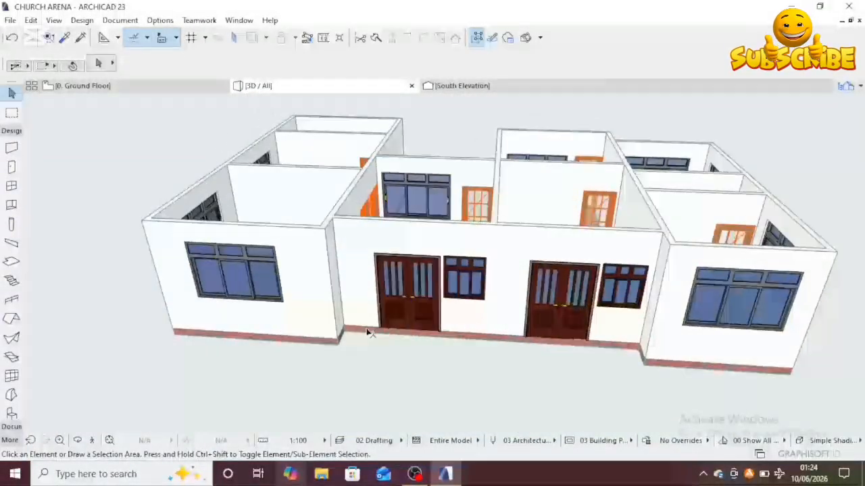
pyautogui.moveTo(369, 333); pyautogui.dragTo(394, 241, button='middle')
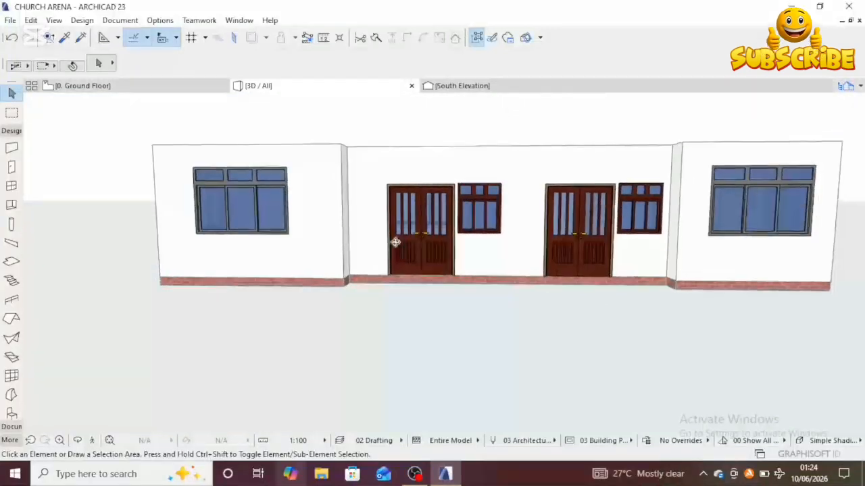
pyautogui.scroll(4, 332, 279)
pyautogui.scroll(-1, 388, 304)
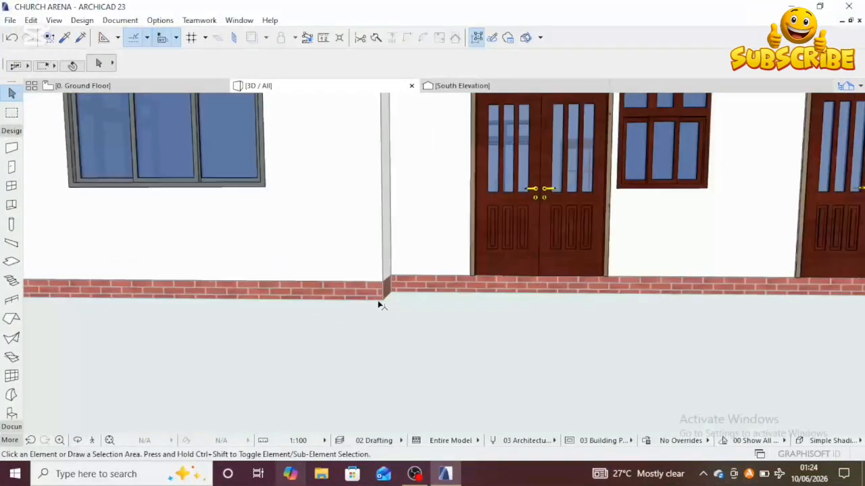
# Step: Select the slab and scroll through its settings in the info box
pyautogui.click(380, 302)
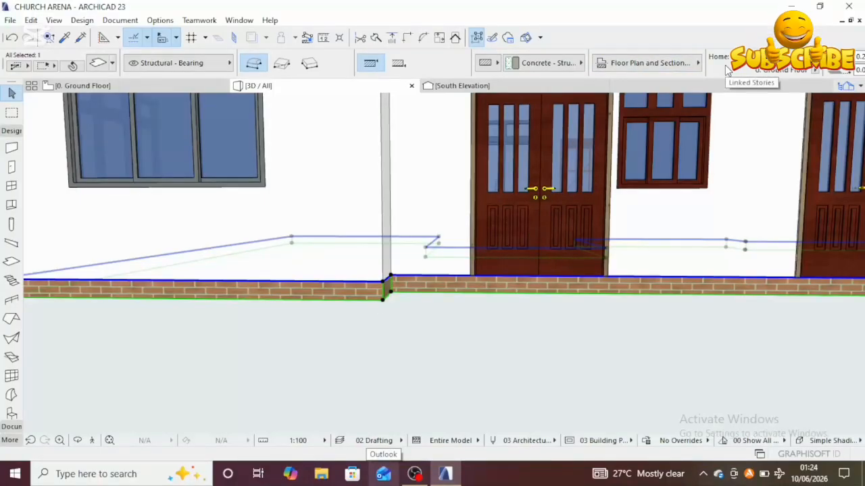
pyautogui.hscroll(5, 726, 70)
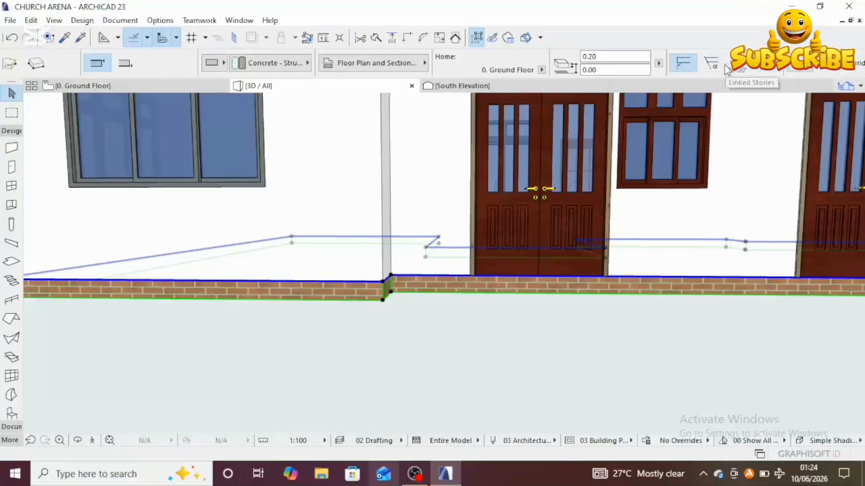
pyautogui.hscroll(6, 739, 72)
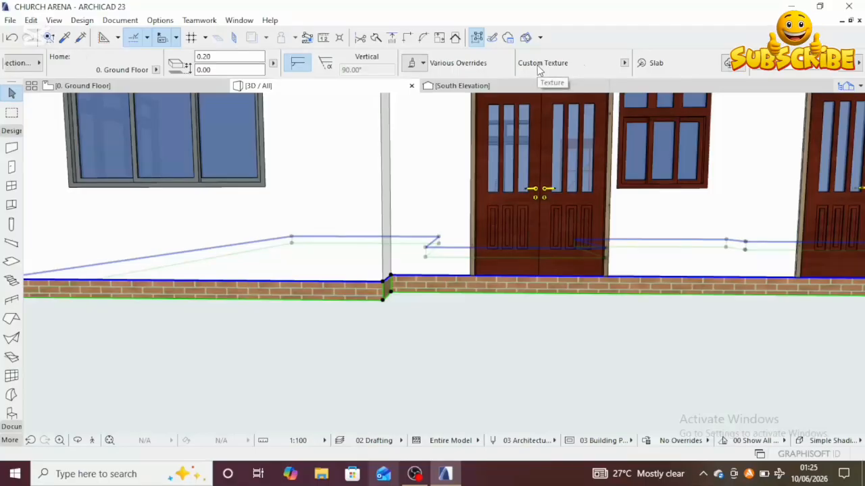
# Step: Review the slab's settings in the info box, then orbit and zoom around the building in 3D to inspect its brick edge
pyautogui.hscroll(-2, 538, 67)
pyautogui.hscroll(-7, 538, 67)
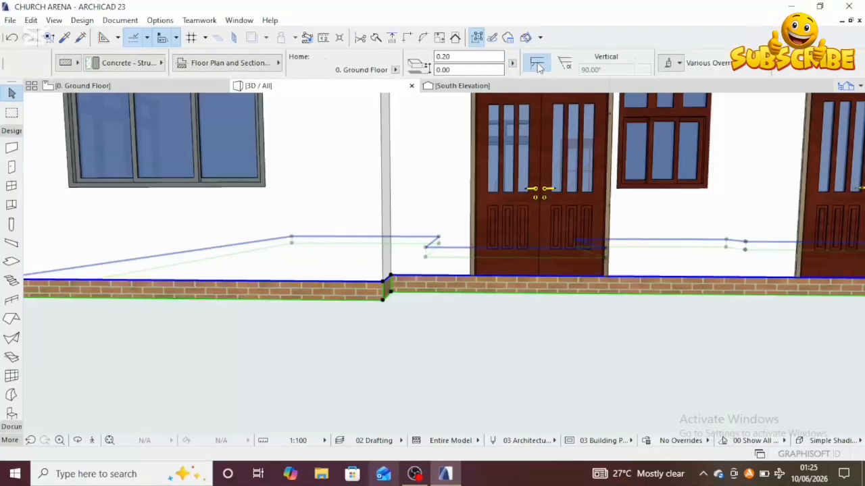
pyautogui.hscroll(-1, 538, 66)
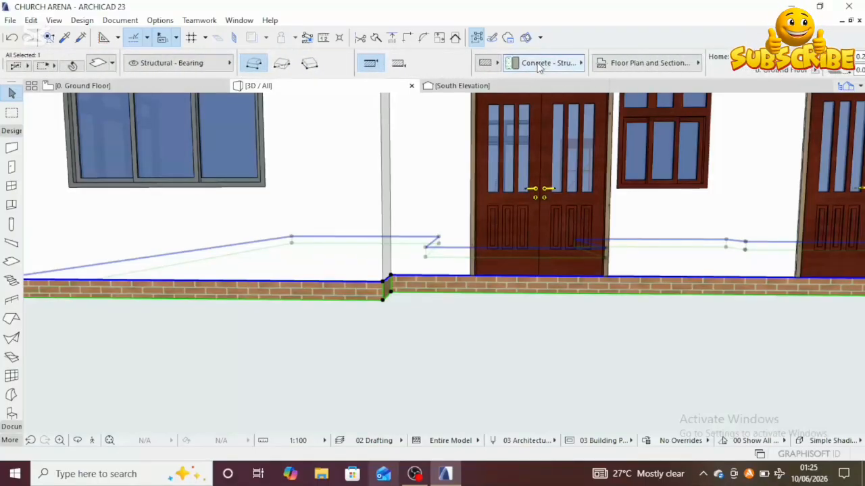
pyautogui.hscroll(2, 539, 65)
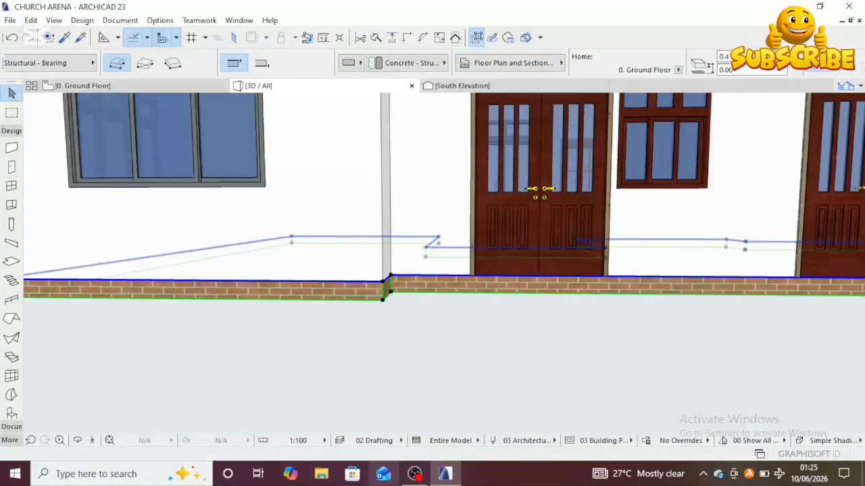
pyautogui.scroll(-5, 473, 337)
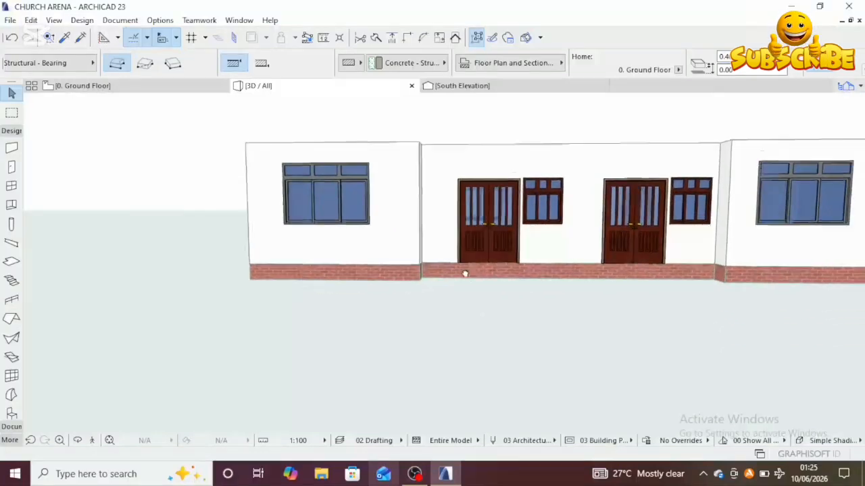
pyautogui.click(427, 281)
pyautogui.scroll(-5, 416, 281)
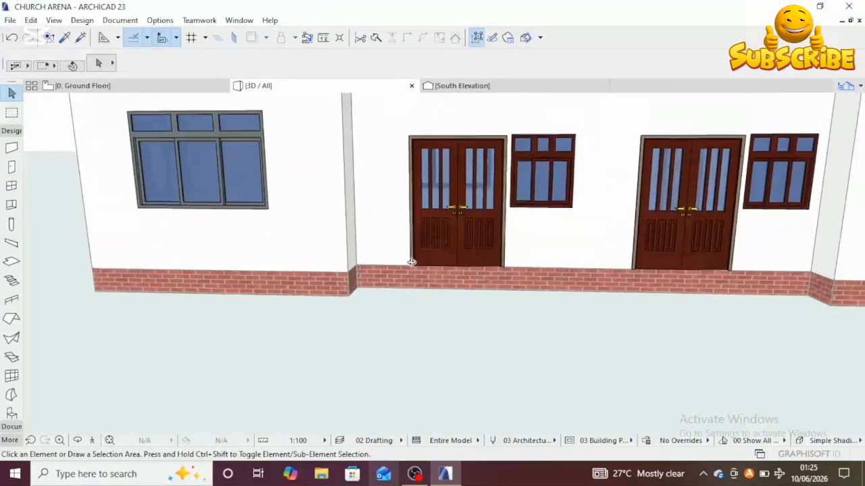
pyautogui.moveTo(411, 262)
pyautogui.mouseDown(button='middle')
pyautogui.moveTo(421, 275)
pyautogui.moveTo(413, 272)
pyautogui.mouseUp(button='middle')
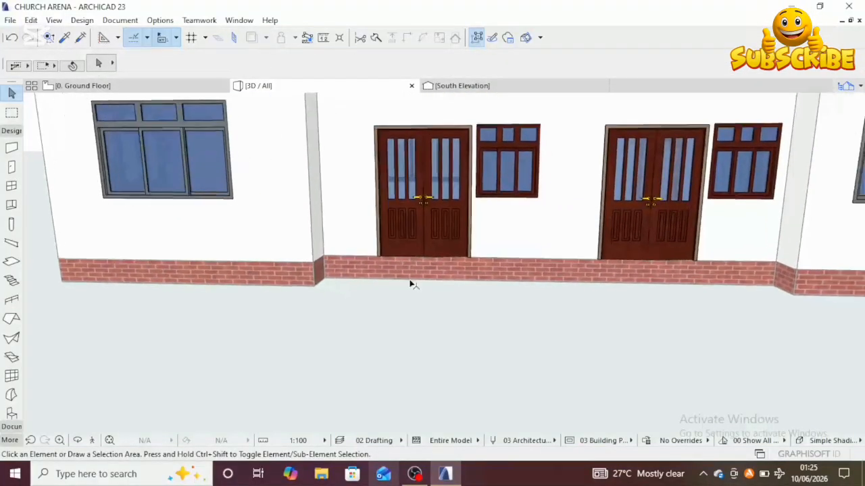
pyautogui.click(77, 440)
pyautogui.moveTo(452, 299); pyautogui.dragTo(446, 272)
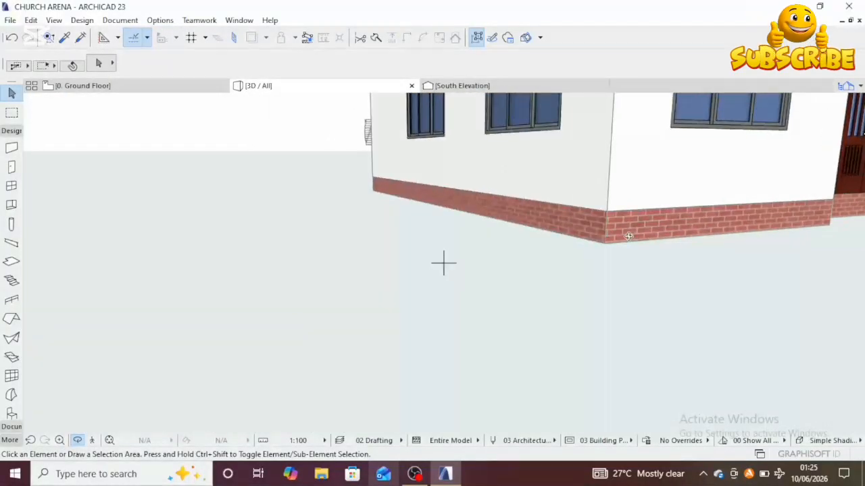
pyautogui.moveTo(623, 241); pyautogui.dragTo(442, 278, button='middle')
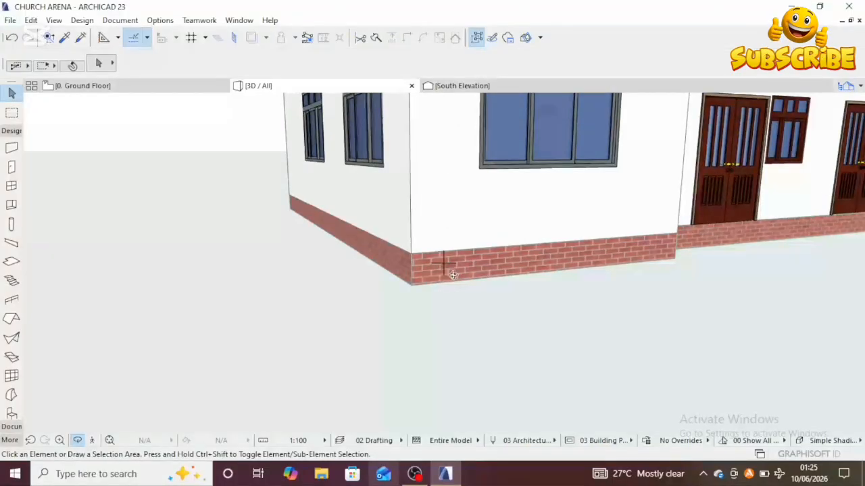
pyautogui.keyDown('shift'); pyautogui.moveTo(512, 288); pyautogui.dragTo(268, 288, button='middle'); pyautogui.keyUp('shift')
pyautogui.scroll(-3, 513, 325)
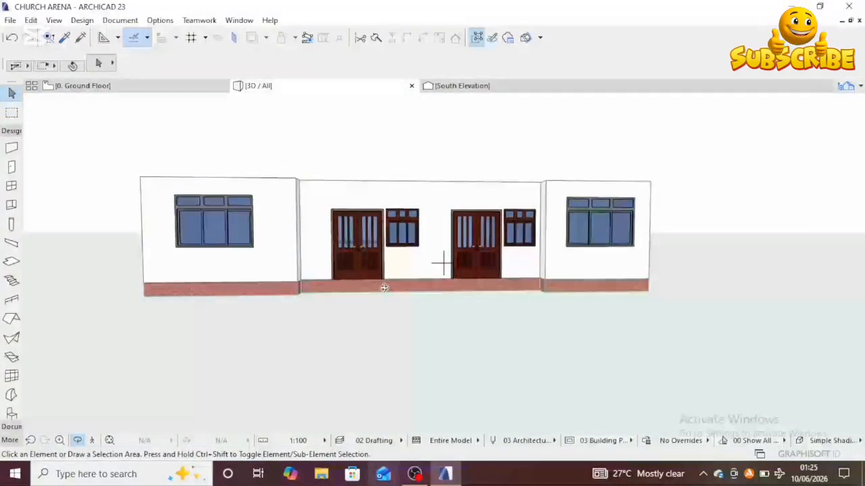
pyautogui.scroll(2, 384, 293)
pyautogui.keyDown('shift'); pyautogui.moveTo(385, 293); pyautogui.dragTo(378, 374, button='middle'); pyautogui.keyUp('shift')
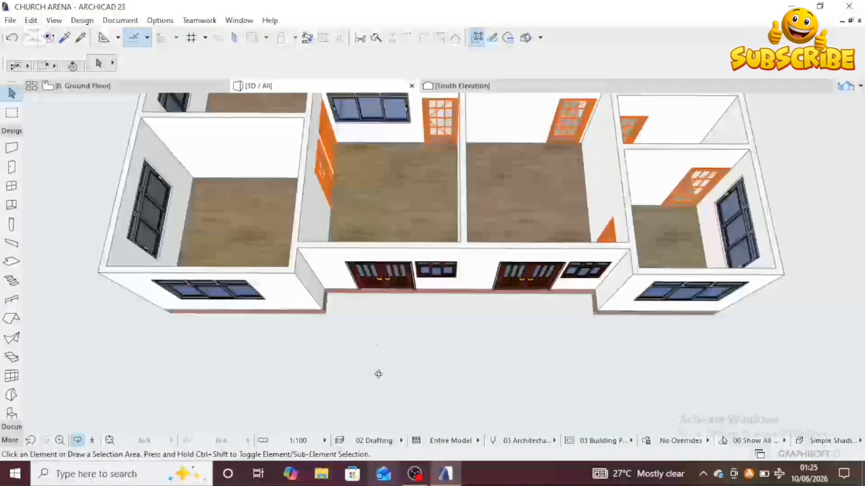
pyautogui.scroll(2, 384, 245)
pyautogui.keyDown('shift'); pyautogui.moveTo(385, 245); pyautogui.dragTo(450, 294, button='middle'); pyautogui.keyUp('shift')
# Step: Switch to the ground floor plan and examine the slab's outline against the surrounding walls
pyautogui.click(174, 91)
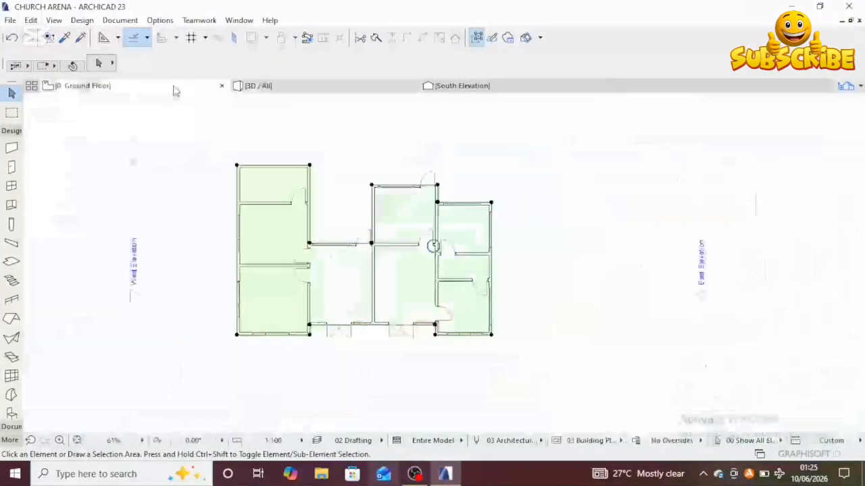
pyautogui.click(438, 275)
pyautogui.scroll(4, 440, 275)
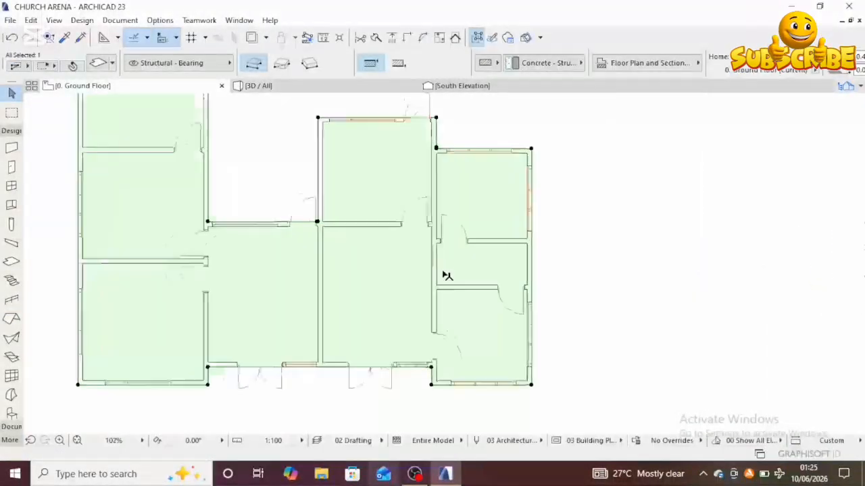
pyautogui.moveTo(443, 274); pyautogui.dragTo(515, 276, button='middle')
pyautogui.scroll(-4, 553, 244)
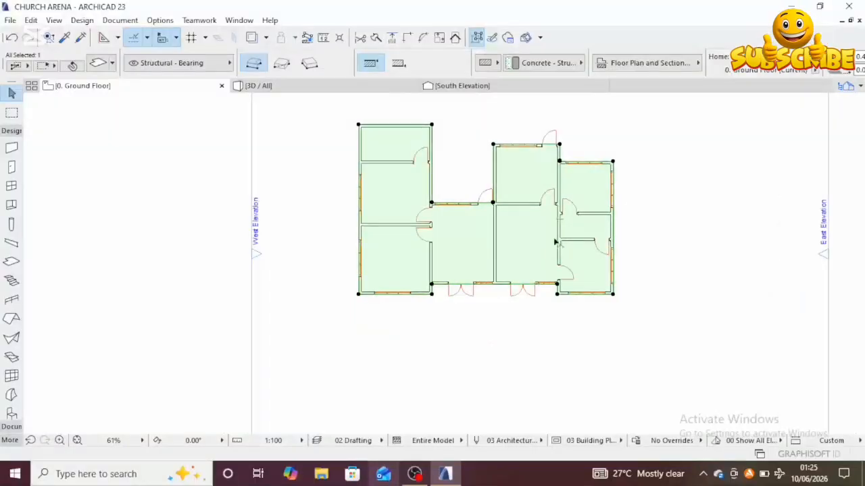
pyautogui.moveTo(530, 208); pyautogui.dragTo(426, 250, button='middle')
pyautogui.scroll(3, 475, 208)
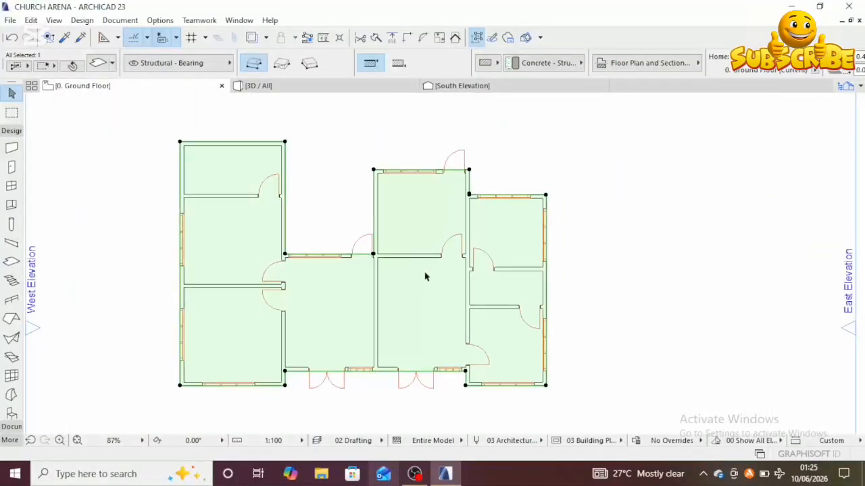
pyautogui.scroll(2, 428, 274)
pyautogui.moveTo(428, 270); pyautogui.dragTo(437, 266, button='middle')
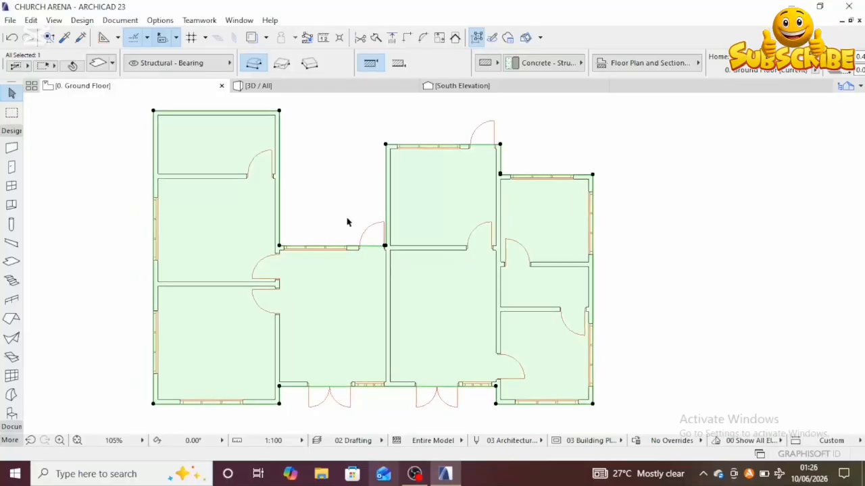
pyautogui.moveTo(413, 226); pyautogui.dragTo(405, 246, button='middle')
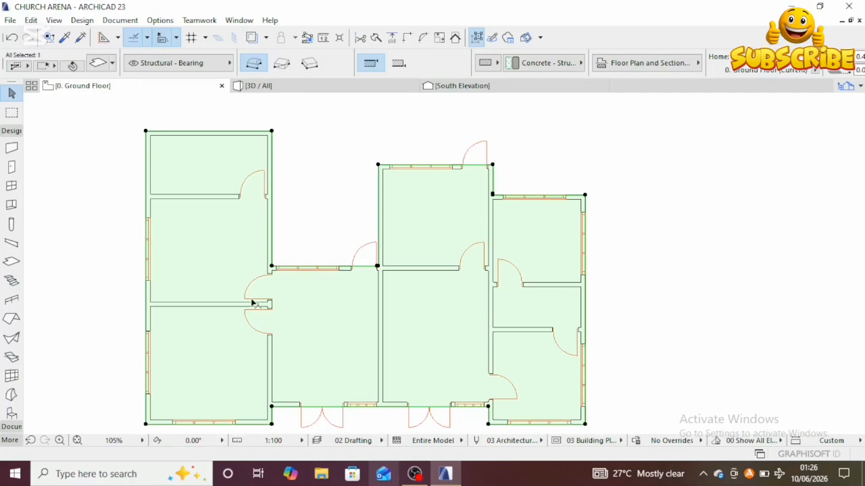
pyautogui.press('Escape')
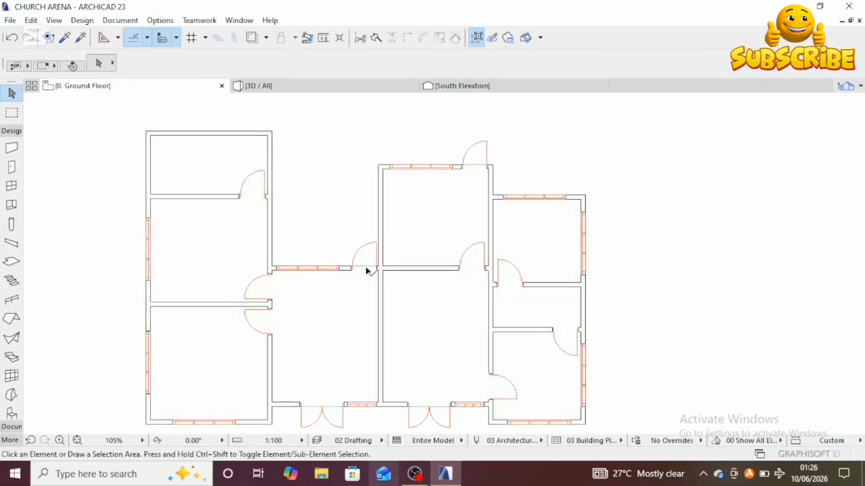
pyautogui.click(365, 267)
pyautogui.press('Escape')
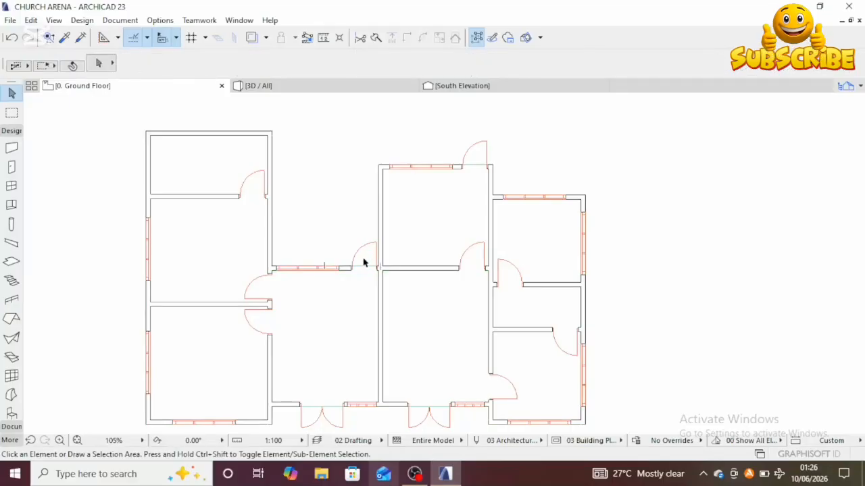
pyautogui.scroll(-2, 375, 267)
pyautogui.moveTo(379, 268); pyautogui.dragTo(390, 240, button='middle')
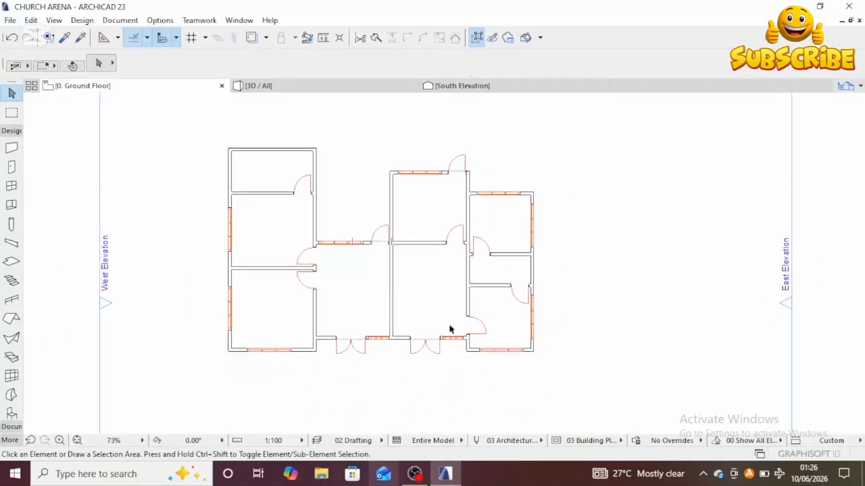
pyautogui.click(420, 340)
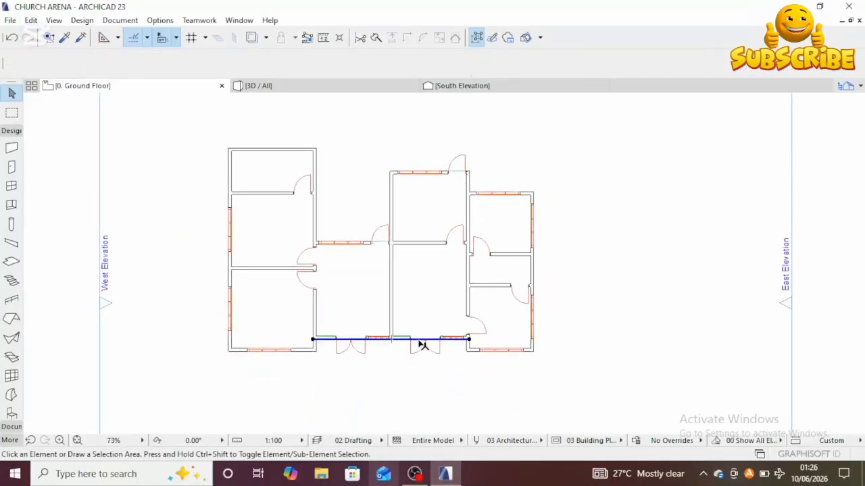
pyautogui.press('Escape')
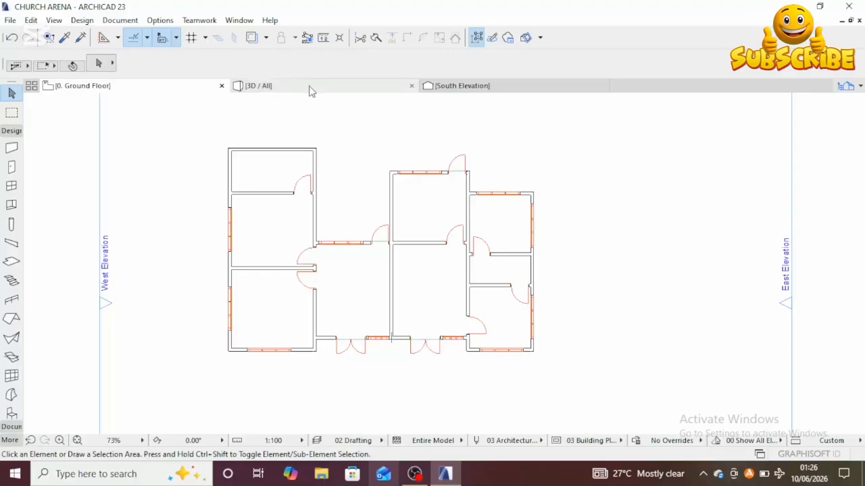
# Step: Select the slab and subtract a rectangular hole about 3.91 by 3.60 m over the upper middle room
pyautogui.moveTo(309, 87)
pyautogui.click(574, 166)
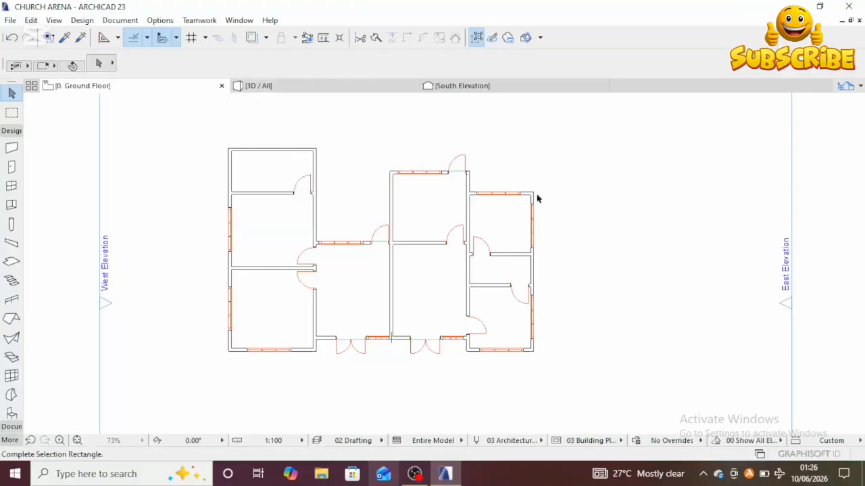
pyautogui.click(512, 220)
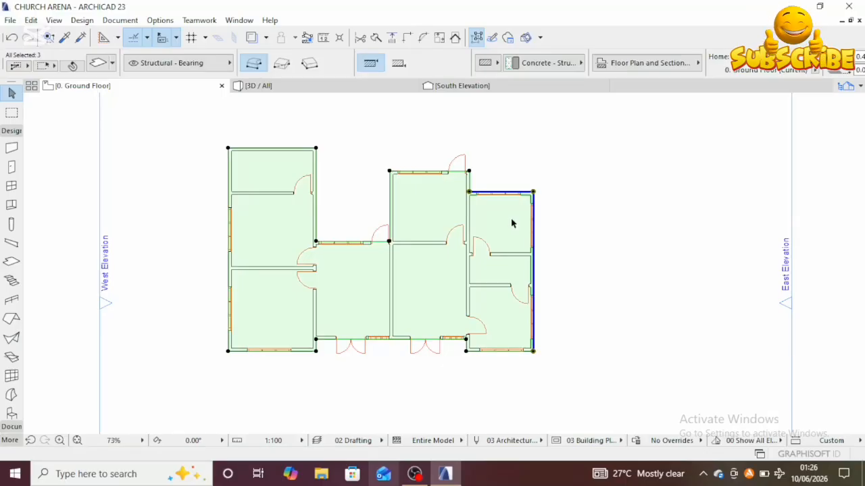
pyautogui.keyDown('shift'); pyautogui.click(523, 194); pyautogui.keyUp('shift')
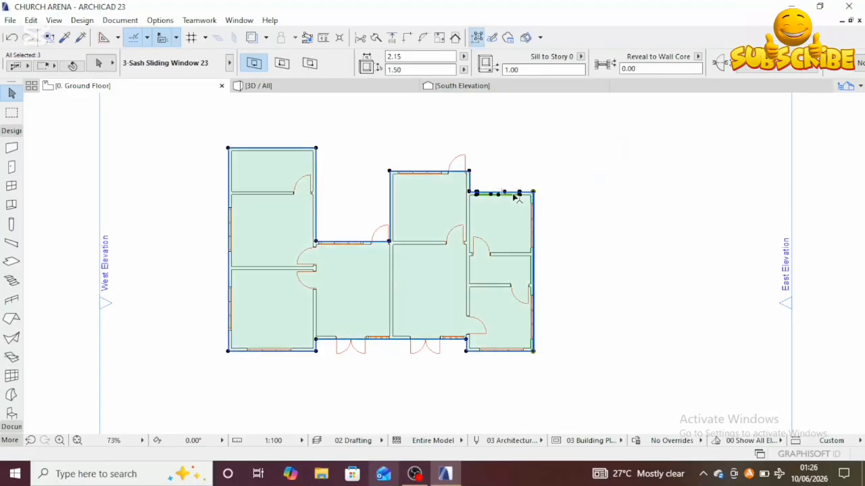
pyautogui.keyDown('shift'); pyautogui.click(521, 197); pyautogui.keyUp('shift')
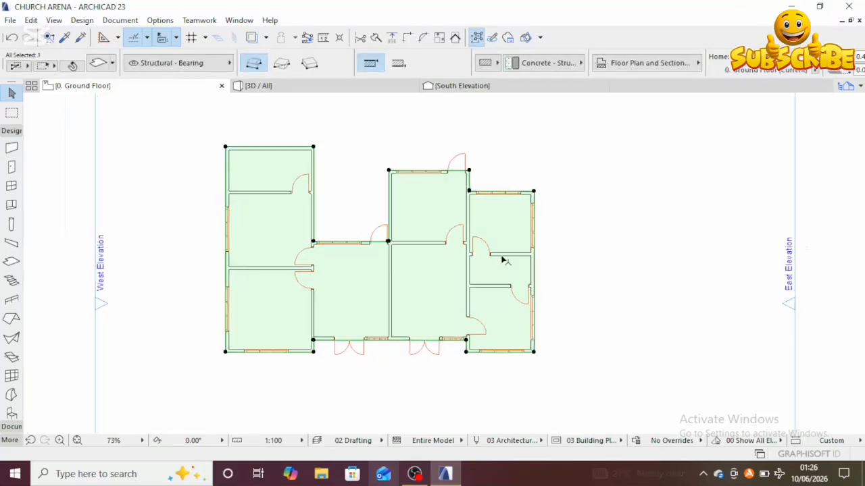
pyautogui.scroll(2, 502, 260)
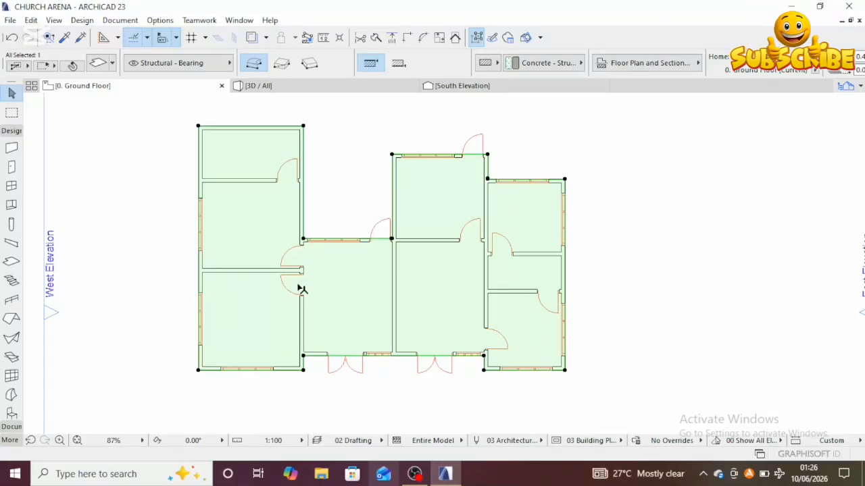
pyautogui.moveTo(443, 289); pyautogui.dragTo(435, 319, button='middle')
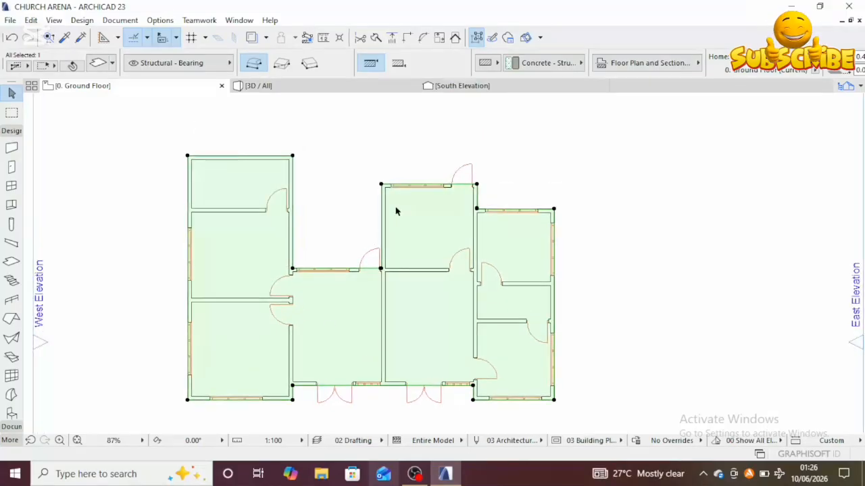
pyautogui.scroll(6, 416, 186)
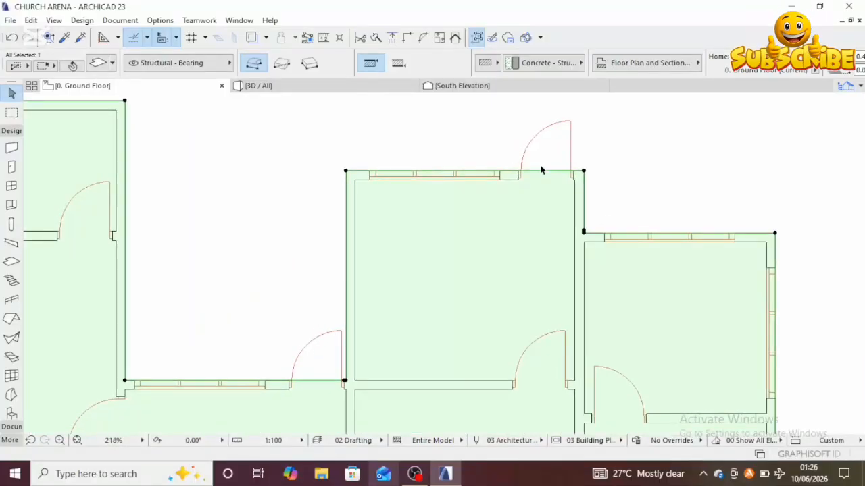
pyautogui.click(540, 175)
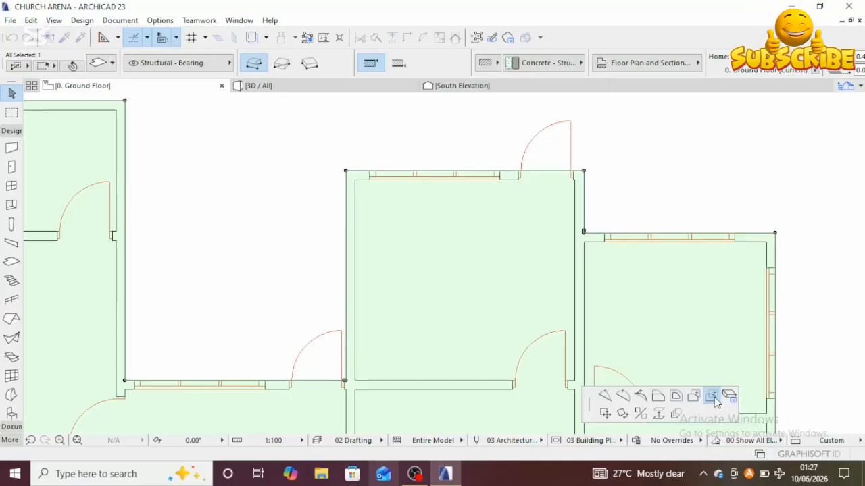
pyautogui.click(346, 172)
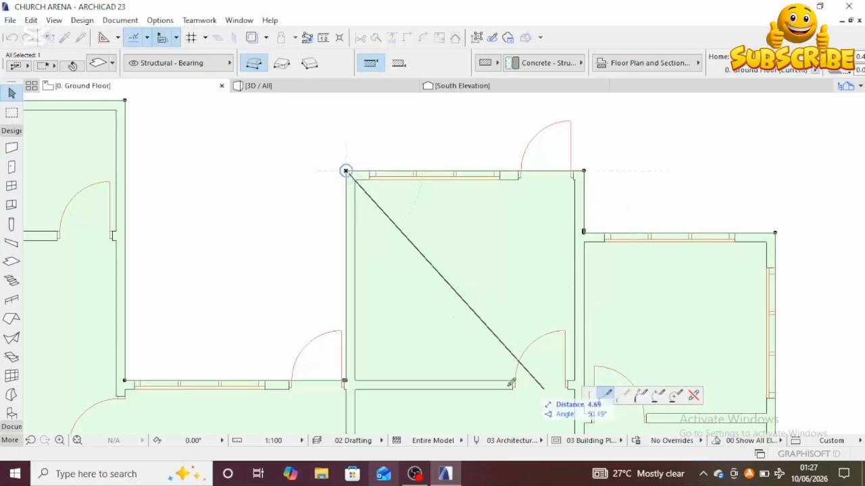
pyautogui.click(284, 64)
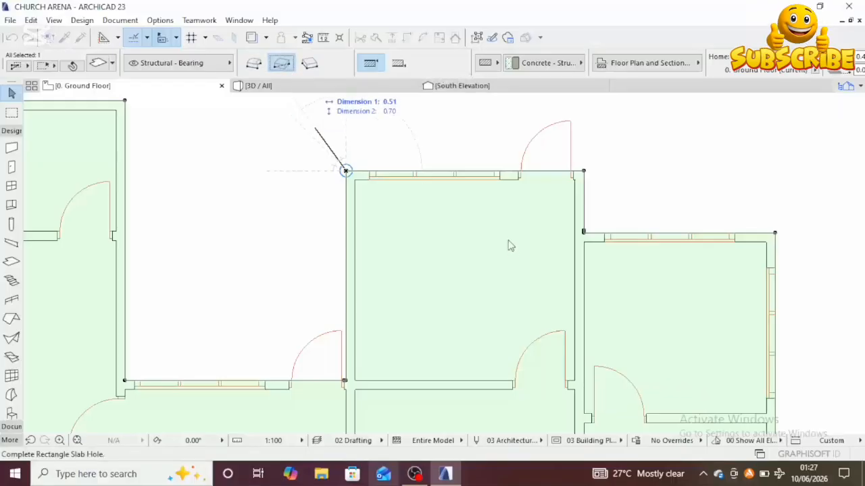
pyautogui.moveTo(575, 365); pyautogui.dragTo(511, 254, button='middle')
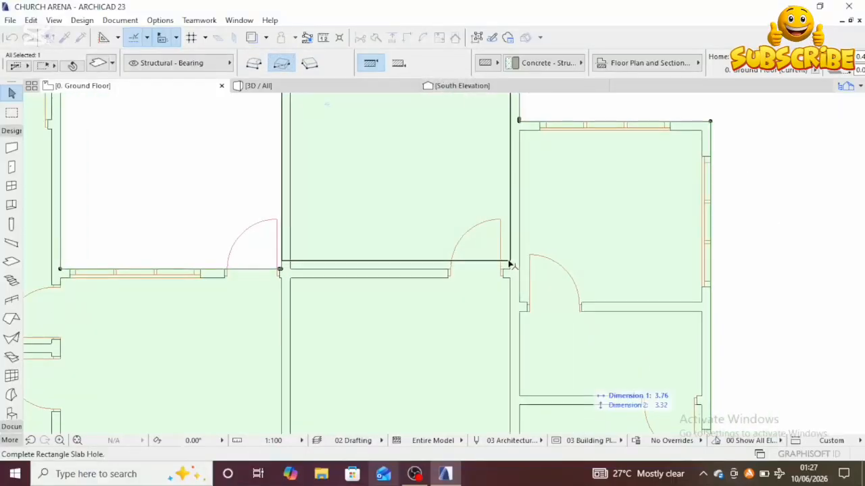
pyautogui.scroll(2, 510, 265)
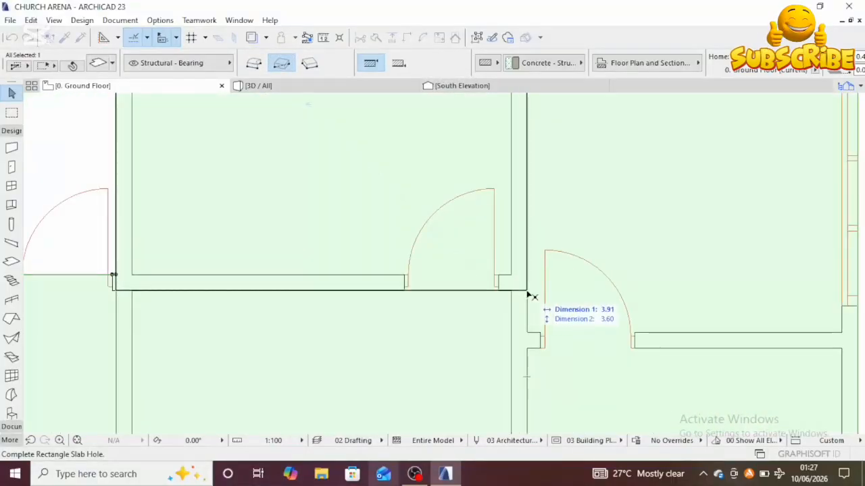
pyautogui.click(529, 293)
pyautogui.scroll(-4, 530, 293)
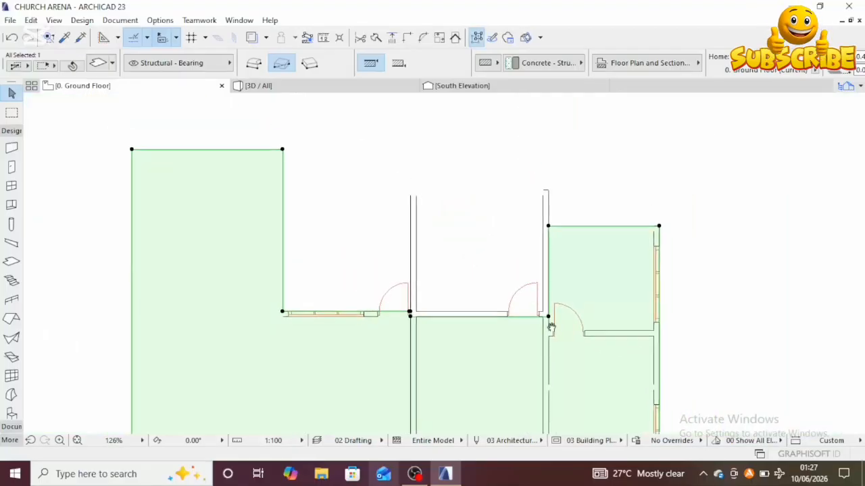
pyautogui.moveTo(455, 256); pyautogui.dragTo(425, 250, button='middle')
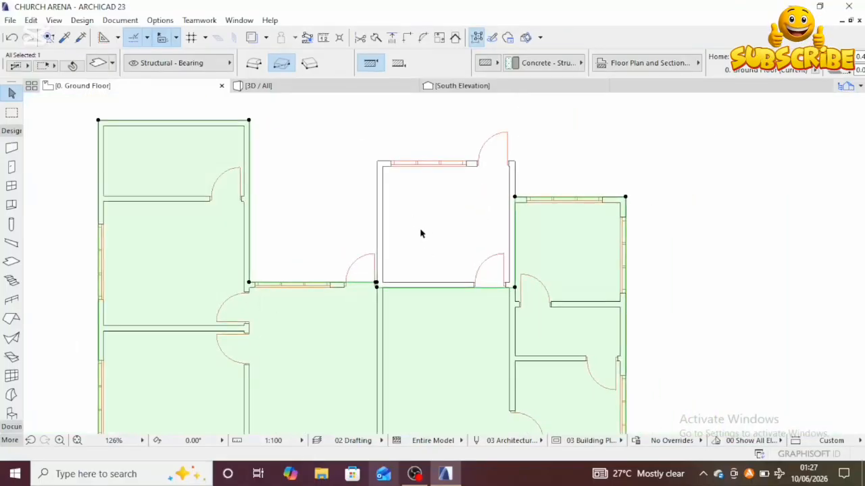
# Step: Inspect the slab with its new opening in the 3D view by orbiting and zooming around the building
pyautogui.scroll(-1, 439, 230)
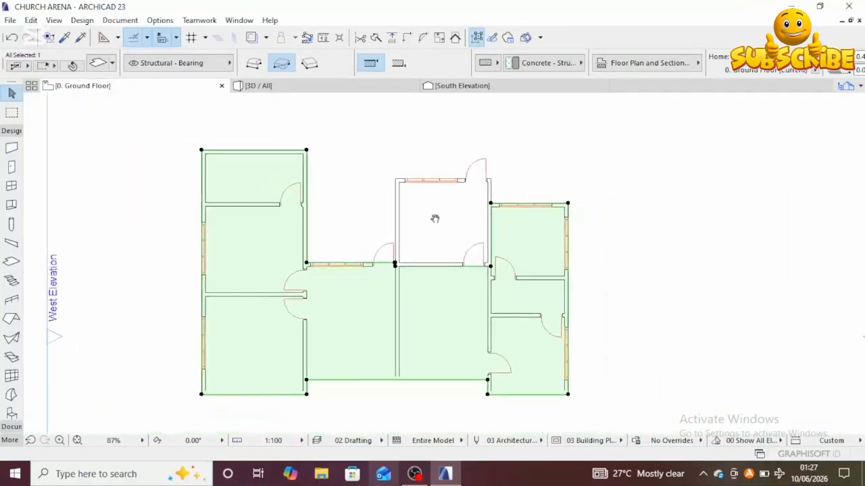
pyautogui.click(287, 90)
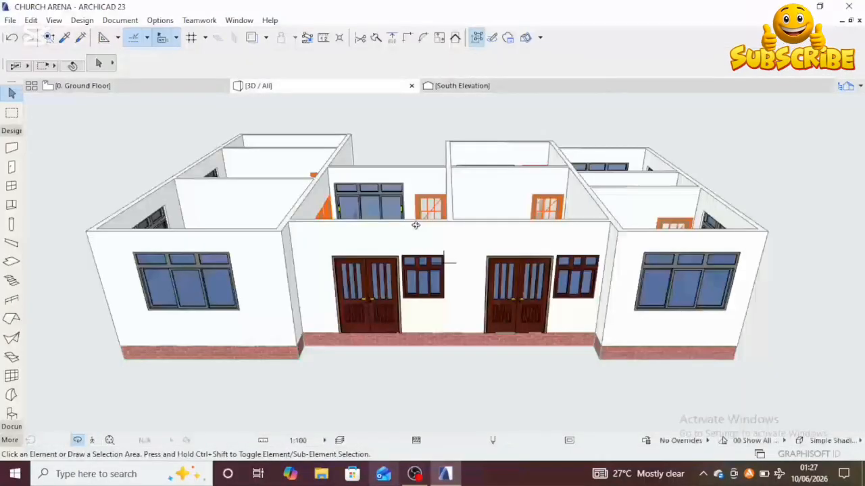
pyautogui.scroll(-2, 446, 253)
pyautogui.keyDown('shift'); pyautogui.moveTo(477, 268); pyautogui.dragTo(443, 258, button='middle'); pyautogui.keyUp('shift')
pyautogui.scroll(6, 442, 257)
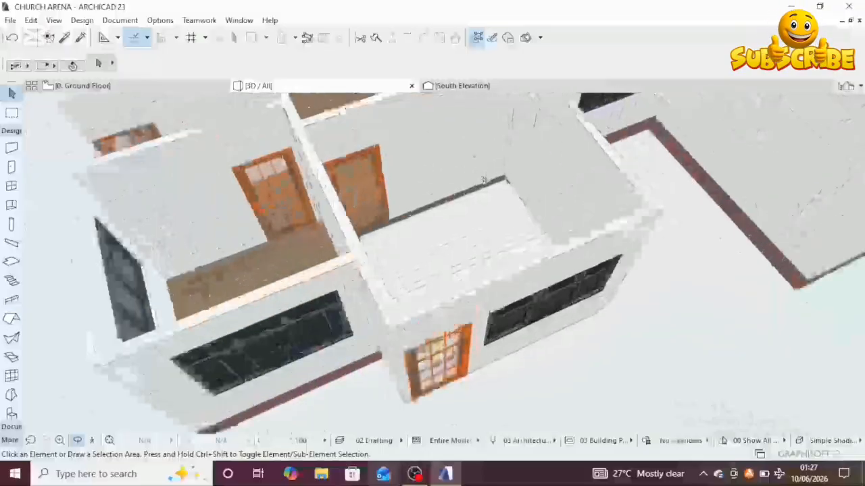
pyautogui.scroll(6, 448, 255)
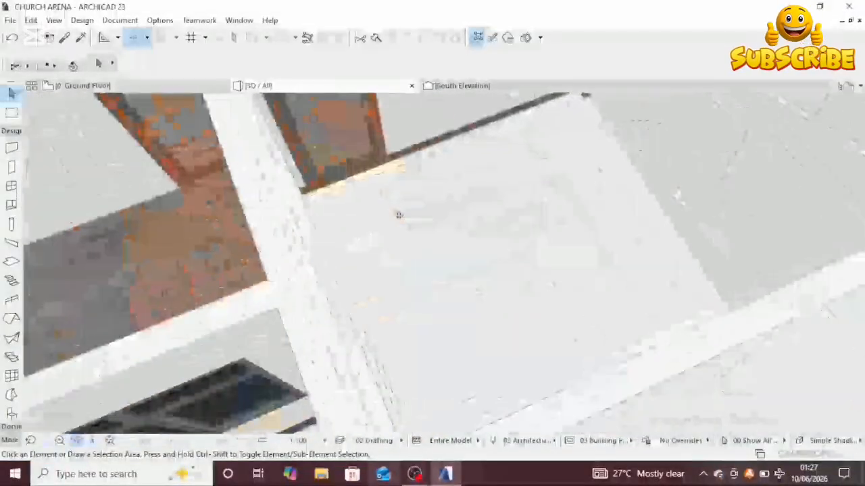
pyautogui.scroll(-6, 399, 215)
pyautogui.keyDown('shift'); pyautogui.moveTo(405, 282); pyautogui.dragTo(340, 227, button='middle'); pyautogui.keyUp('shift')
pyautogui.keyDown('shift'); pyautogui.moveTo(340, 228); pyautogui.dragTo(329, 255); pyautogui.keyUp('shift')
pyautogui.keyDown('shift'); pyautogui.moveTo(328, 254); pyautogui.dragTo(325, 254, button='middle'); pyautogui.keyUp('shift')
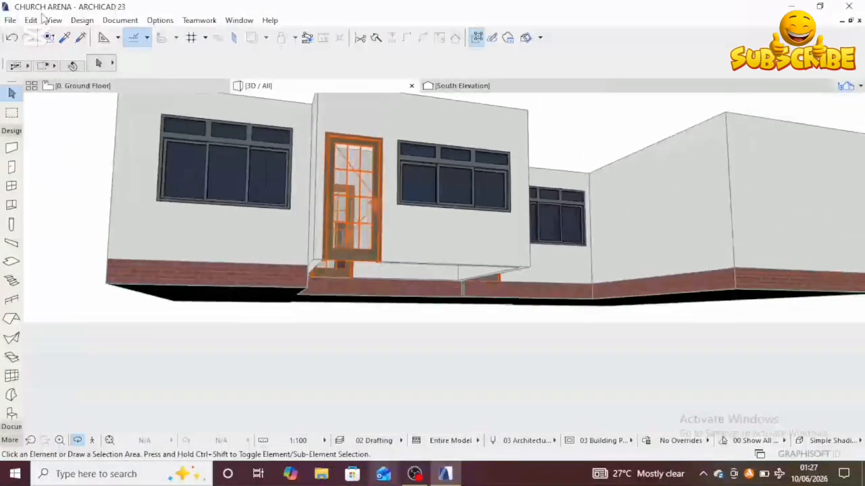
# Step: Return to the ground floor plan and examine the slab's outline and opening over the rooms
pyautogui.click(160, 88)
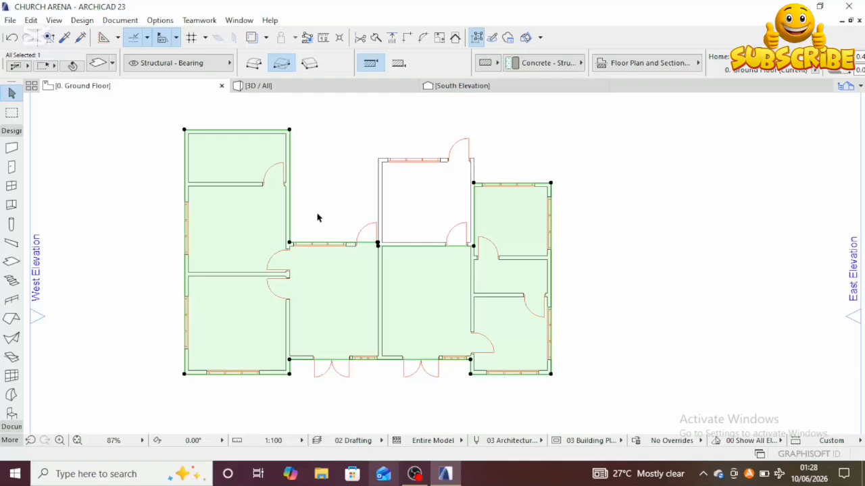
pyautogui.scroll(3, 407, 257)
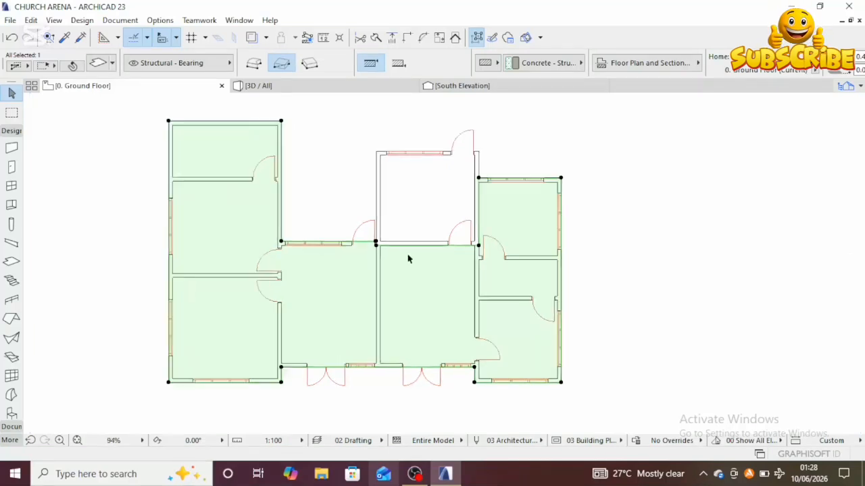
pyautogui.moveTo(401, 262); pyautogui.dragTo(362, 270, button='middle')
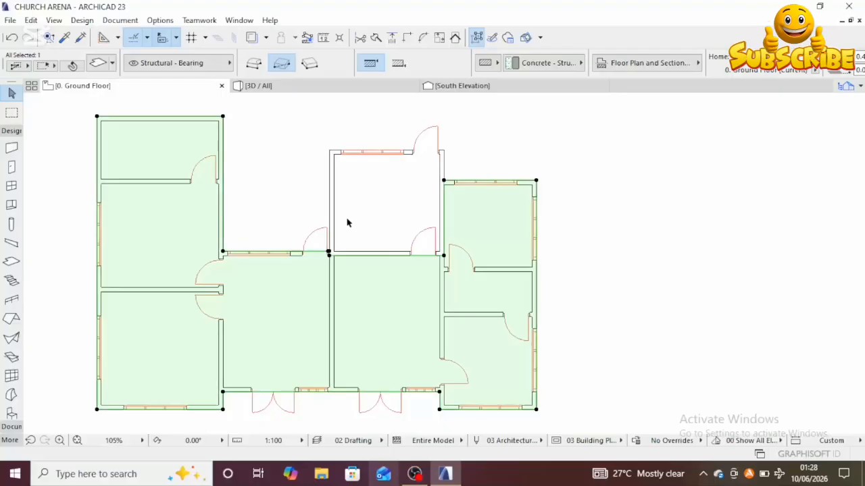
pyautogui.scroll(-3, 347, 266)
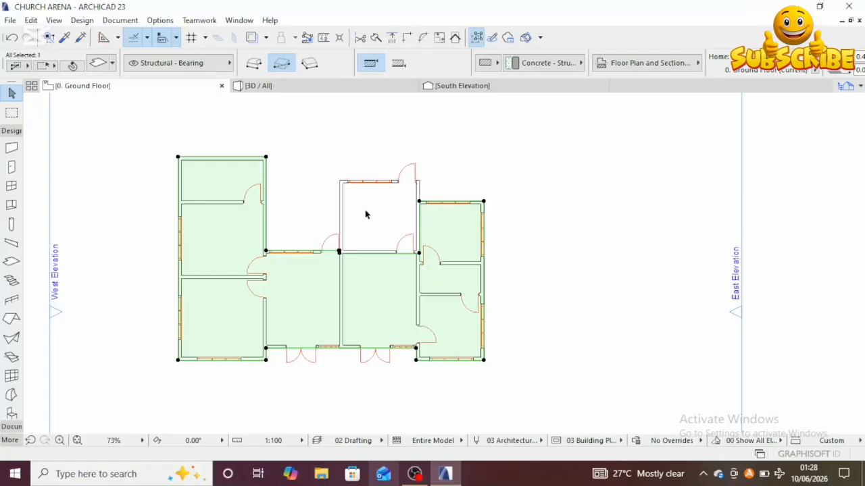
pyautogui.moveTo(360, 219); pyautogui.dragTo(338, 229, button='middle')
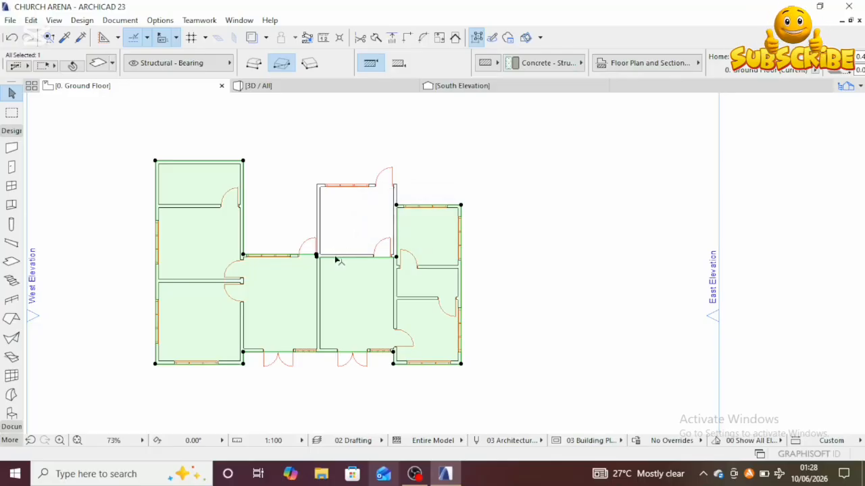
# Step: Deselect the slab and start picking up the settings of an existing wall with the eyedropper
pyautogui.click(65, 37)
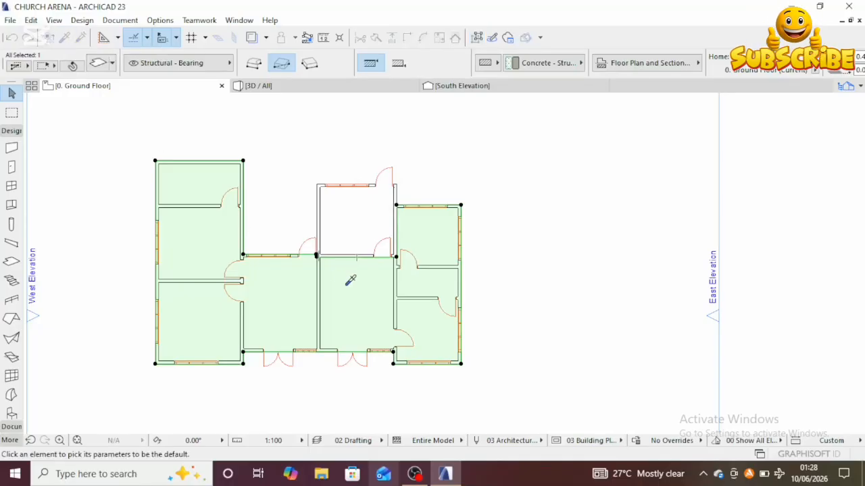
pyautogui.press('Escape')
pyautogui.click(292, 269)
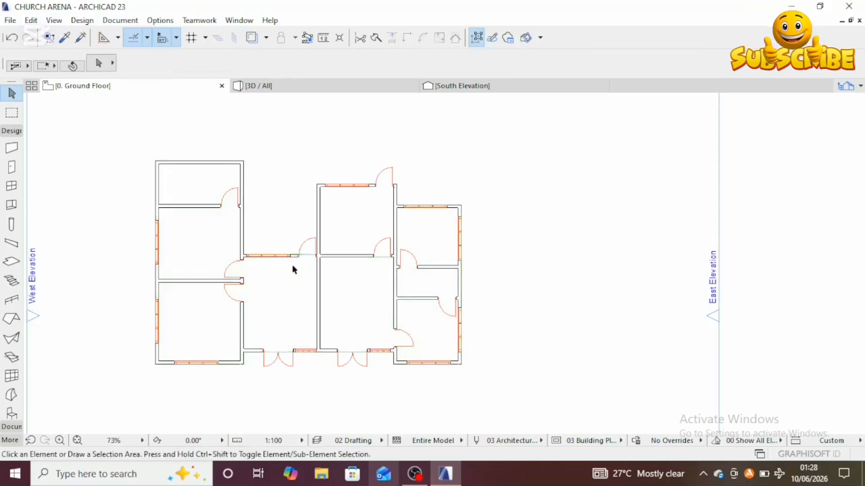
pyautogui.click(67, 39)
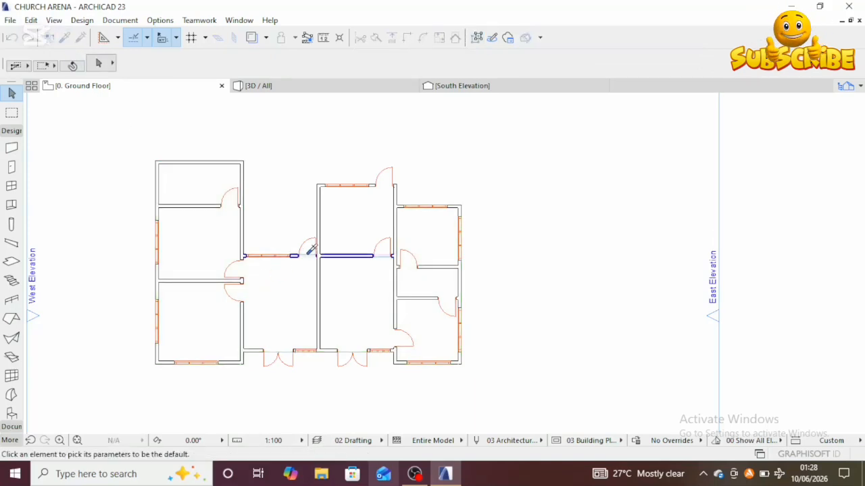
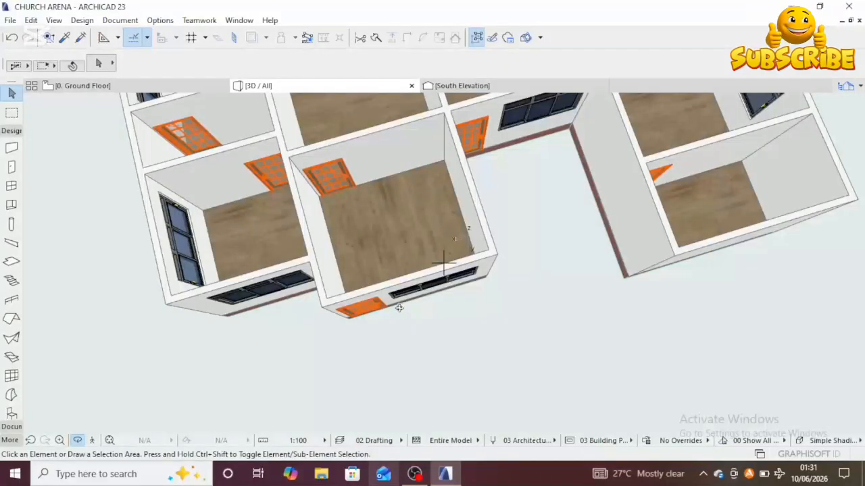
# Step: Select the small entrance slab in front of the door and set its top surface to Stucco - Yellow Rough
pyautogui.moveTo(363, 316); pyautogui.dragTo(372, 330)
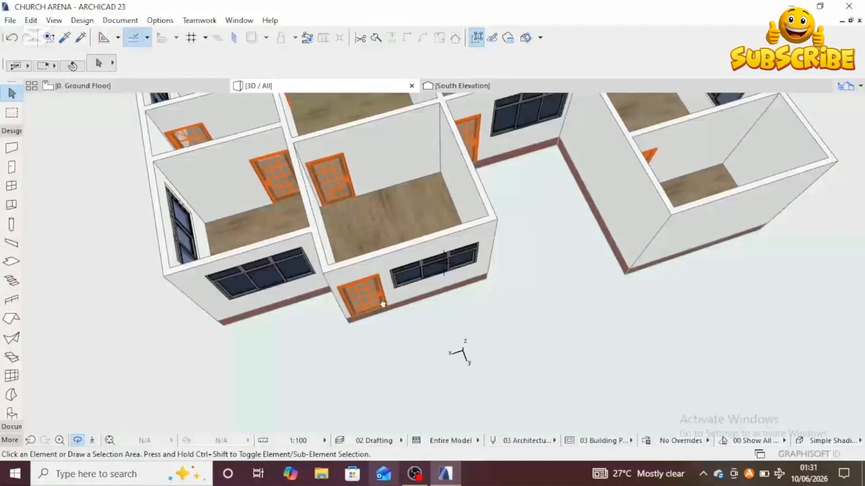
pyautogui.moveTo(383, 305); pyautogui.dragTo(386, 277, button='middle')
pyautogui.moveTo(381, 281); pyautogui.dragTo(430, 243)
pyautogui.press('Escape')
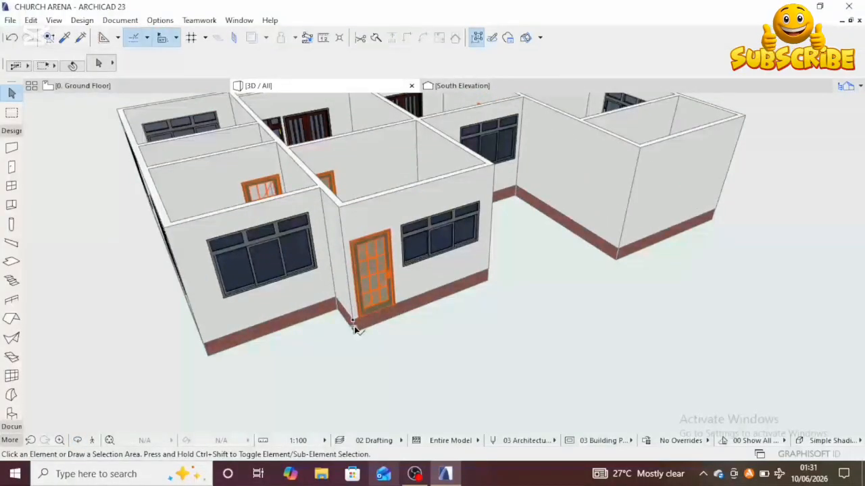
pyautogui.click(355, 328)
pyautogui.scroll(-2, 359, 336)
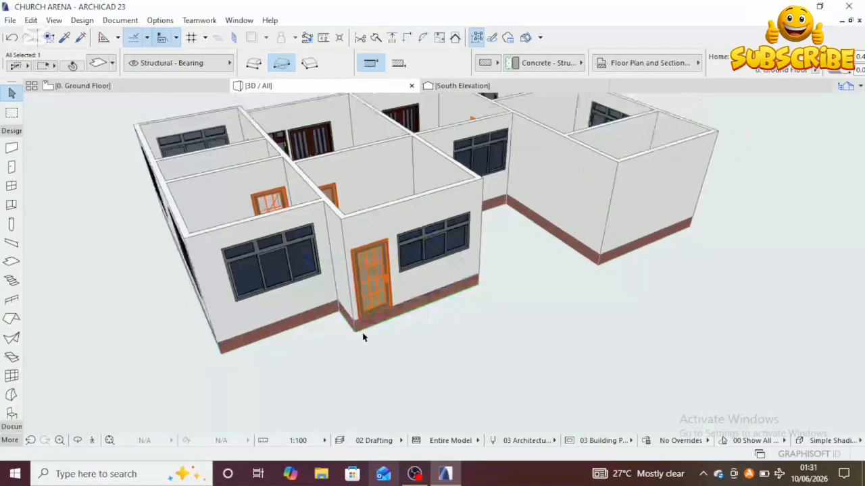
pyautogui.moveTo(361, 340); pyautogui.dragTo(298, 374, button='middle')
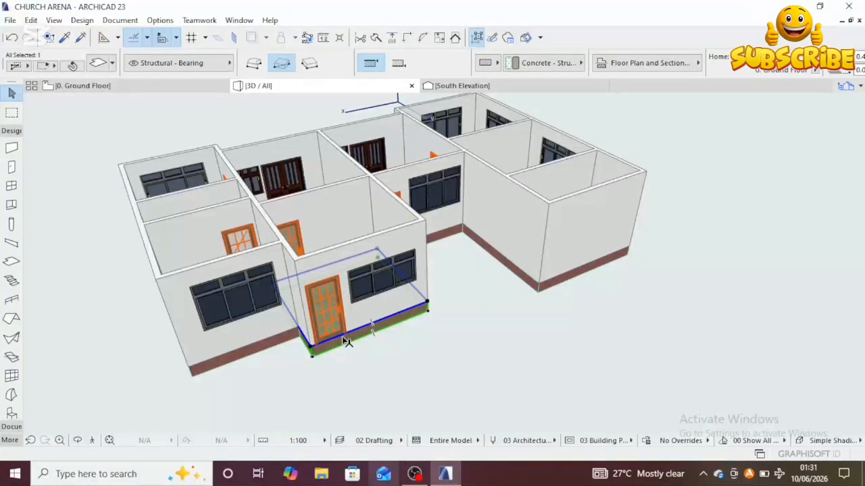
pyautogui.scroll(2, 345, 341)
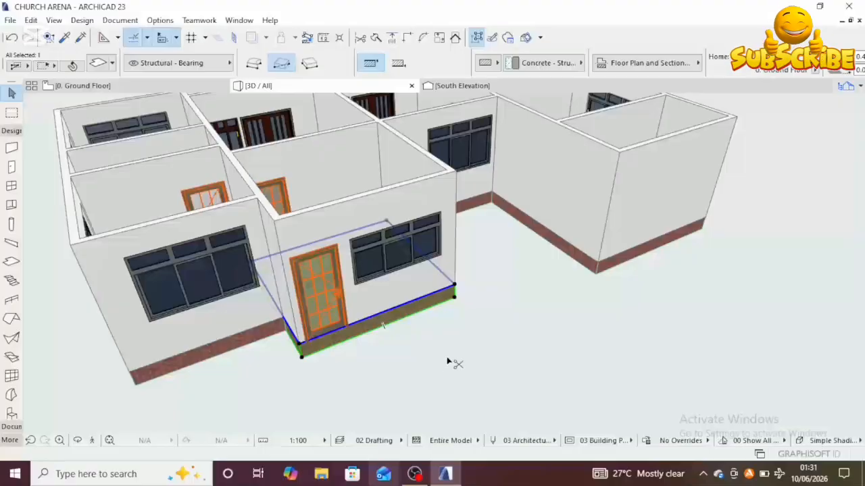
pyautogui.hotkey('ctrl', 't')
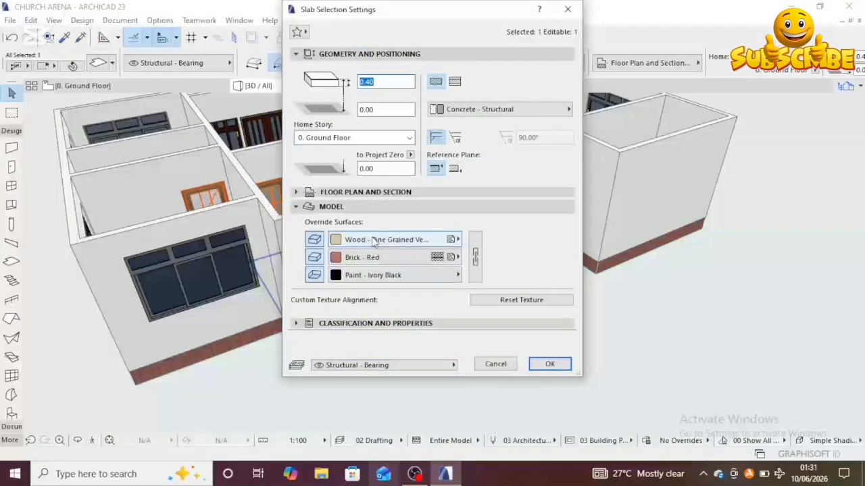
pyautogui.click(452, 240)
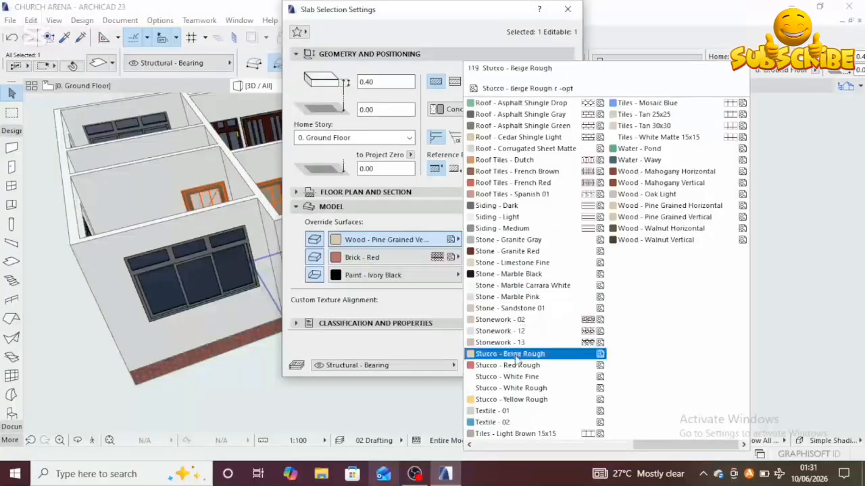
pyautogui.click(504, 400)
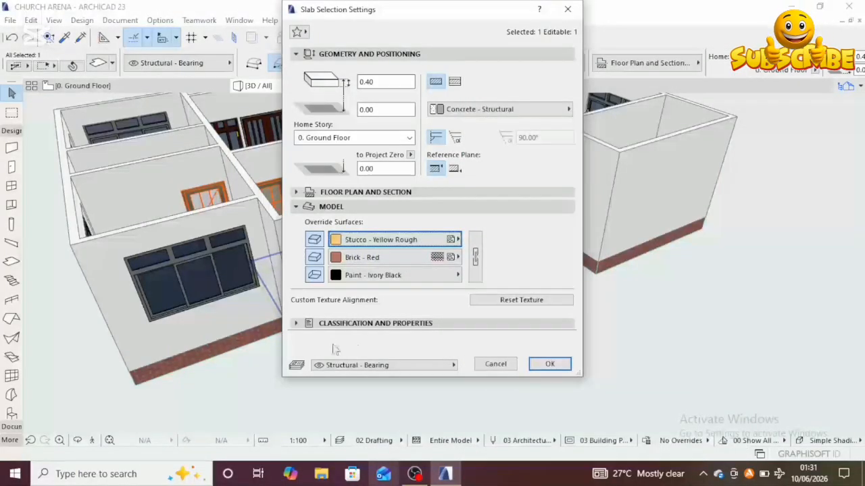
# Step: Set the entrance slab's side surface to Leather - Tabac and bottom surface to Concrete - 10, then confirm
pyautogui.click(460, 257)
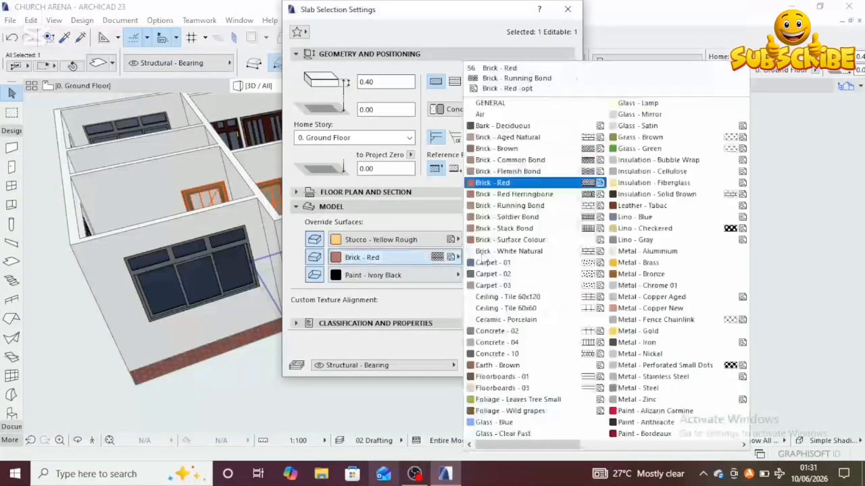
pyautogui.click(651, 211)
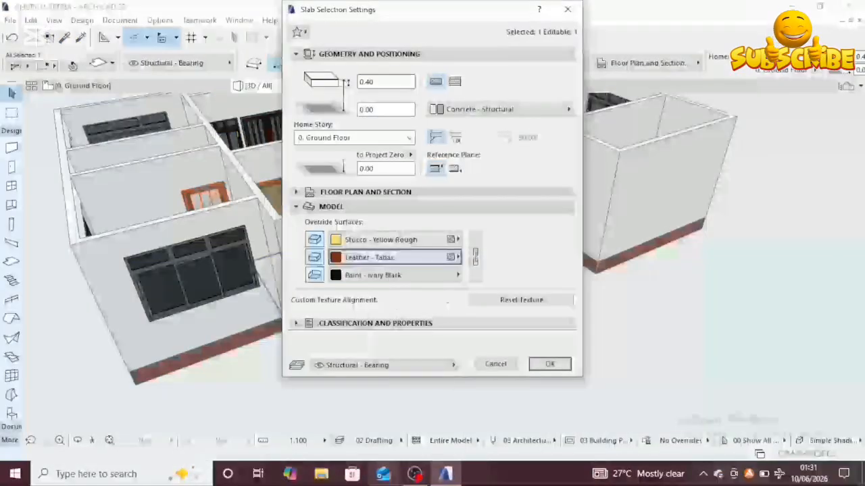
pyautogui.click(458, 275)
pyautogui.scroll(5, 651, 344)
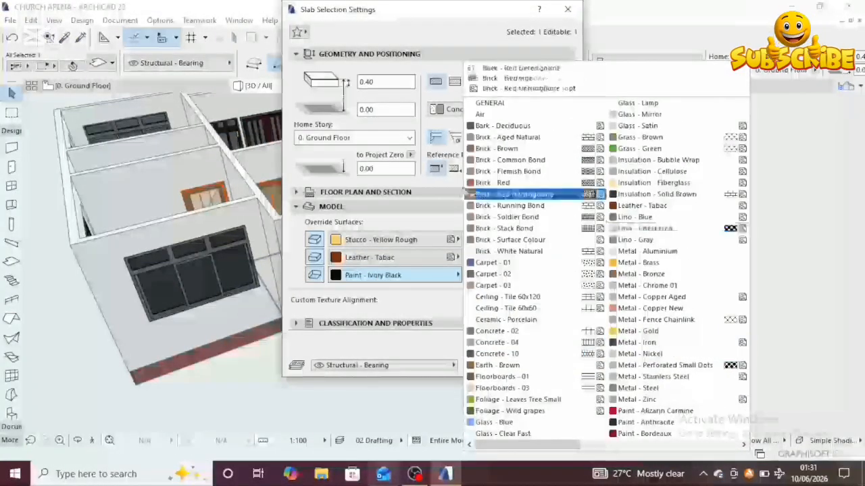
pyautogui.scroll(-5, 662, 355)
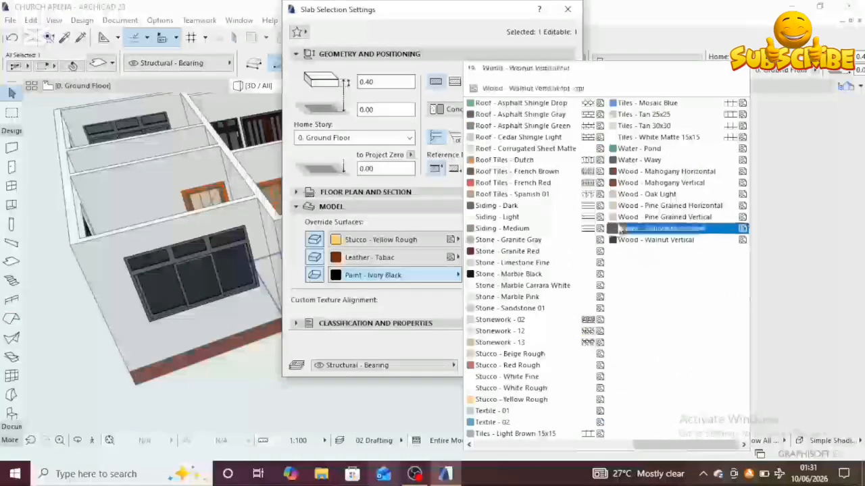
pyautogui.scroll(5, 601, 291)
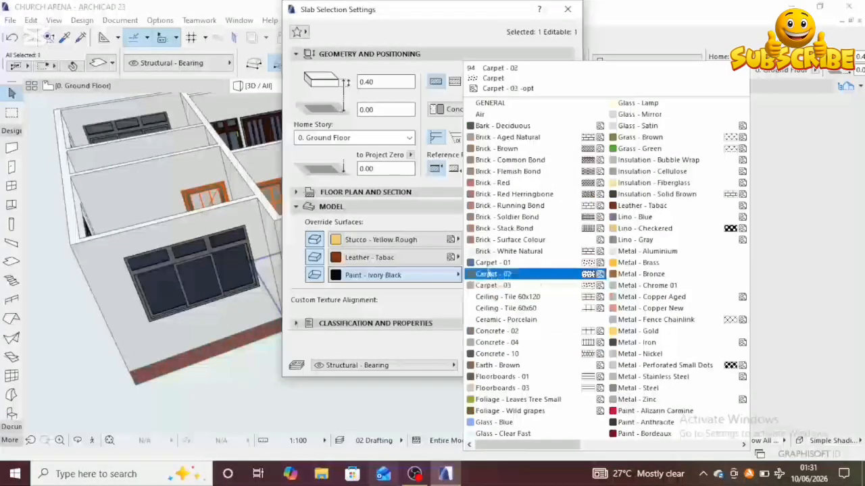
pyautogui.click(495, 354)
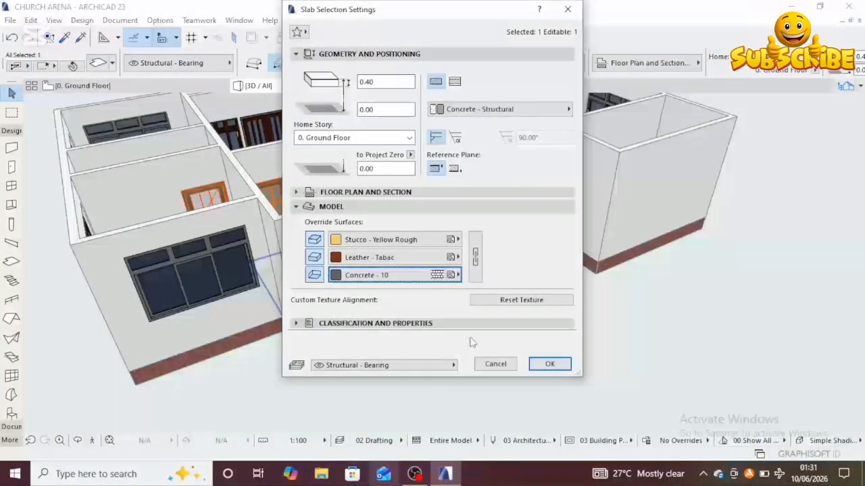
pyautogui.click(547, 365)
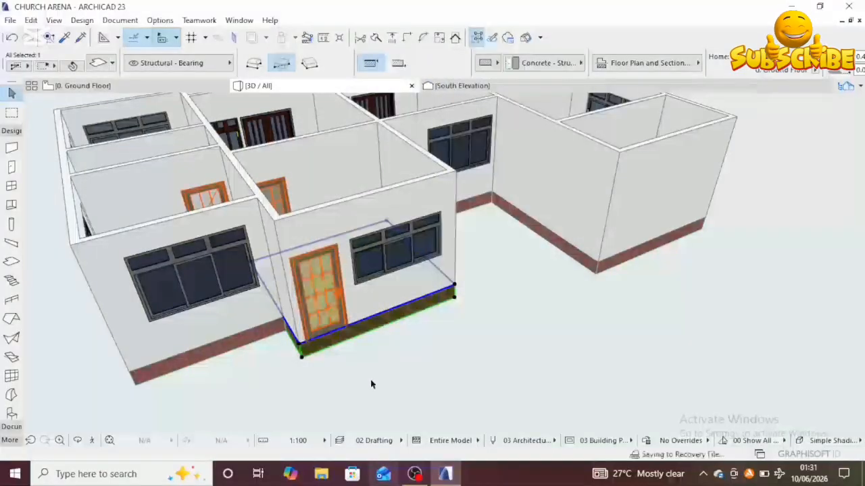
# Step: Inspect the recoloured entrance slab in the 3D view from several angles
pyautogui.keyDown('shift'); pyautogui.moveTo(373, 383); pyautogui.dragTo(374, 348, button='middle'); pyautogui.keyUp('shift')
pyautogui.scroll(3, 320, 316)
pyautogui.keyDown('shift'); pyautogui.moveTo(320, 322); pyautogui.dragTo(486, 327, button='middle'); pyautogui.keyUp('shift')
pyautogui.scroll(3, 487, 327)
pyautogui.scroll(-3, 486, 326)
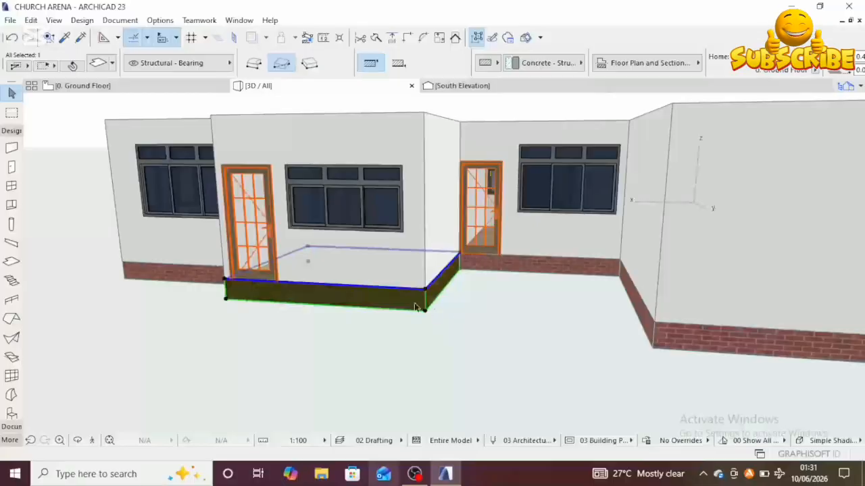
pyautogui.keyDown('shift'); pyautogui.moveTo(401, 304); pyautogui.dragTo(423, 320, button='middle'); pyautogui.keyUp('shift')
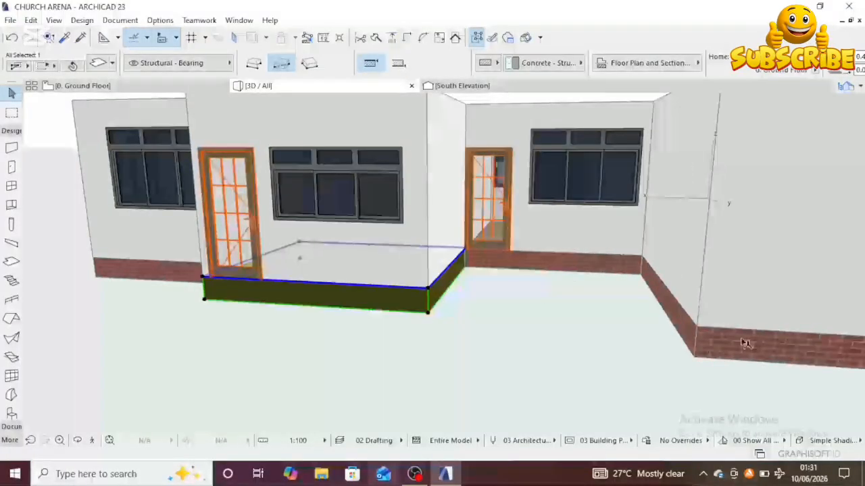
pyautogui.keyDown('shift'); pyautogui.moveTo(664, 347); pyautogui.dragTo(340, 307, button='middle'); pyautogui.keyUp('shift')
pyautogui.keyDown('shift'); pyautogui.moveTo(373, 356); pyautogui.dragTo(415, 260, button='middle'); pyautogui.keyUp('shift')
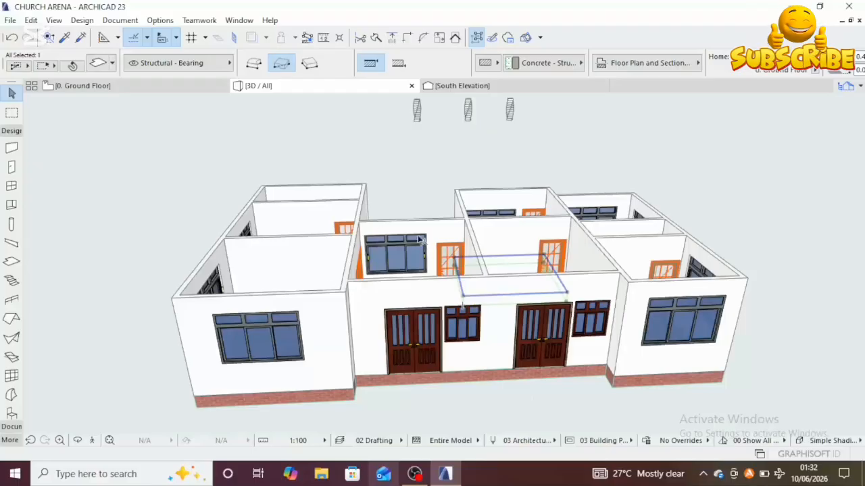
pyautogui.moveTo(411, 291); pyautogui.dragTo(445, 370, button='middle')
pyautogui.scroll(1, 428, 333)
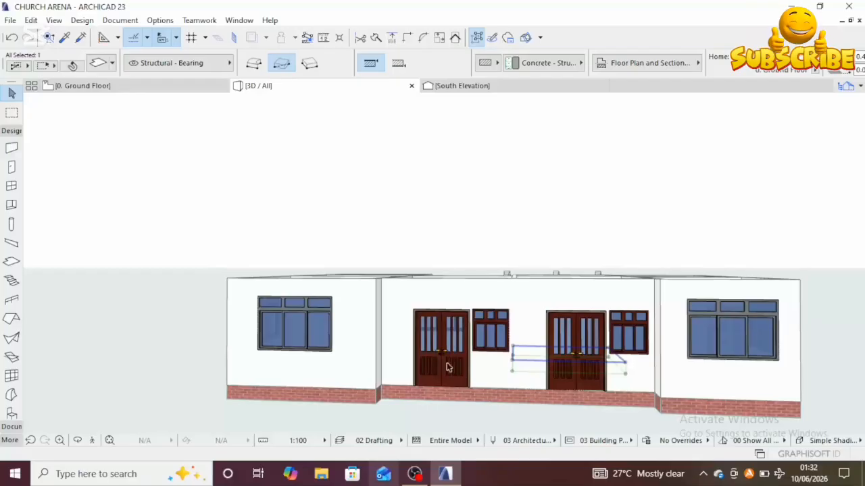
# Step: On the ground floor plan, set the Slab tool's default top, side and bottom surfaces all to Paint - Titanium White
pyautogui.click(135, 86)
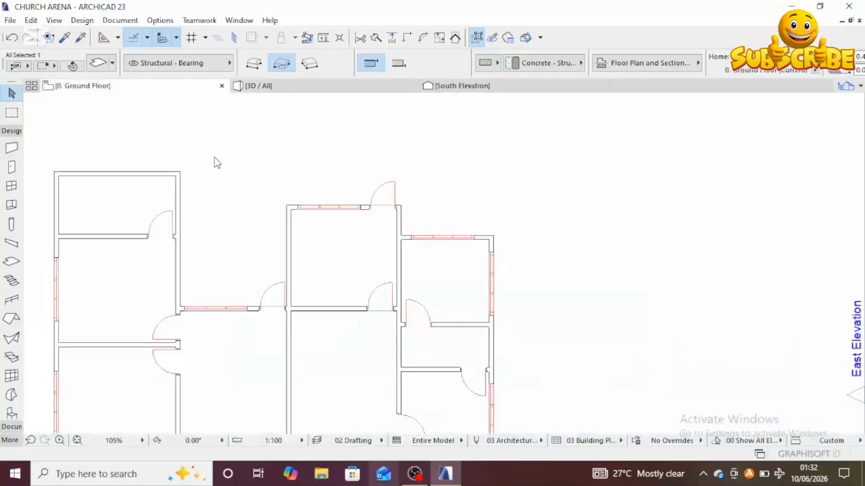
pyautogui.scroll(-5, 348, 297)
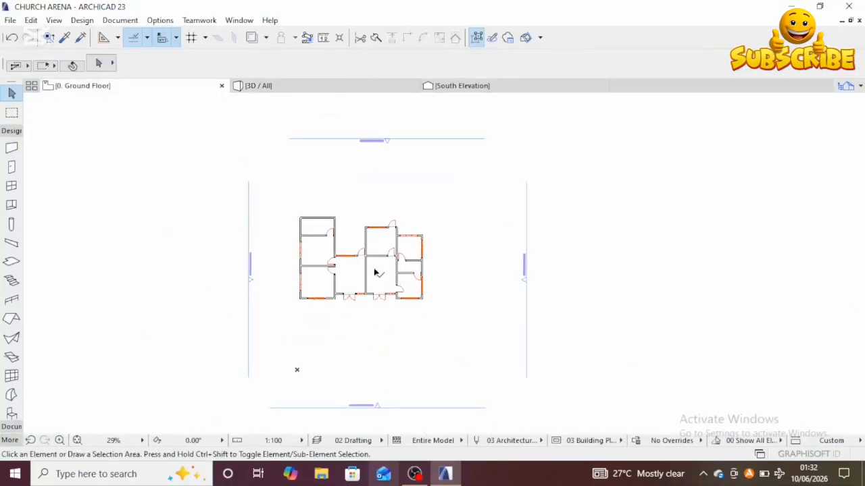
pyautogui.scroll(2, 375, 280)
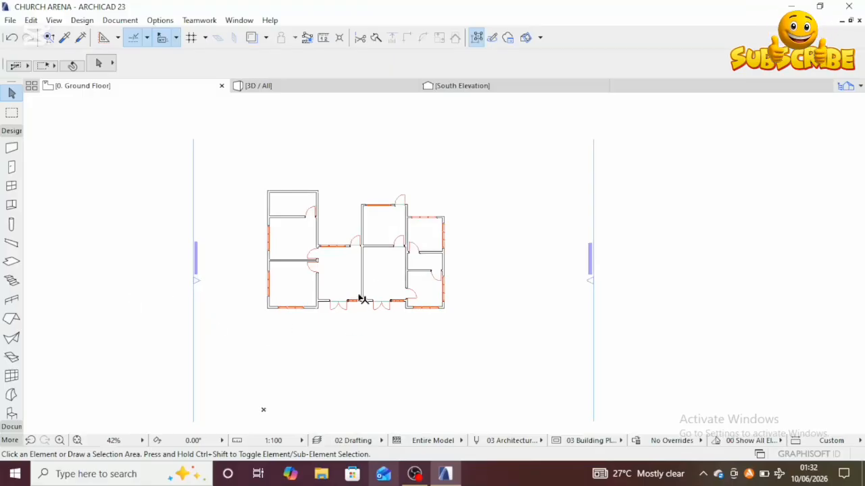
pyautogui.doubleClick(12, 263)
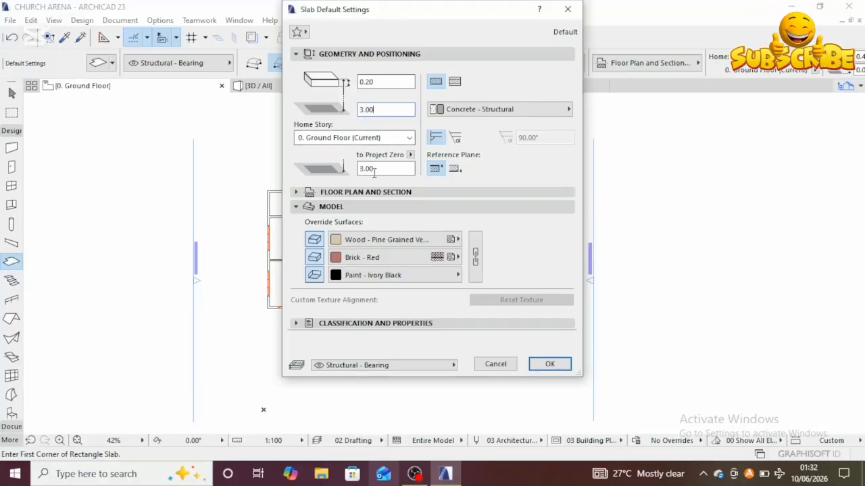
pyautogui.click(457, 239)
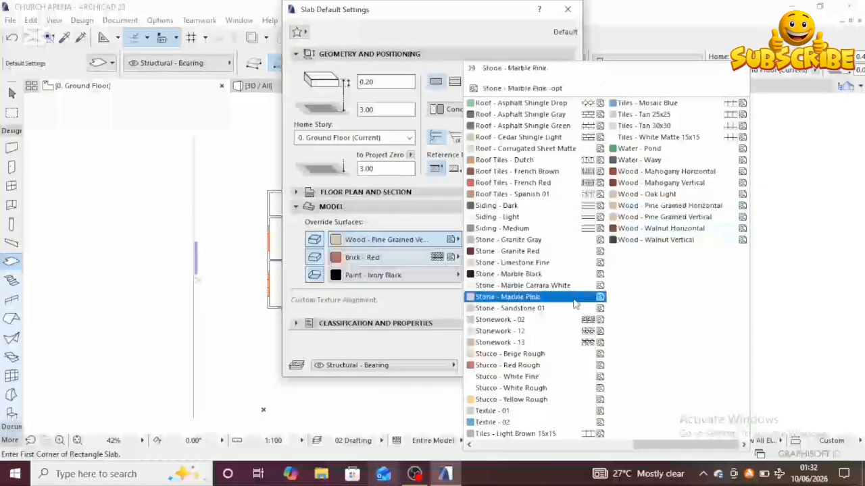
pyautogui.hscroll(-5, 574, 309)
pyautogui.hscroll(-2, 570, 308)
pyautogui.hscroll(5, 665, 378)
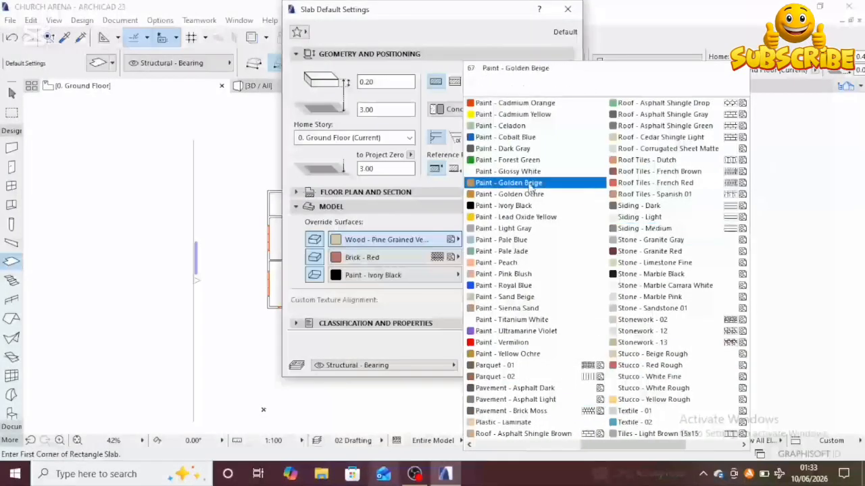
pyautogui.click(510, 321)
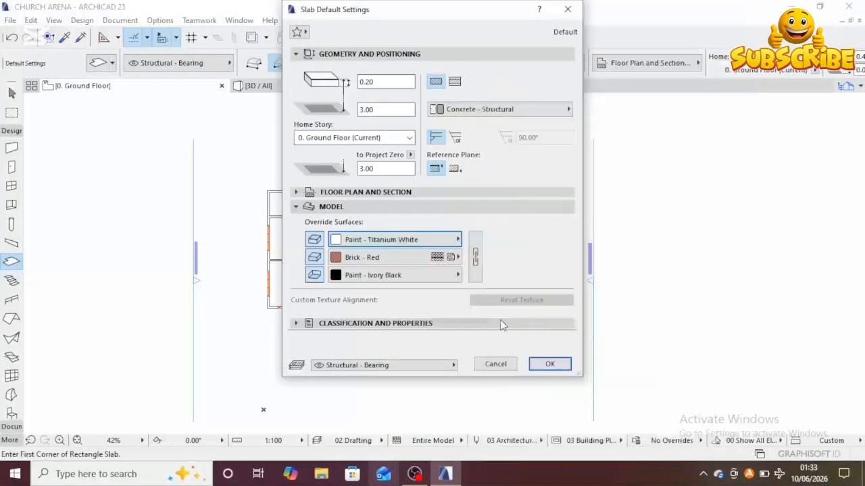
pyautogui.click(475, 262)
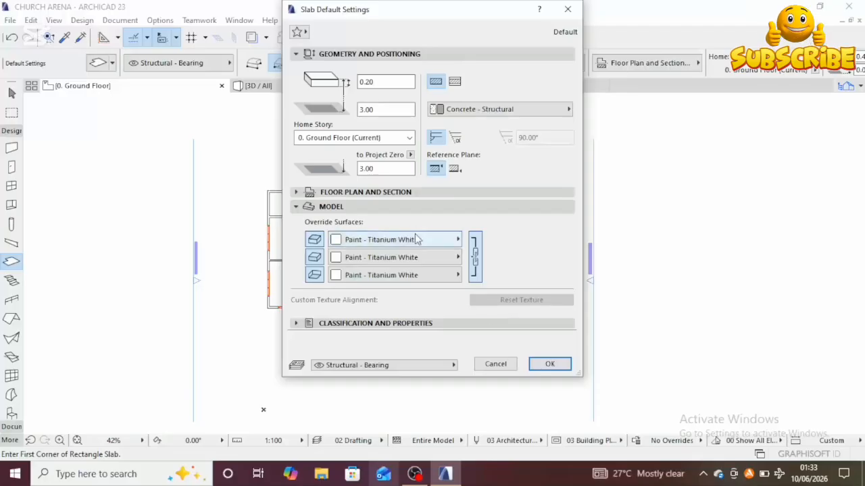
pyautogui.click(549, 365)
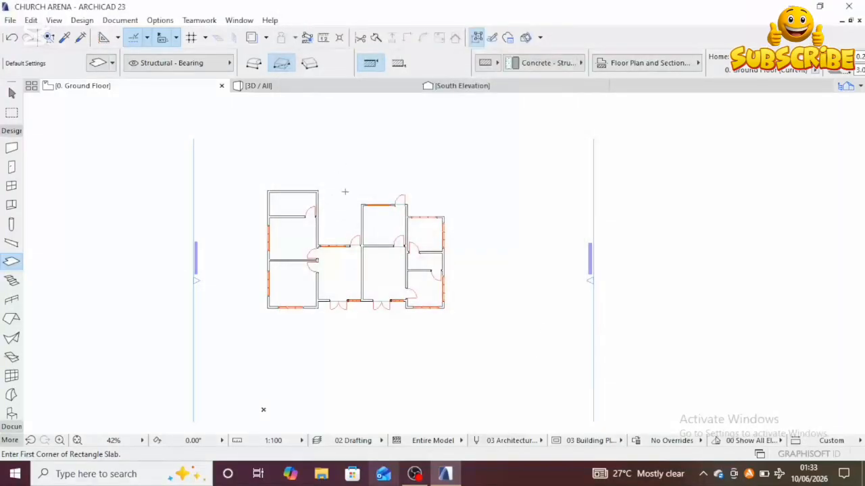
# Step: Examine the building's west wall corner and wall height in the 3D view
pyautogui.scroll(5, 279, 194)
pyautogui.scroll(-2, 292, 163)
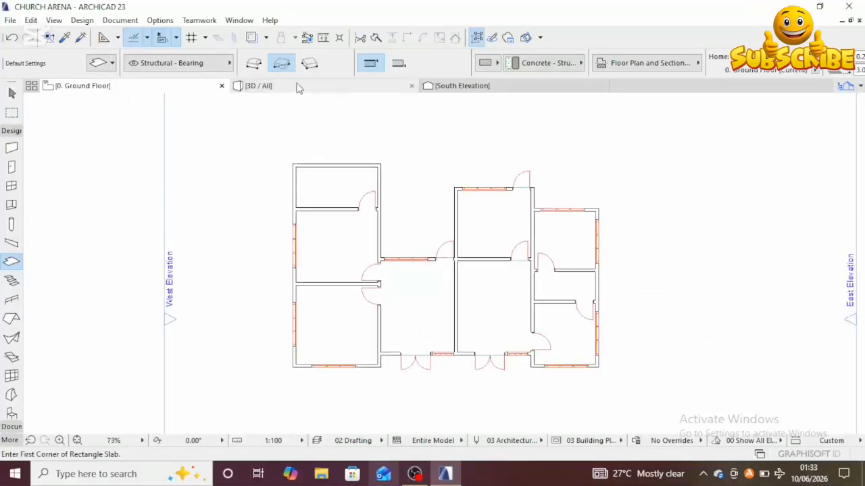
pyautogui.click(300, 88)
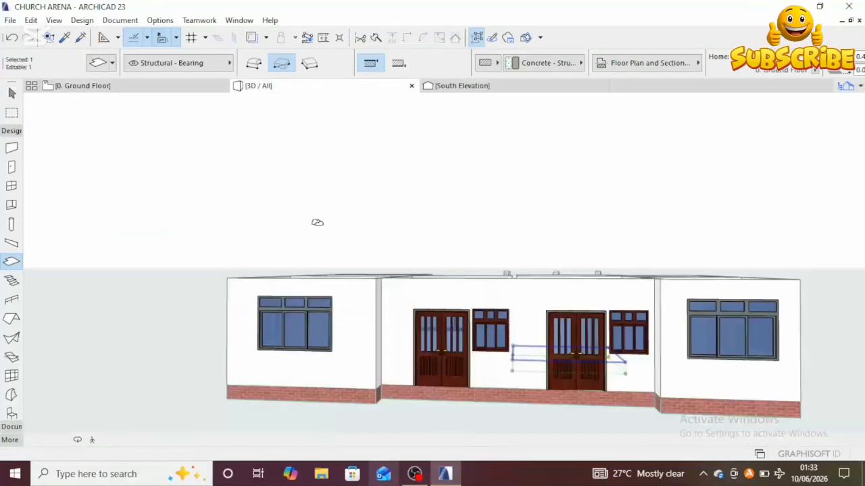
pyautogui.scroll(-2, 338, 239)
pyautogui.moveTo(338, 239); pyautogui.dragTo(309, 227, button='middle')
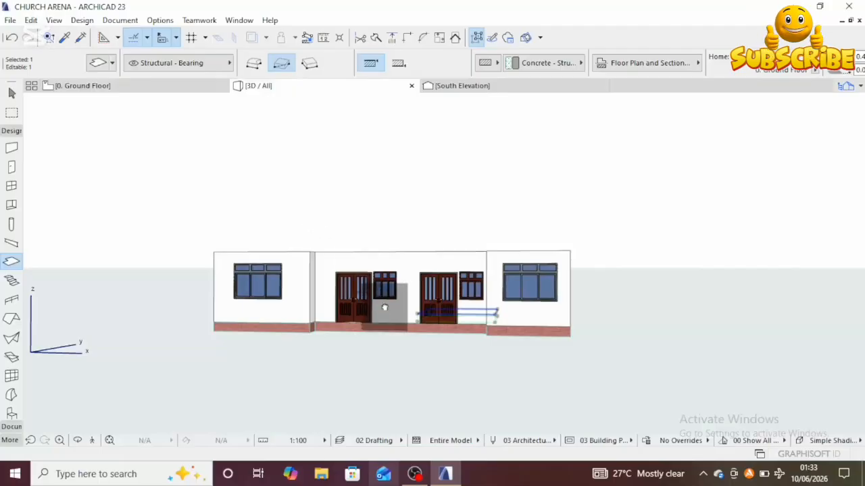
pyautogui.moveTo(383, 307); pyautogui.dragTo(499, 256, button='middle')
pyautogui.scroll(3, 353, 285)
pyautogui.moveTo(354, 286); pyautogui.dragTo(387, 297, button='middle')
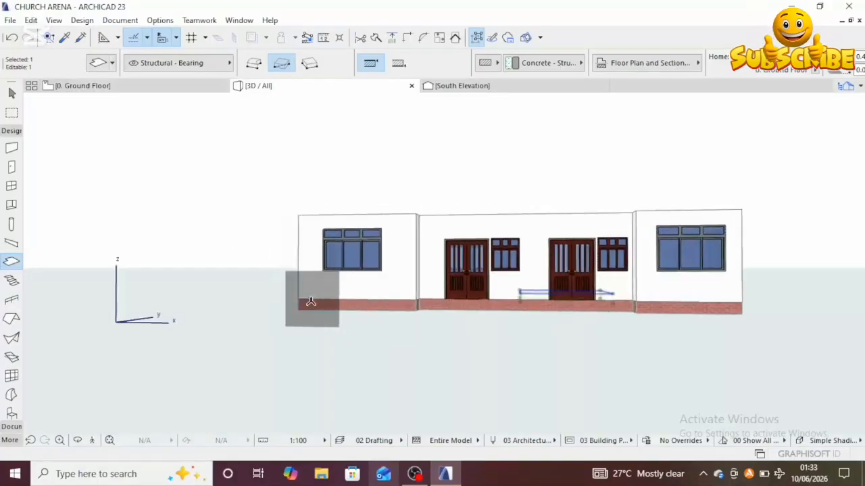
pyautogui.scroll(5, 299, 292)
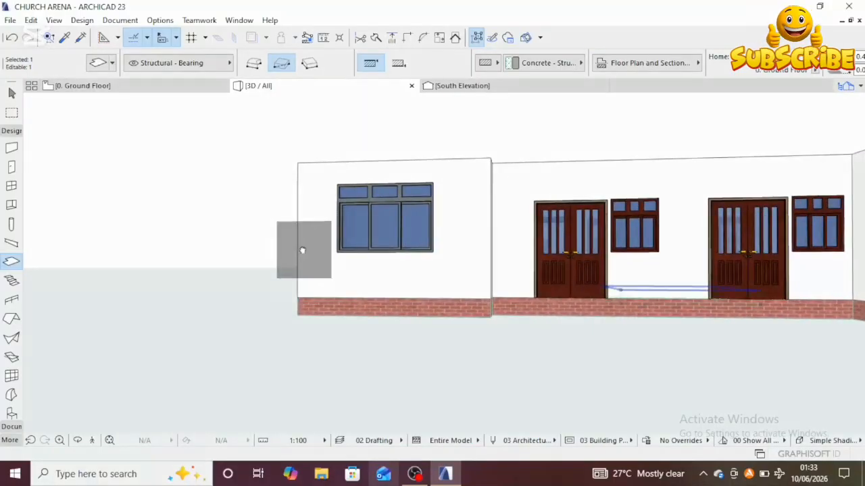
pyautogui.moveTo(303, 251); pyautogui.dragTo(279, 309, button='middle')
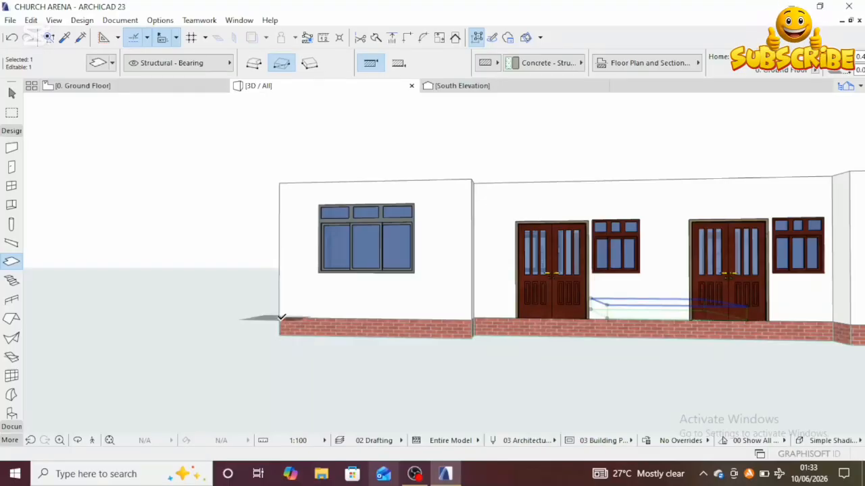
pyautogui.click(279, 317)
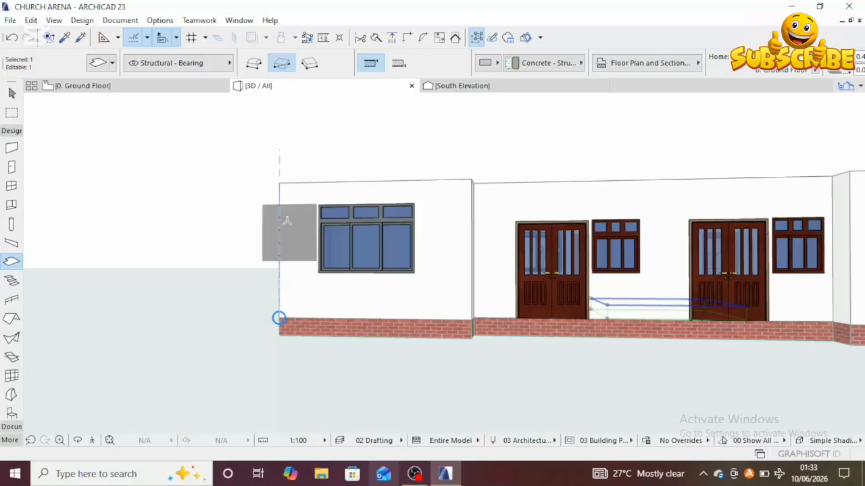
pyautogui.click(279, 182)
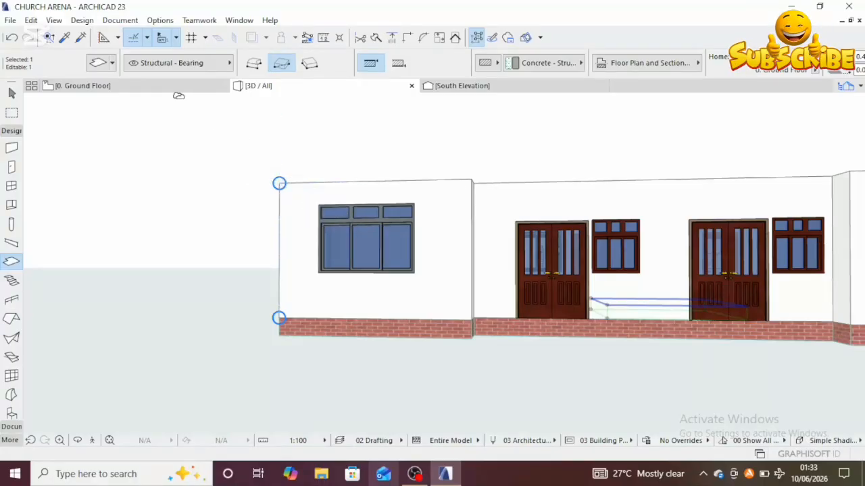
pyautogui.click(179, 86)
pyautogui.press('Escape')
# Step: Start a polygon slab at the building's northwest outer corner and trace nodes along the north and east outer wall edges
pyautogui.scroll(5, 305, 177)
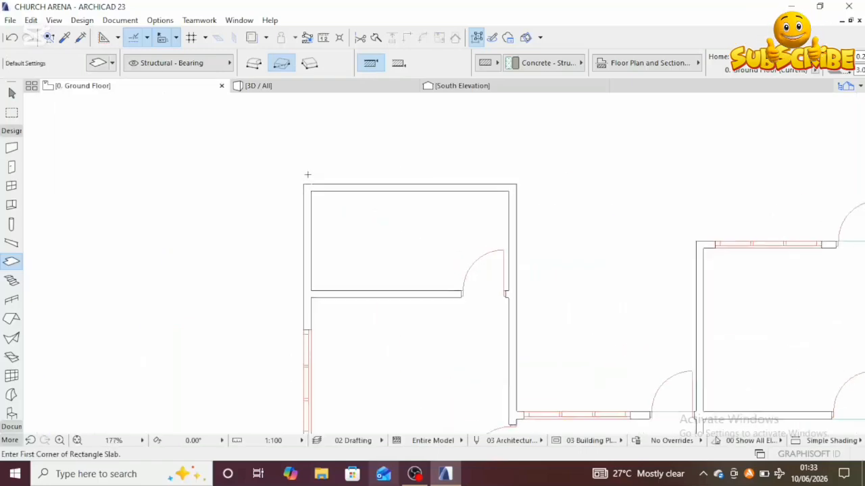
pyautogui.click(304, 183)
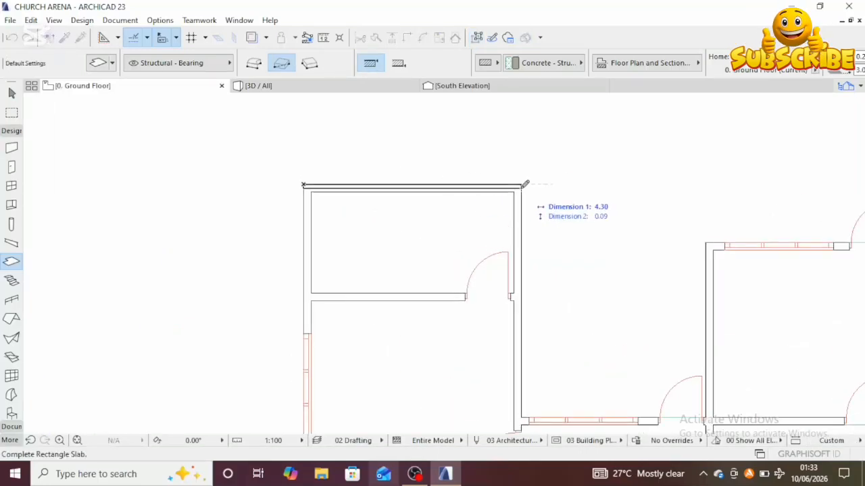
pyautogui.click(253, 63)
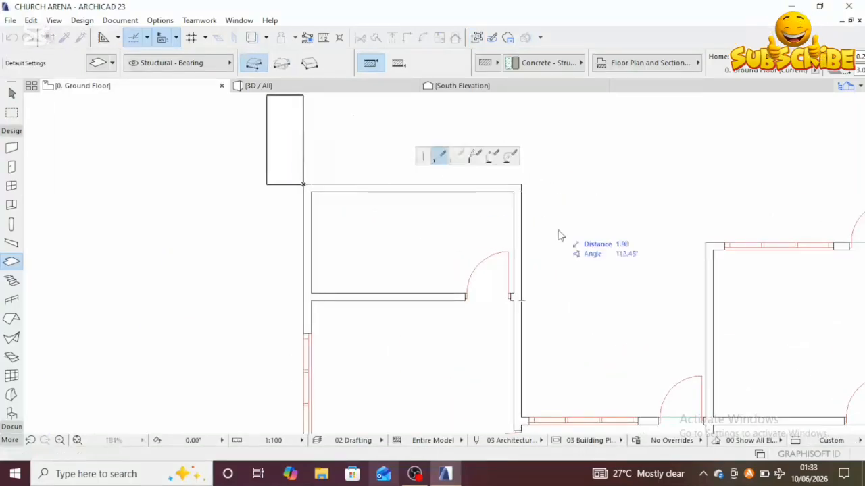
pyautogui.click(523, 183)
pyautogui.scroll(-3, 513, 277)
pyautogui.scroll(3, 453, 270)
pyautogui.click(452, 284)
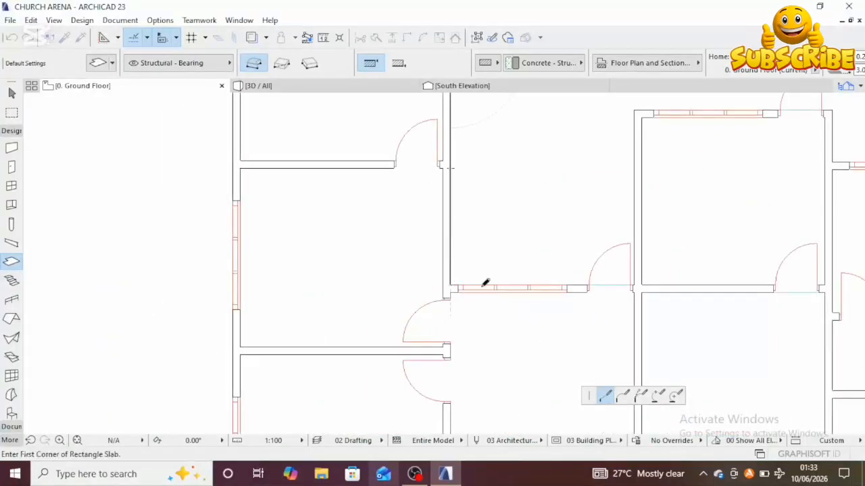
pyautogui.scroll(2, 628, 280)
pyautogui.scroll(3, 627, 285)
pyautogui.click(624, 280)
pyautogui.scroll(-3, 625, 227)
pyautogui.scroll(-3, 611, 226)
pyautogui.scroll(4, 600, 216)
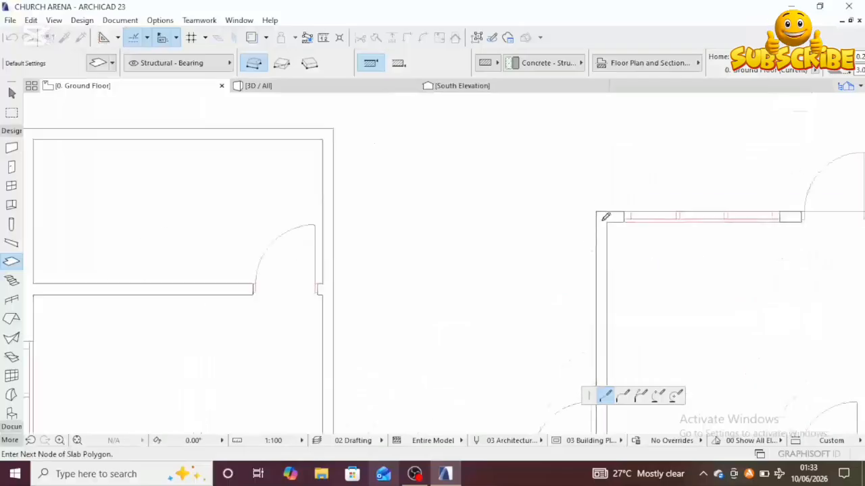
pyautogui.scroll(-4, 649, 204)
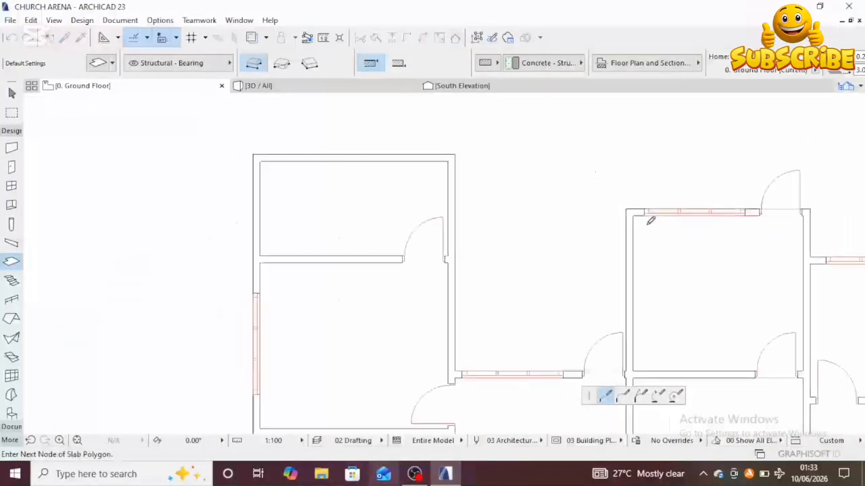
pyautogui.scroll(4, 537, 204)
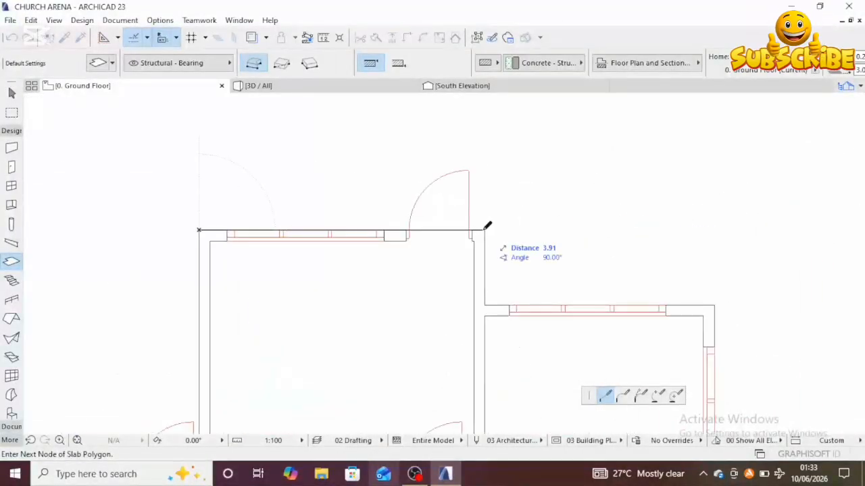
pyautogui.click(486, 229)
pyautogui.click(486, 304)
pyautogui.click(716, 304)
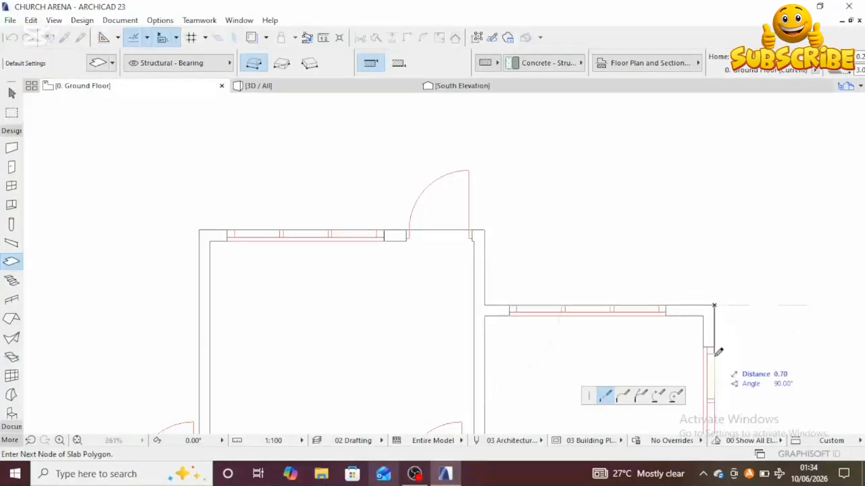
# Step: Continue the slab outline along the south wall edges and up the west wall, closing the polygon at the start corner
pyautogui.scroll(-3, 681, 316)
pyautogui.scroll(3, 624, 363)
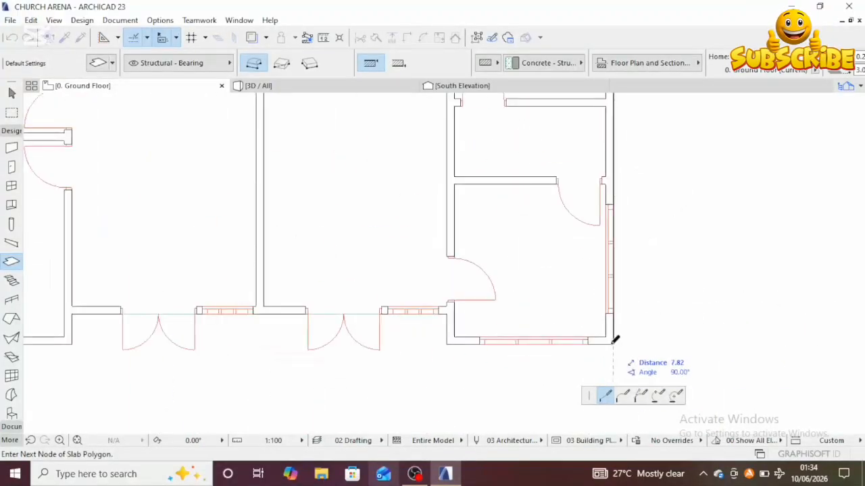
pyautogui.click(612, 343)
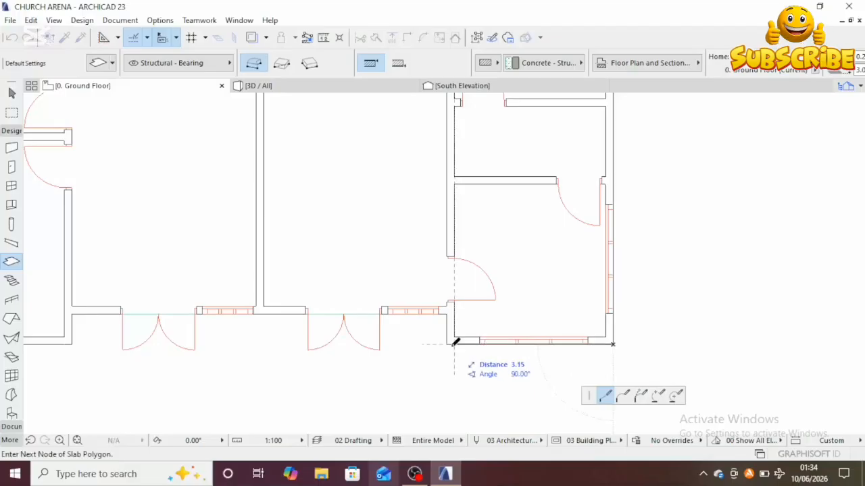
pyautogui.click(450, 343)
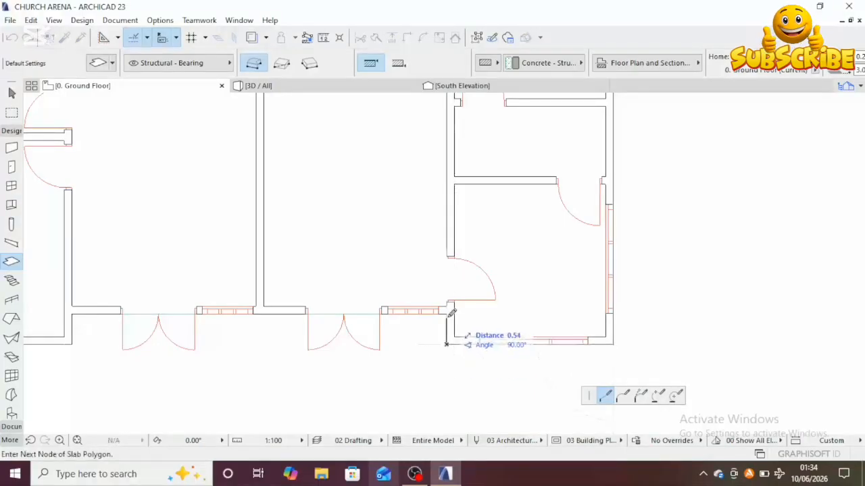
pyautogui.moveTo(447, 310); pyautogui.dragTo(824, 289, button='middle')
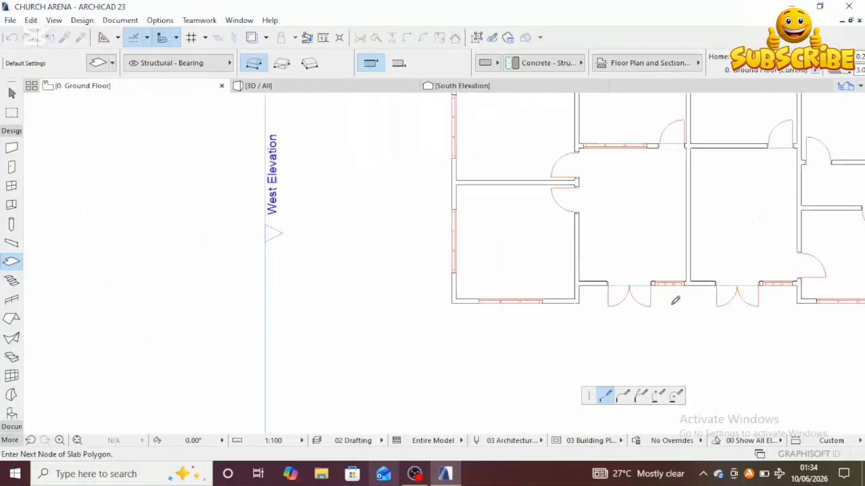
pyautogui.moveTo(673, 299); pyautogui.dragTo(574, 283, button='middle')
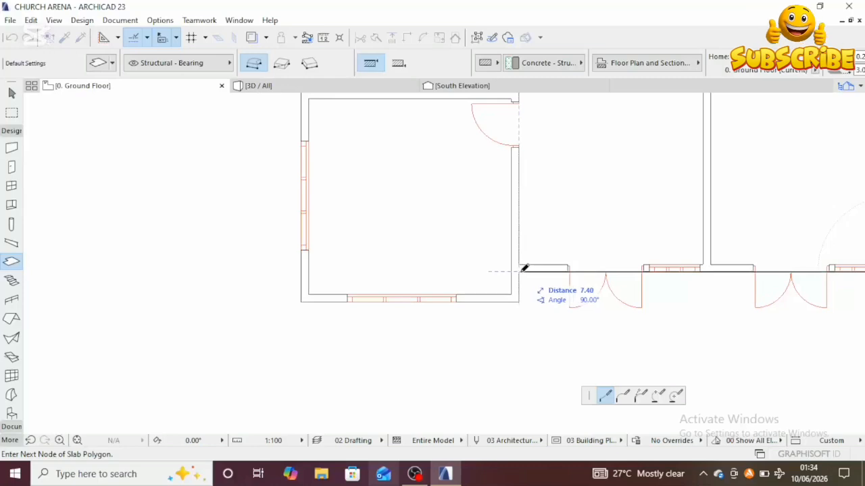
pyautogui.click(520, 272)
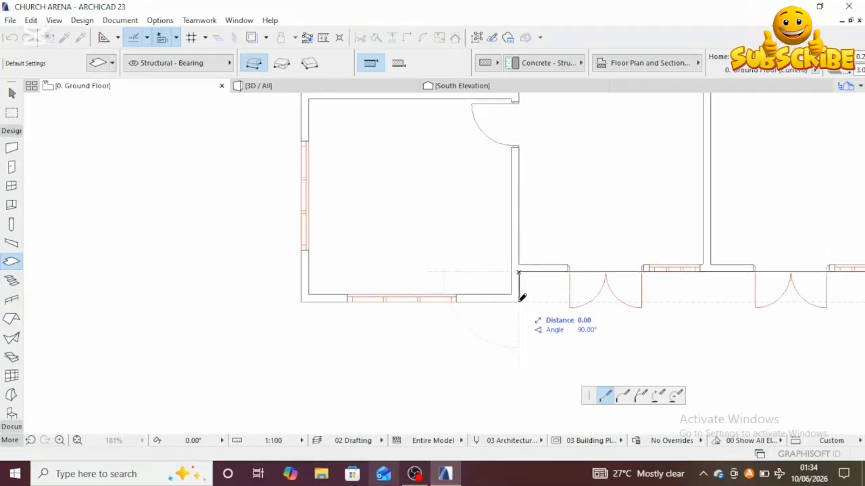
pyautogui.moveTo(434, 299); pyautogui.dragTo(625, 277, button='middle')
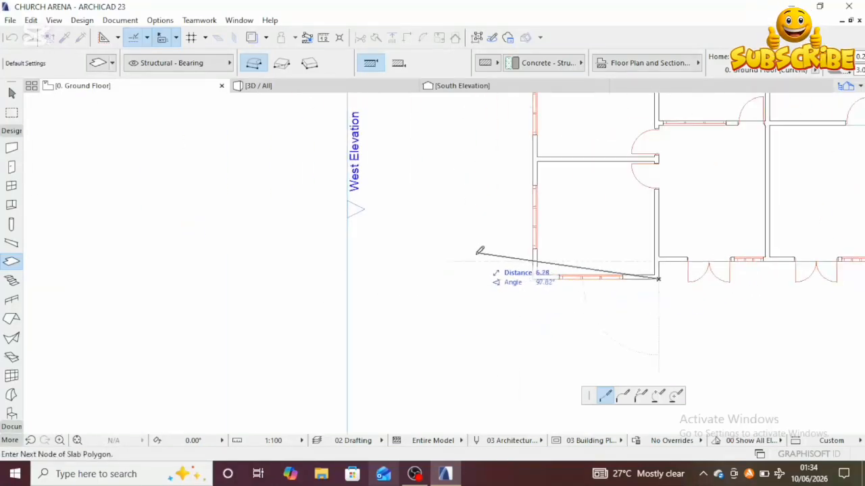
pyautogui.click(535, 275)
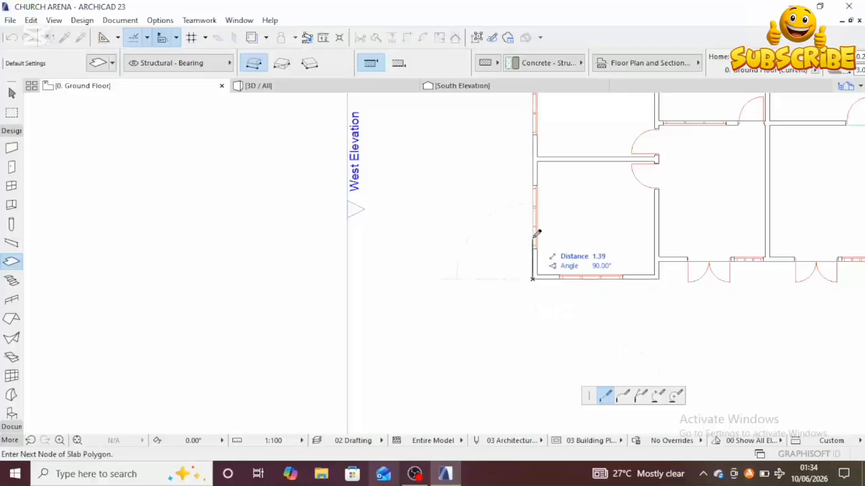
pyautogui.scroll(-4, 537, 234)
pyautogui.moveTo(536, 233); pyautogui.dragTo(537, 338, button='middle')
pyautogui.scroll(1, 524, 199)
pyautogui.scroll(2, 523, 196)
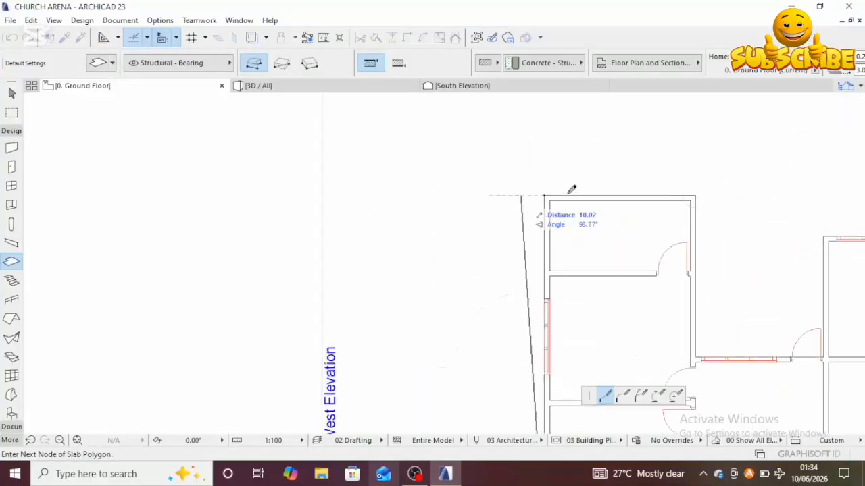
pyautogui.click(545, 195)
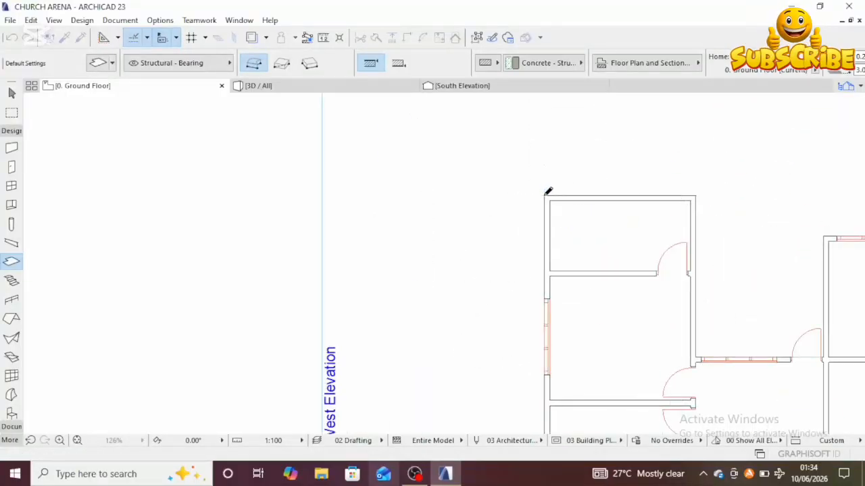
pyautogui.scroll(-4, 561, 216)
pyautogui.moveTo(574, 210); pyautogui.dragTo(459, 177, button='middle')
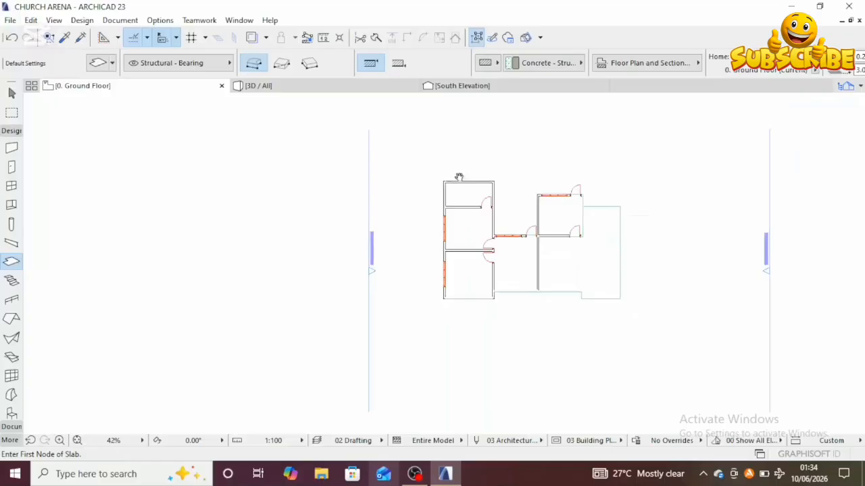
# Step: Inspect the new ceiling slab over the building in the 3D view from several angles
pyautogui.click(328, 90)
pyautogui.click(541, 326)
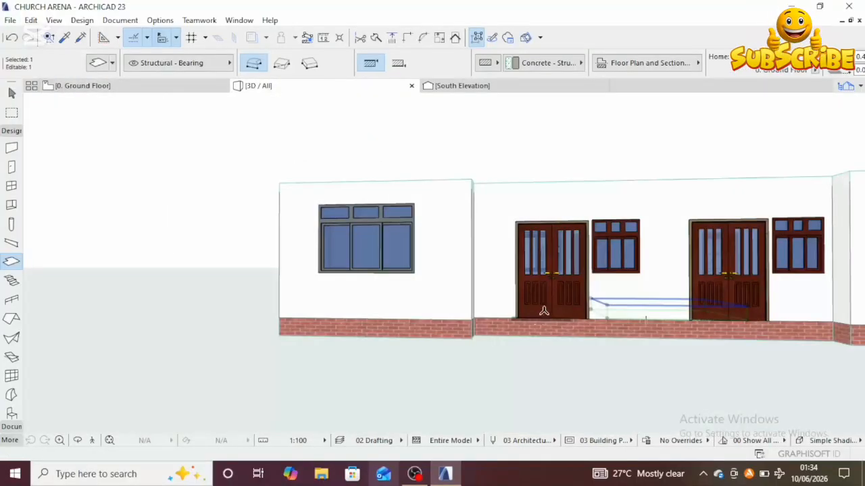
pyautogui.scroll(-5, 544, 312)
pyautogui.keyDown('shift'); pyautogui.moveTo(551, 318); pyautogui.dragTo(458, 330, button='middle'); pyautogui.keyUp('shift')
pyautogui.press('Escape')
pyautogui.press('Escape')
pyautogui.scroll(-1, 525, 372)
pyautogui.moveTo(404, 351); pyautogui.dragTo(472, 361, button='middle')
pyautogui.scroll(-1, 440, 359)
pyautogui.keyDown('shift'); pyautogui.moveTo(547, 319); pyautogui.dragTo(575, 281, button='middle'); pyautogui.keyUp('shift')
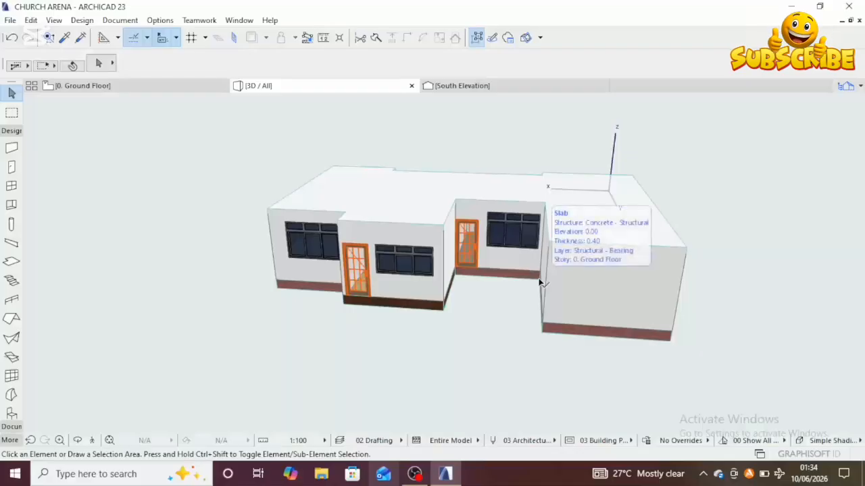
pyautogui.click(171, 86)
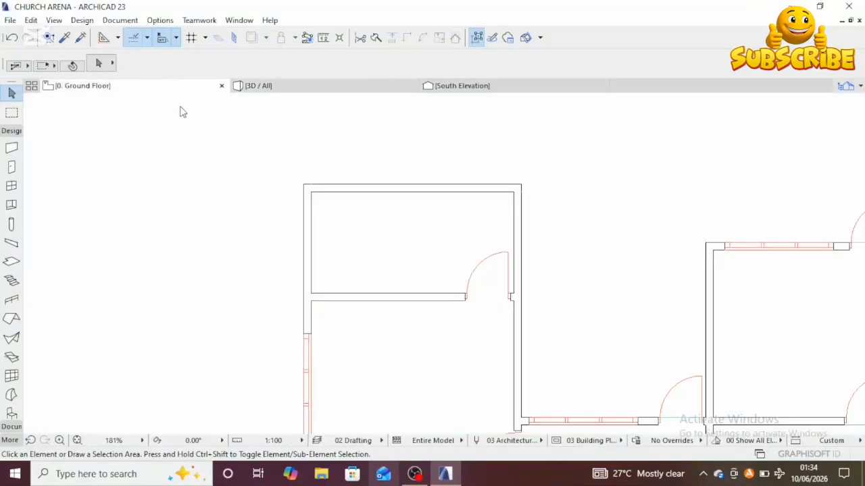
pyautogui.scroll(-8, 425, 272)
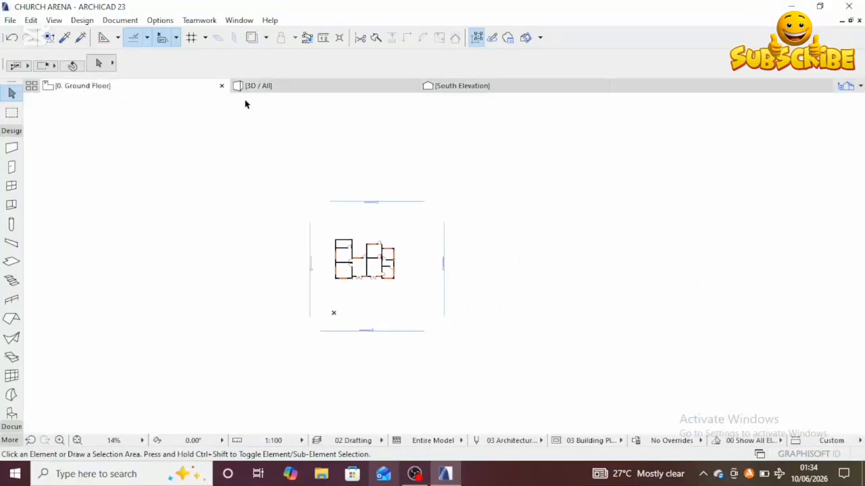
pyautogui.click(314, 86)
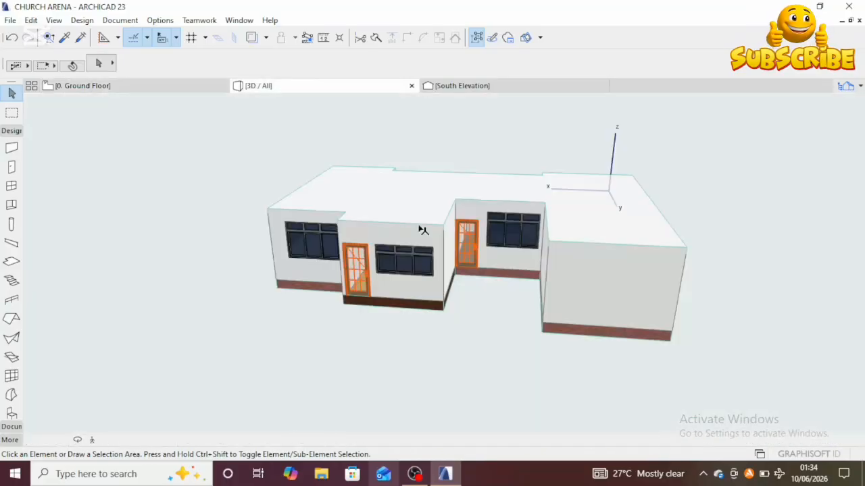
# Step: Select the ceiling slab and subtract a rectangular hole about 1.96 by 1.51 m over the front entrance porch
pyautogui.moveTo(472, 236); pyautogui.dragTo(427, 260, button='middle')
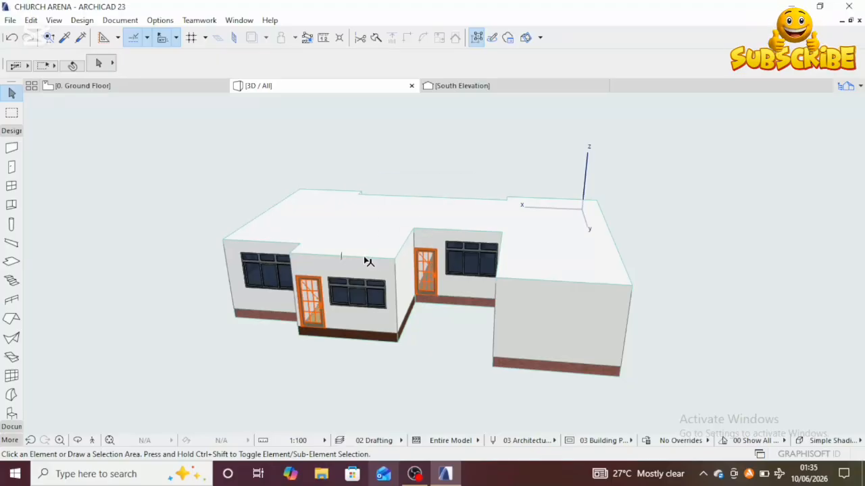
pyautogui.click(366, 261)
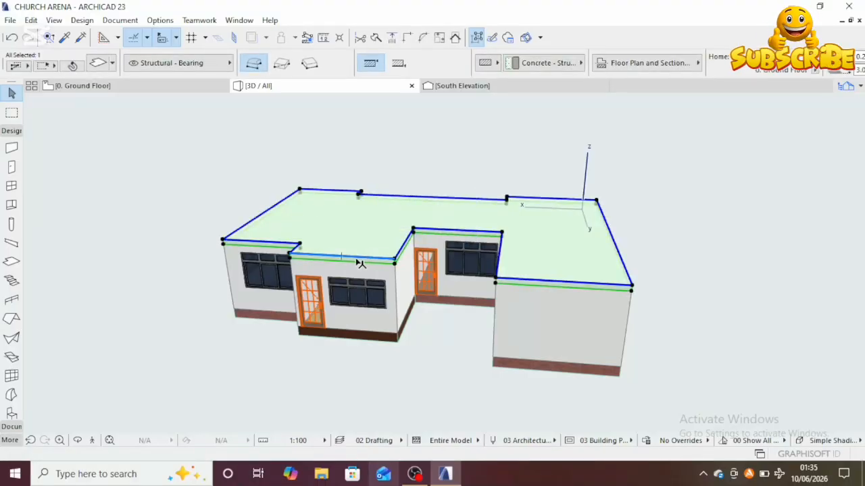
pyautogui.scroll(2, 358, 264)
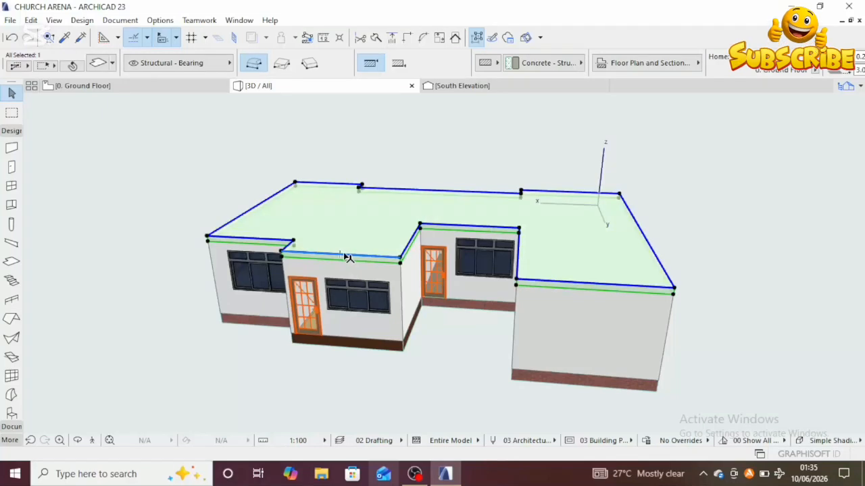
pyautogui.click(346, 258)
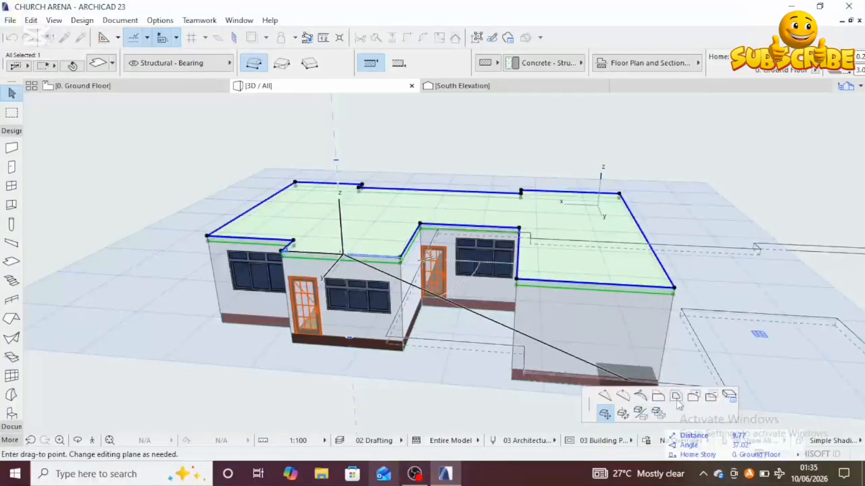
pyautogui.click(711, 397)
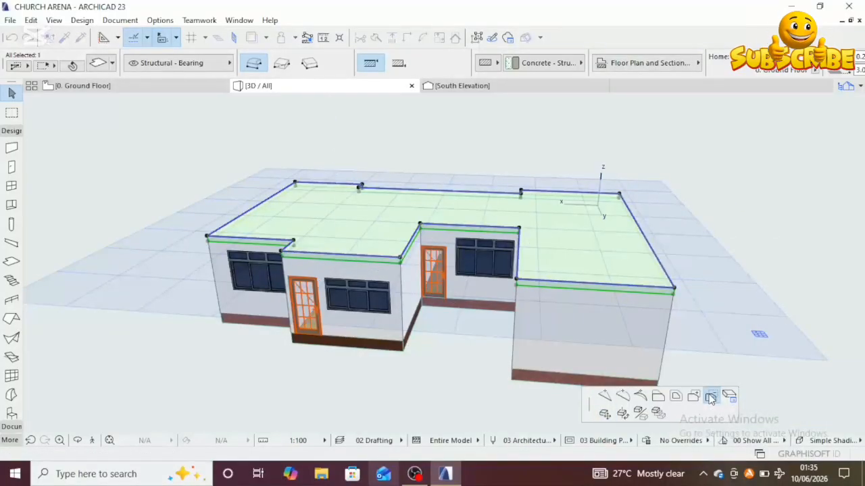
pyautogui.moveTo(297, 245); pyautogui.dragTo(393, 360, button='middle')
pyautogui.scroll(3, 332, 279)
pyautogui.scroll(2, 398, 354)
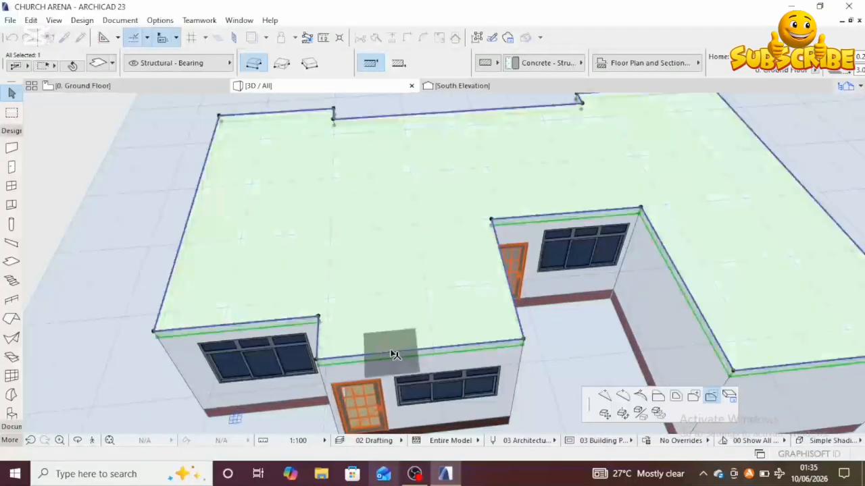
pyautogui.click(375, 358)
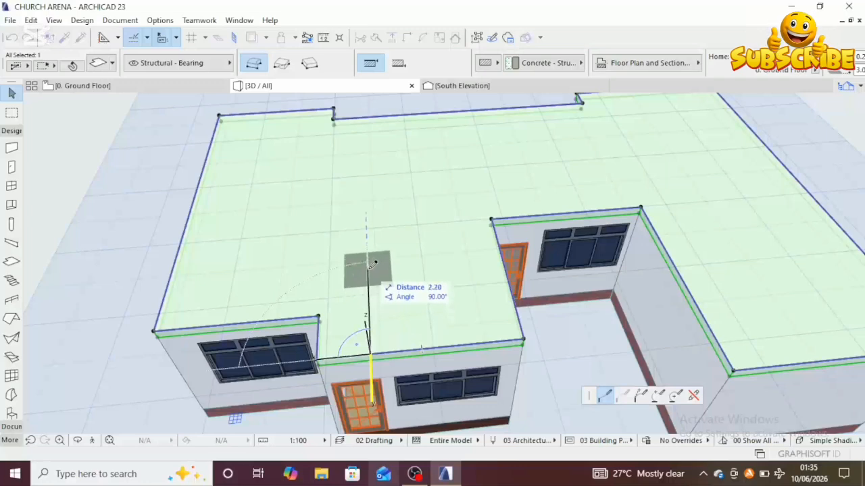
pyautogui.click(282, 63)
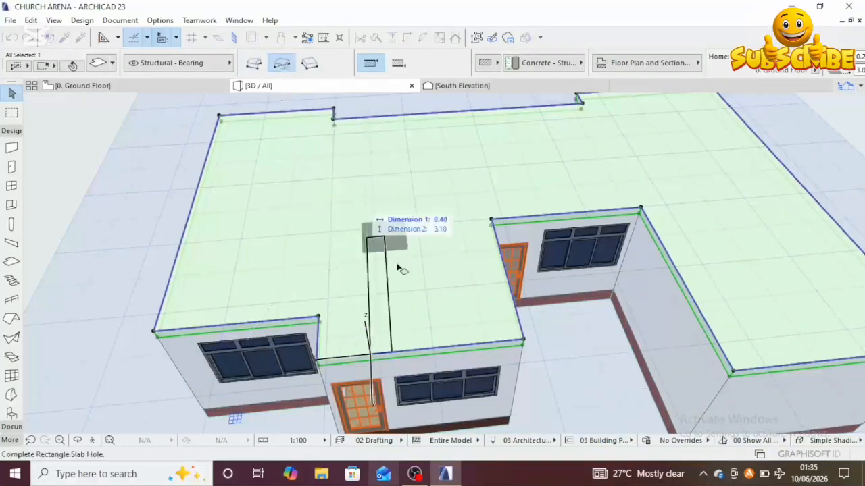
pyautogui.click(463, 286)
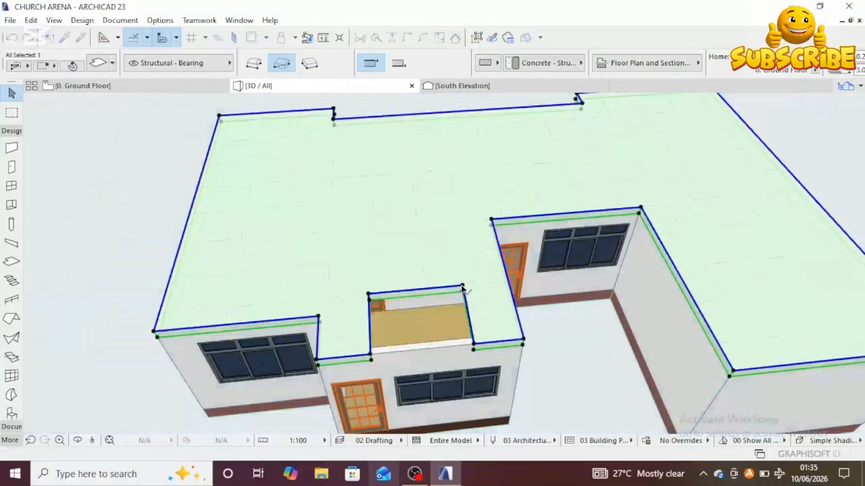
# Step: Orbit and zoom around the 3D model to inspect the ceiling slab's porch cut-out and the front facade
pyautogui.scroll(-3, 461, 290)
pyautogui.moveTo(510, 376); pyautogui.dragTo(731, 379, button='middle')
pyautogui.click(454, 412)
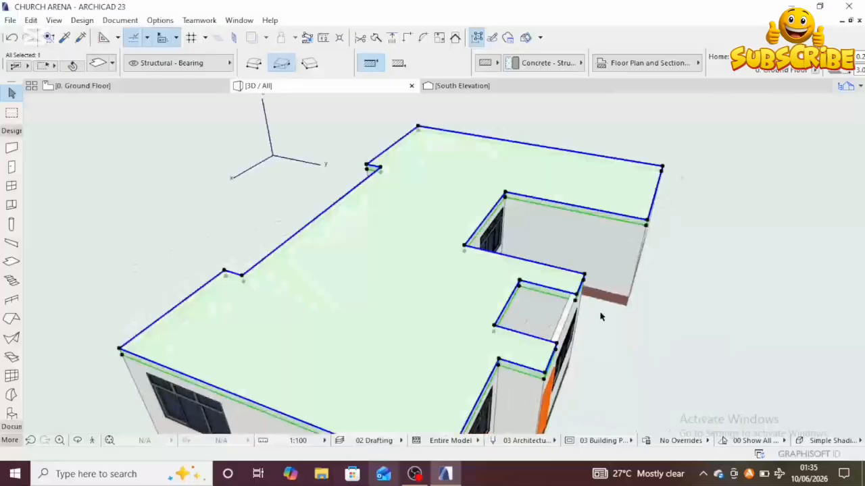
pyautogui.scroll(-2, 594, 315)
pyautogui.moveTo(566, 311); pyautogui.dragTo(456, 280, button='middle')
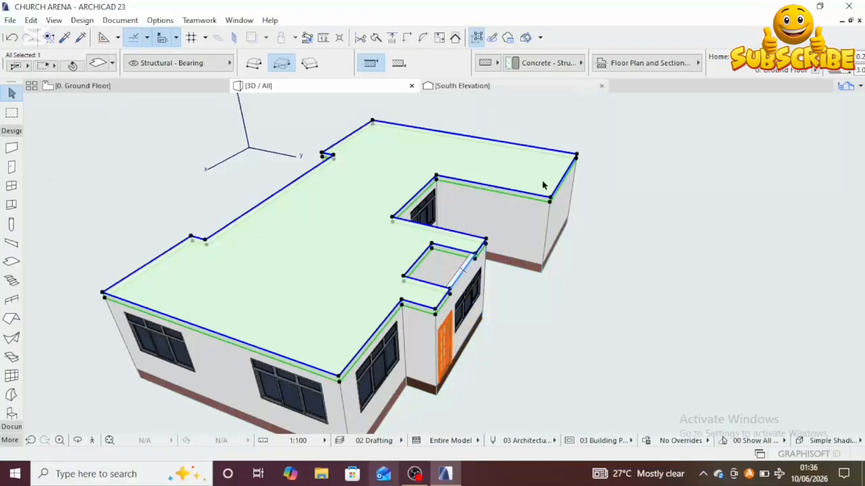
pyautogui.scroll(-3, 446, 326)
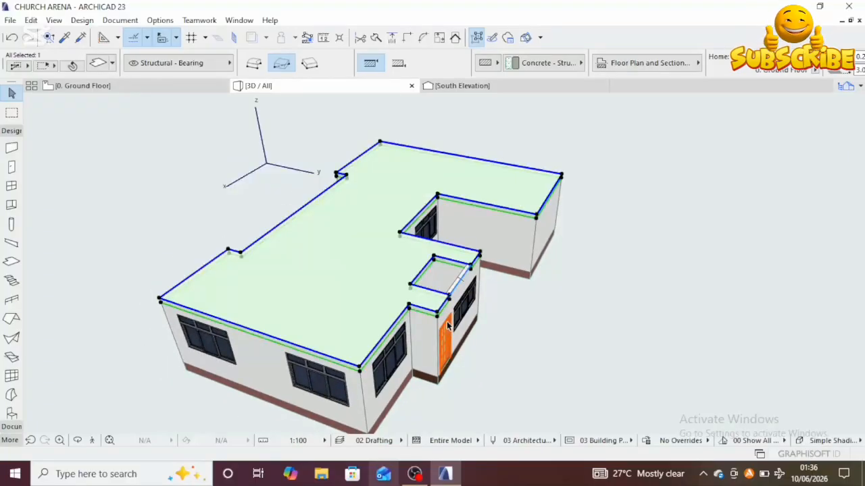
pyautogui.scroll(-3, 446, 324)
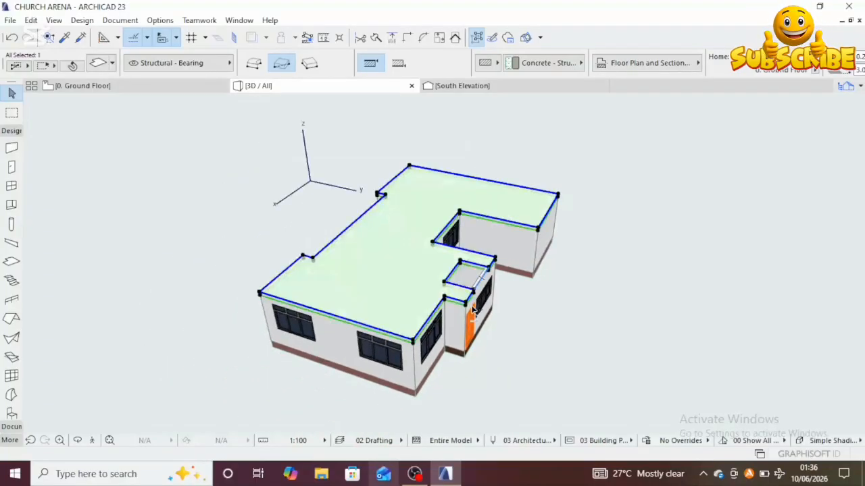
pyautogui.keyDown('shift'); pyautogui.moveTo(501, 303); pyautogui.dragTo(323, 308, button='middle'); pyautogui.keyUp('shift')
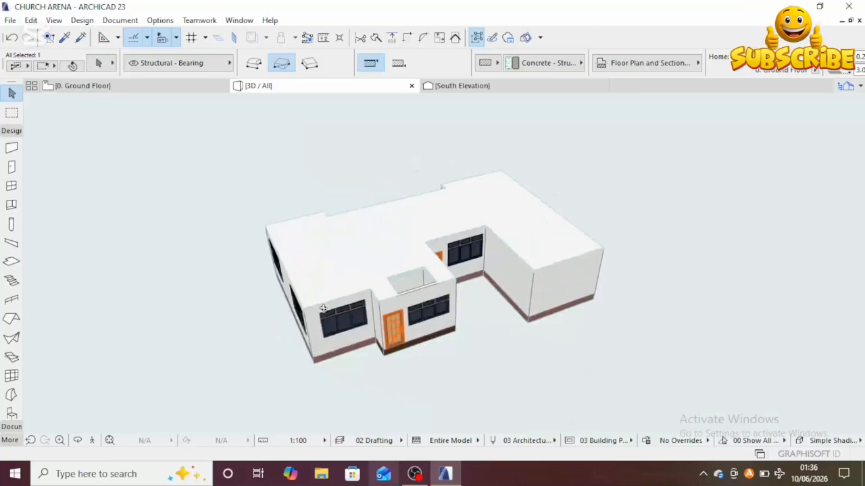
pyautogui.scroll(2, 412, 289)
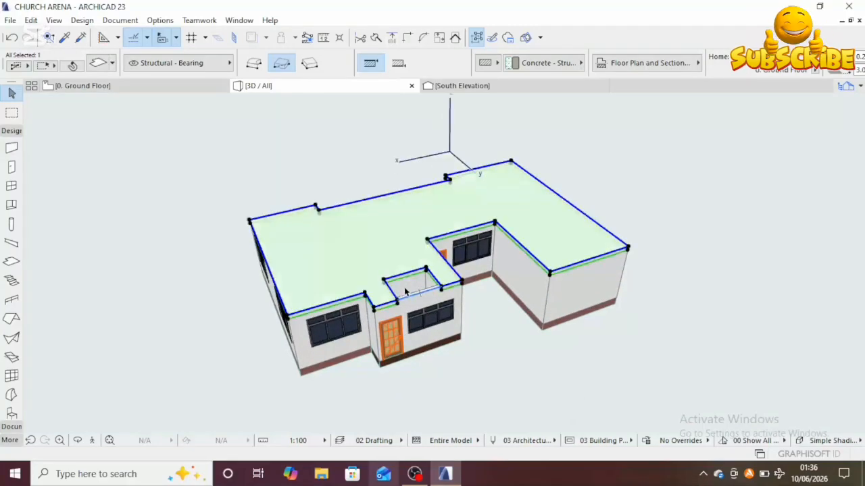
pyautogui.scroll(1, 408, 305)
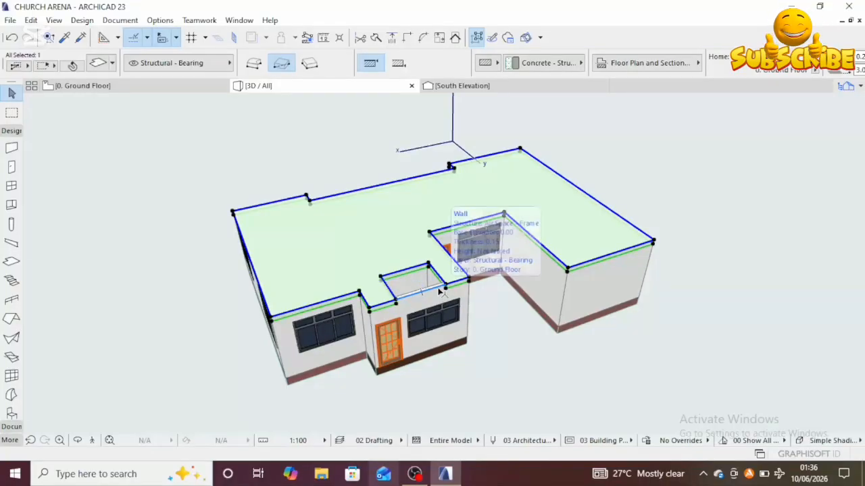
pyautogui.scroll(-1, 439, 292)
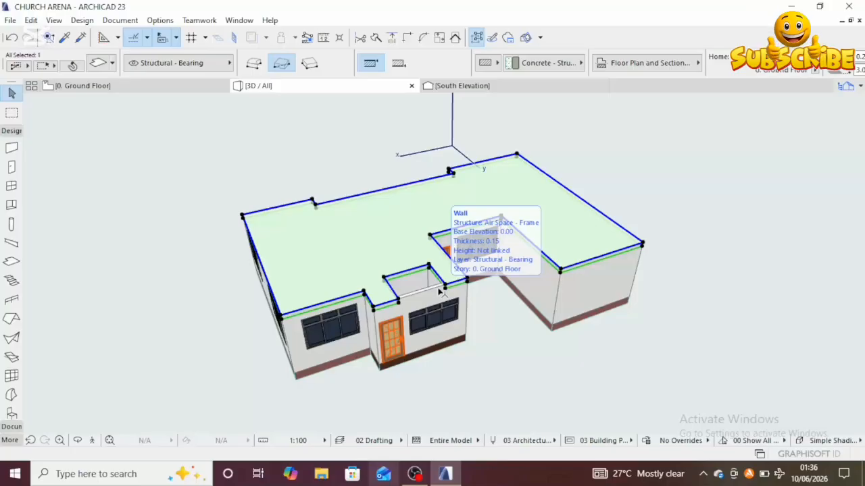
pyautogui.press('Escape')
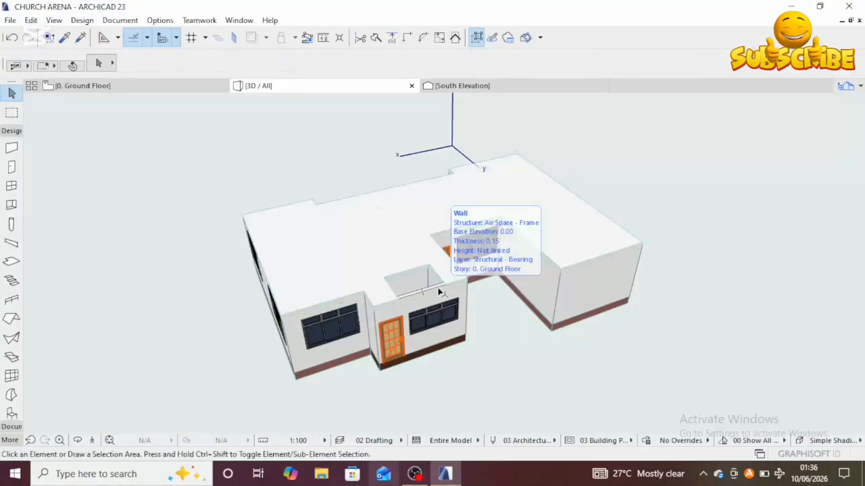
pyautogui.keyDown('shift'); pyautogui.moveTo(528, 387); pyautogui.dragTo(596, 393, button='middle'); pyautogui.keyUp('shift')
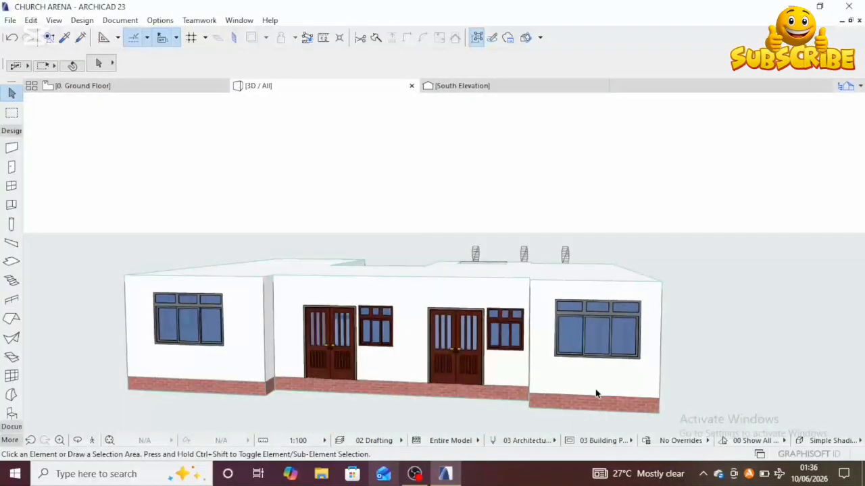
pyautogui.keyDown('shift'); pyautogui.moveTo(552, 367); pyautogui.dragTo(452, 353, button='middle'); pyautogui.keyUp('shift')
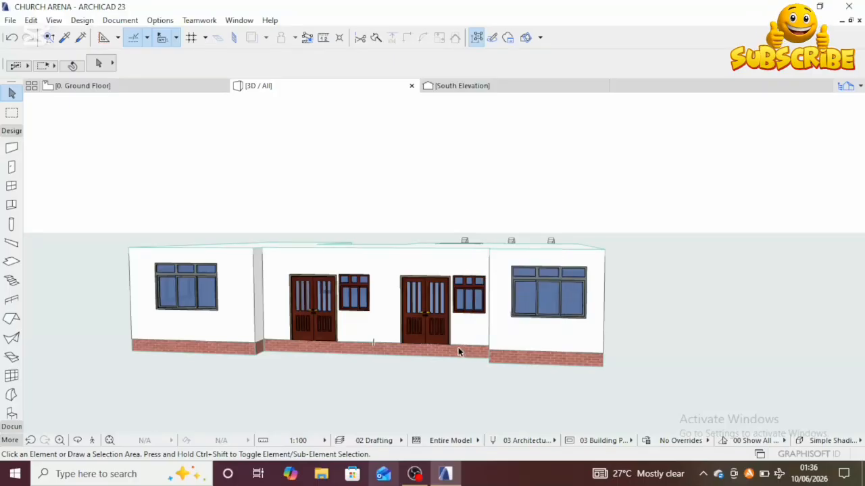
pyautogui.scroll(-2, 458, 348)
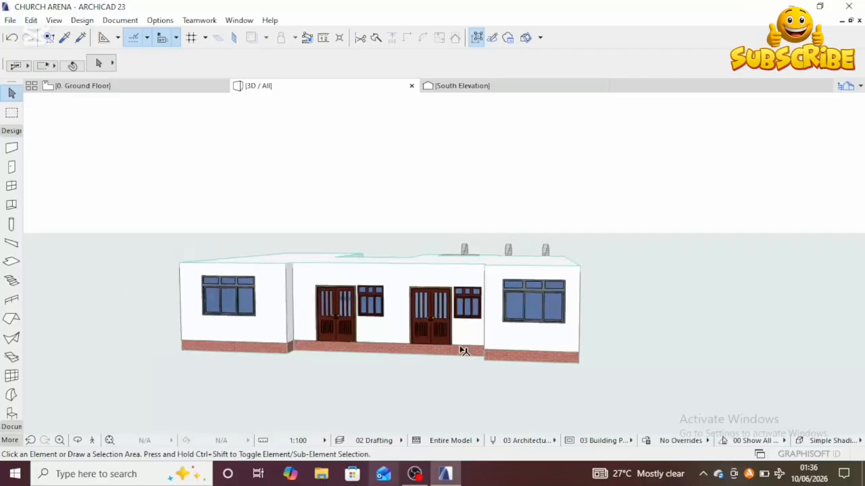
pyautogui.moveTo(461, 348); pyautogui.dragTo(480, 378, button='middle')
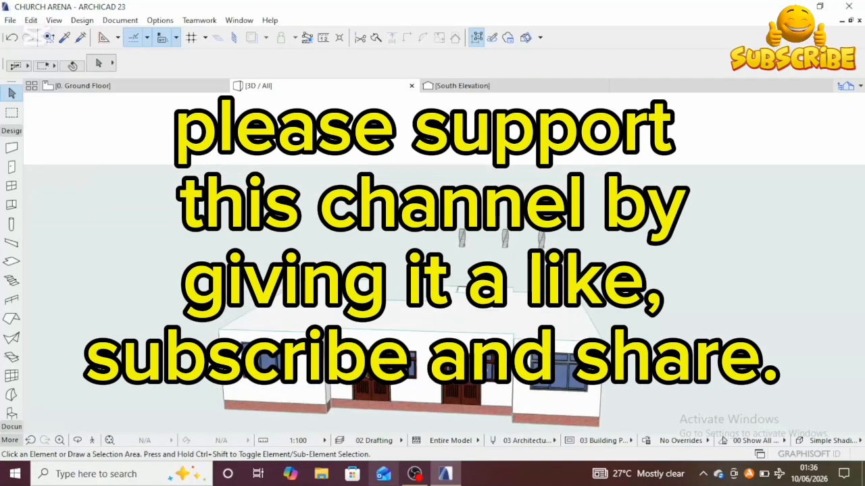